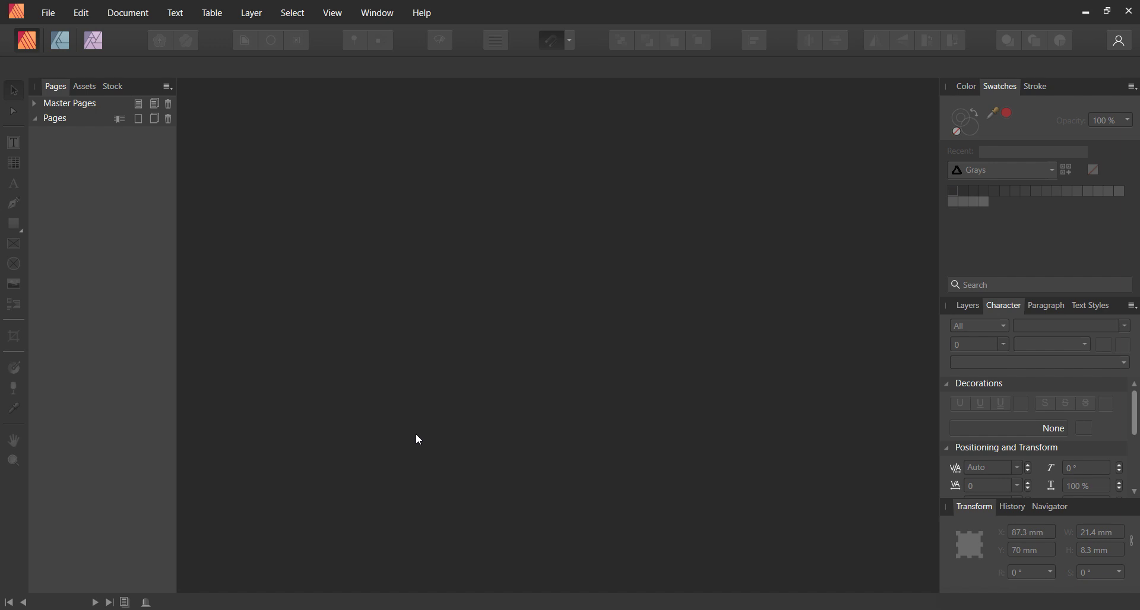
Create a new document from the Press Ready A4 preset, 210 mm × 297 mm with facing pages
{"action": "left_click", "coordinate": [48, 12]}
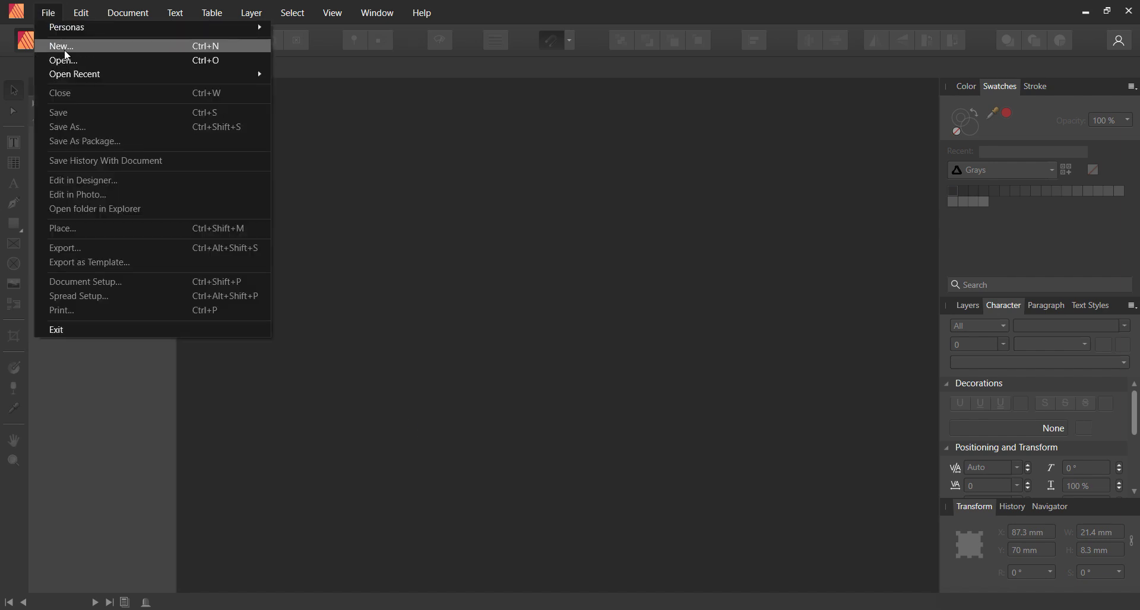
{"action": "left_click", "coordinate": [64, 45]}
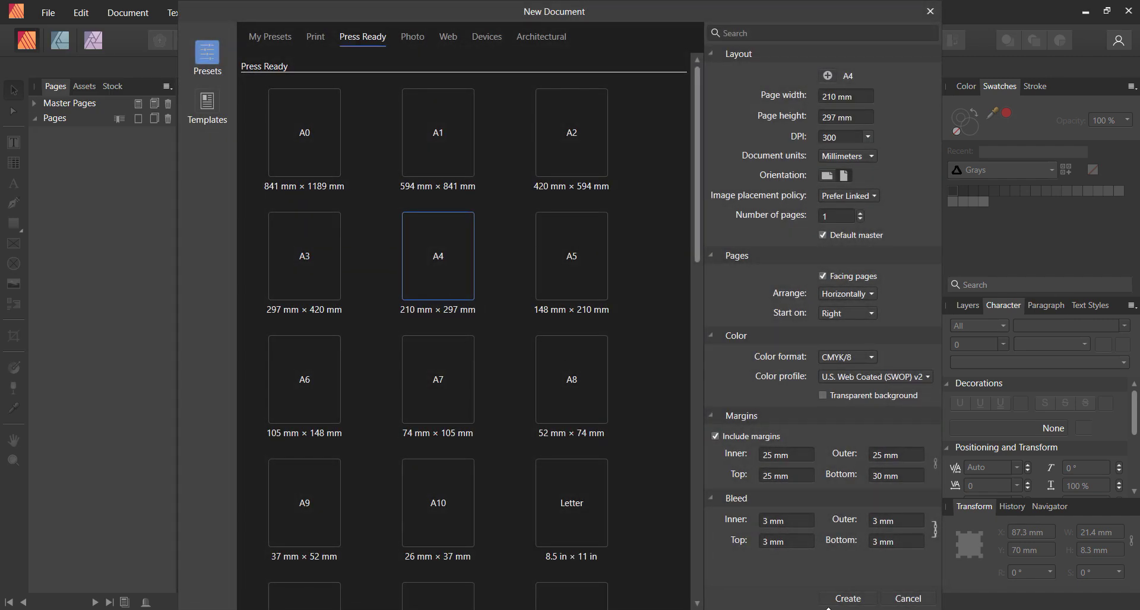
{"action": "left_click", "coordinate": [834, 601]}
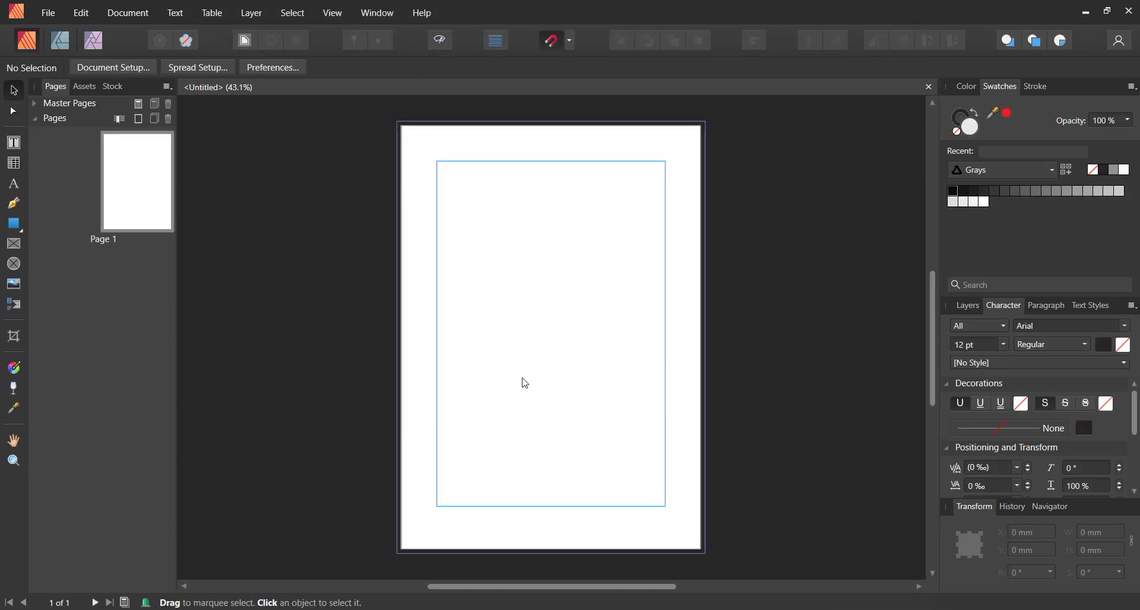
Add the artistic text "Tuesday" in the upper part of the page, at about X 74 mm, Y 73 mm
{"action": "scroll", "coordinate": [496, 292], "scroll_direction": "up", "scroll_amount": 2}
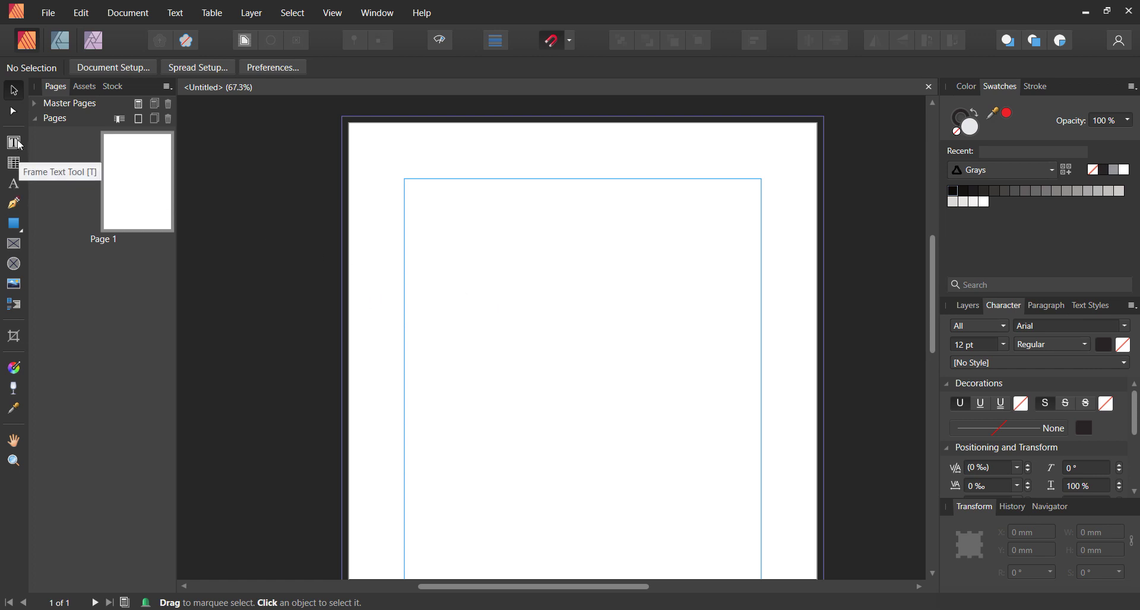
{"action": "left_click", "coordinate": [14, 184]}
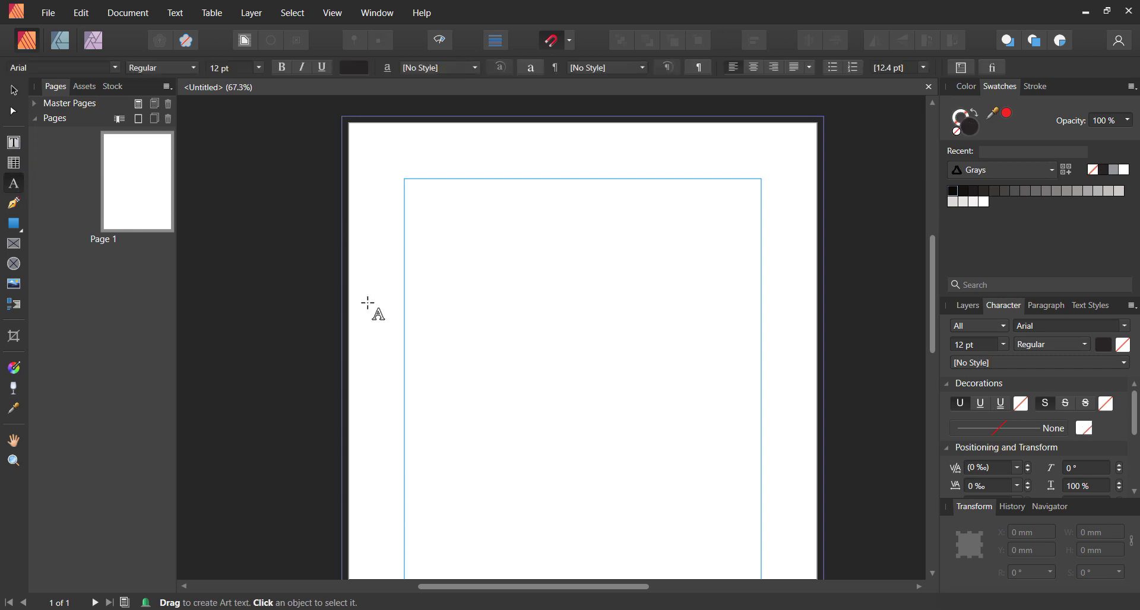
{"action": "scroll", "coordinate": [558, 335], "scroll_direction": "up", "scroll_amount": 1}
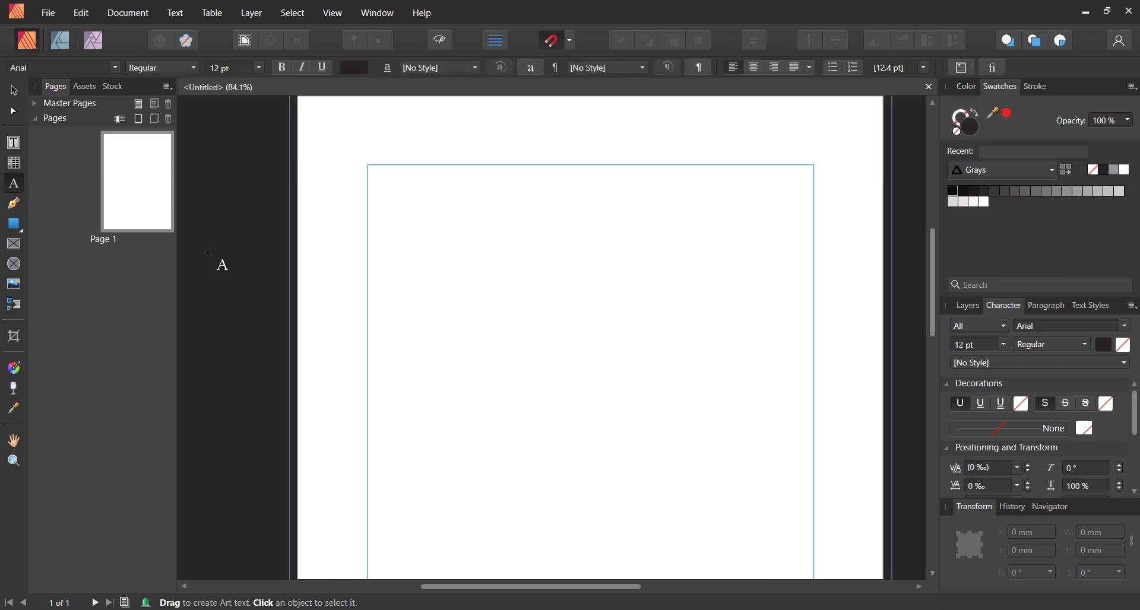
{"action": "left_click", "coordinate": [503, 309]}
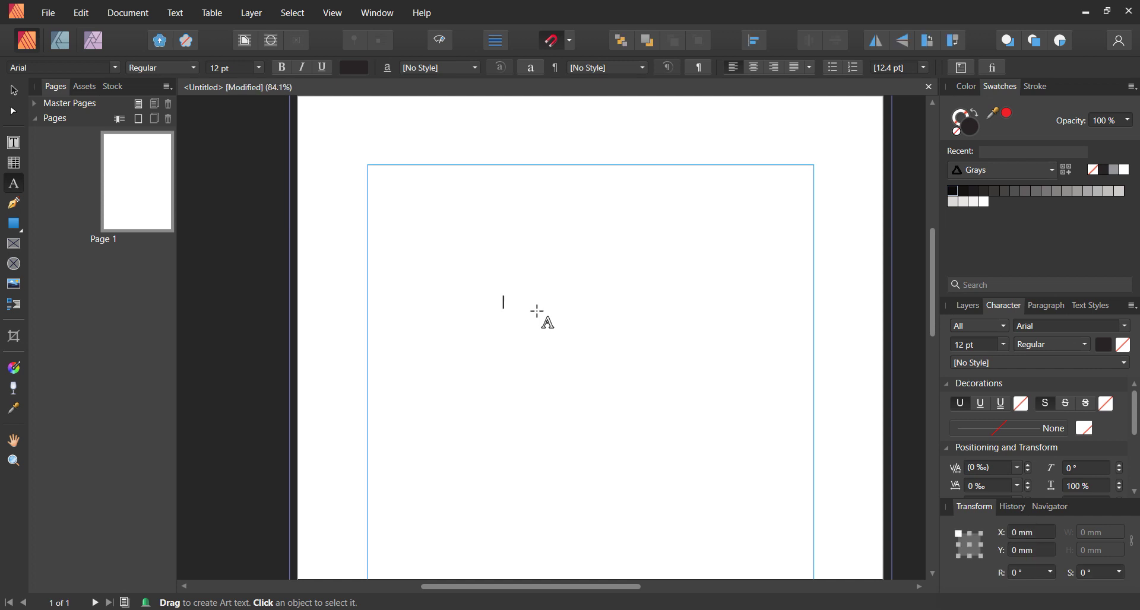
{"action": "type", "text": "Tuesday"}
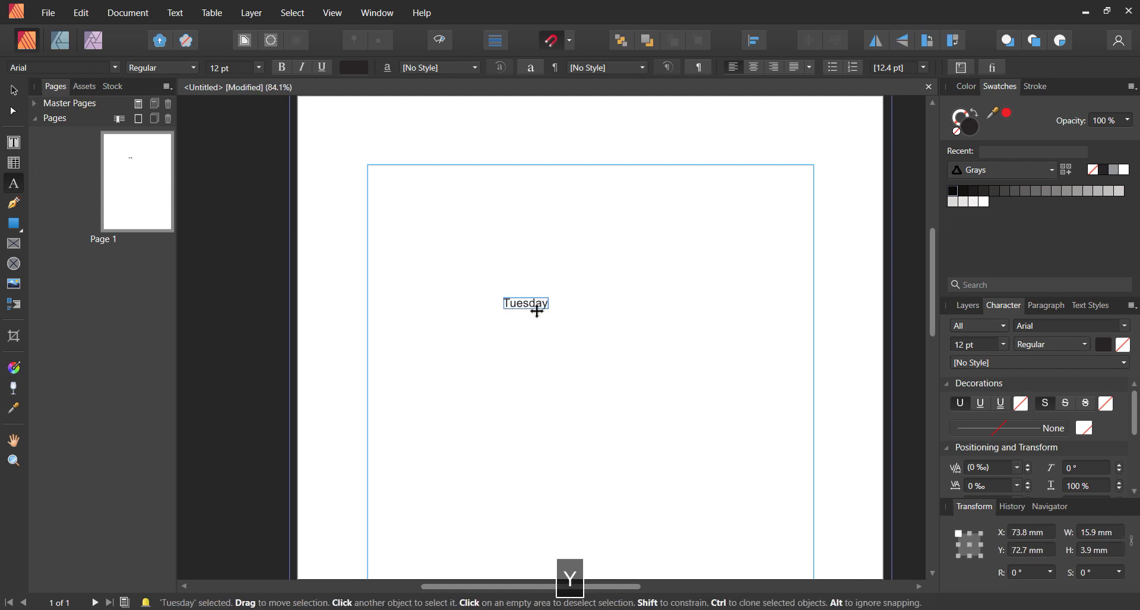
{"action": "scroll", "coordinate": [537, 312], "scroll_direction": "up", "scroll_amount": 5}
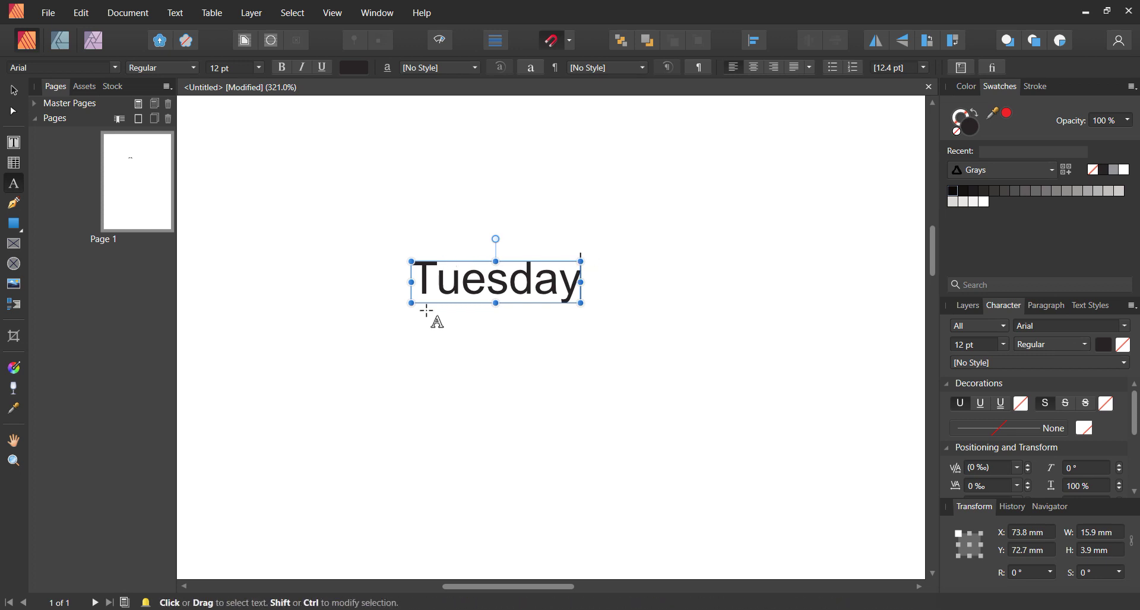
Draw a text frame about 20 mm wide and 11 mm high below "Tuesday" and enter "Wednesday" in it
{"action": "left_click", "coordinate": [16, 143]}
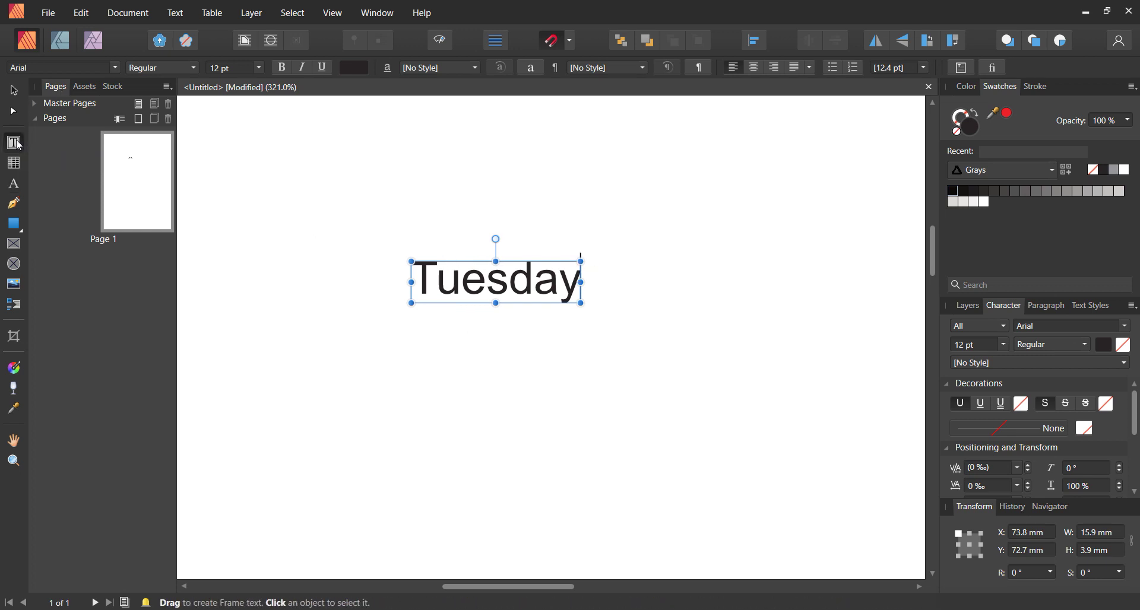
{"action": "left_click", "coordinate": [401, 394]}
{"action": "left_click_drag", "start_coordinate": [379, 366], "coordinate": [596, 482]}
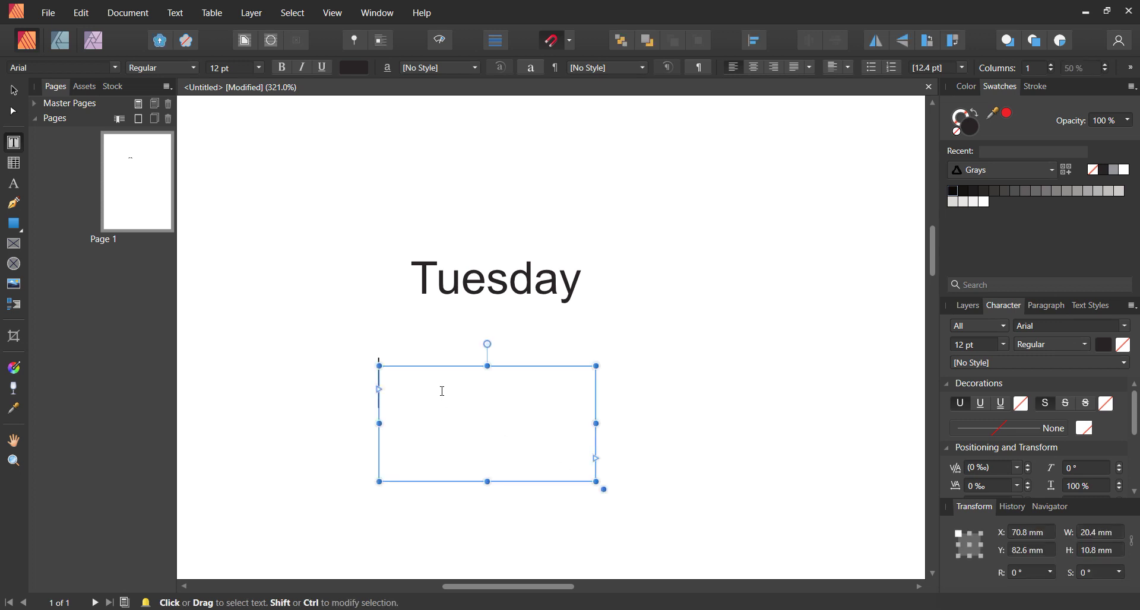
{"action": "type", "text": "Wednesday"}
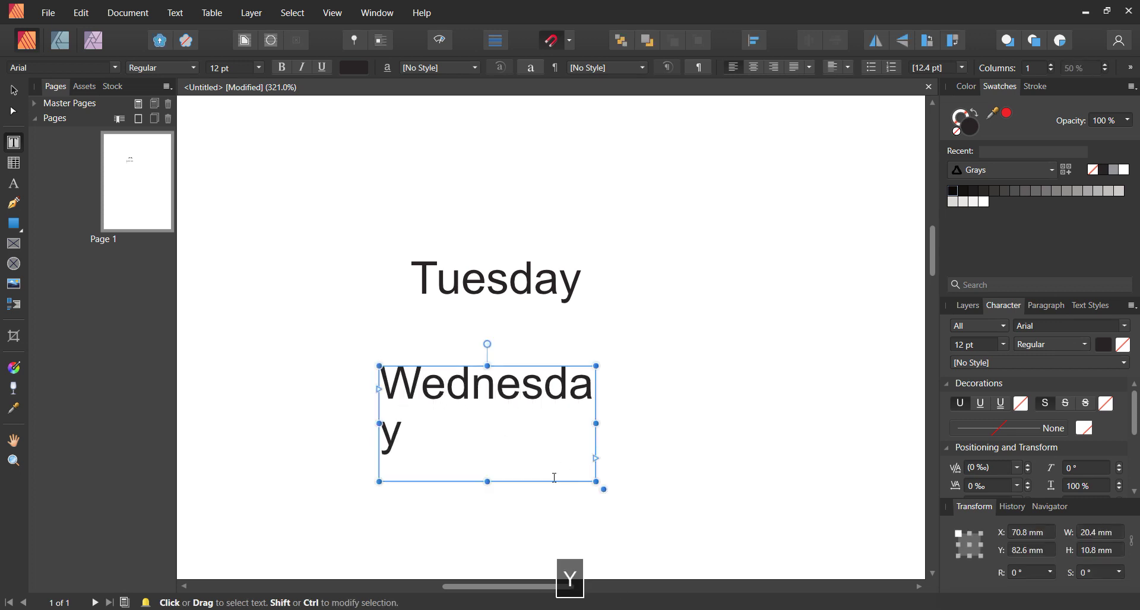
Enlarge the "Wednesday" frame to about 29 mm × 17 mm and add the sample text "ghjhj" below the word
{"action": "left_click_drag", "start_coordinate": [596, 423], "coordinate": [685, 423]}
{"action": "key", "text": "Return"}
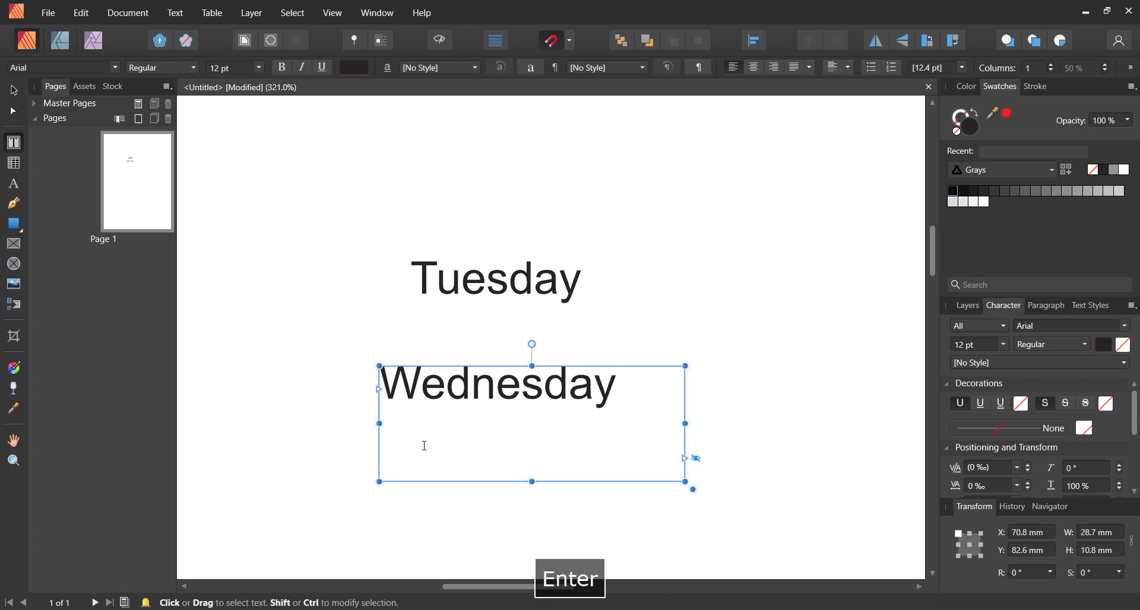
{"action": "type", "text": "J"}
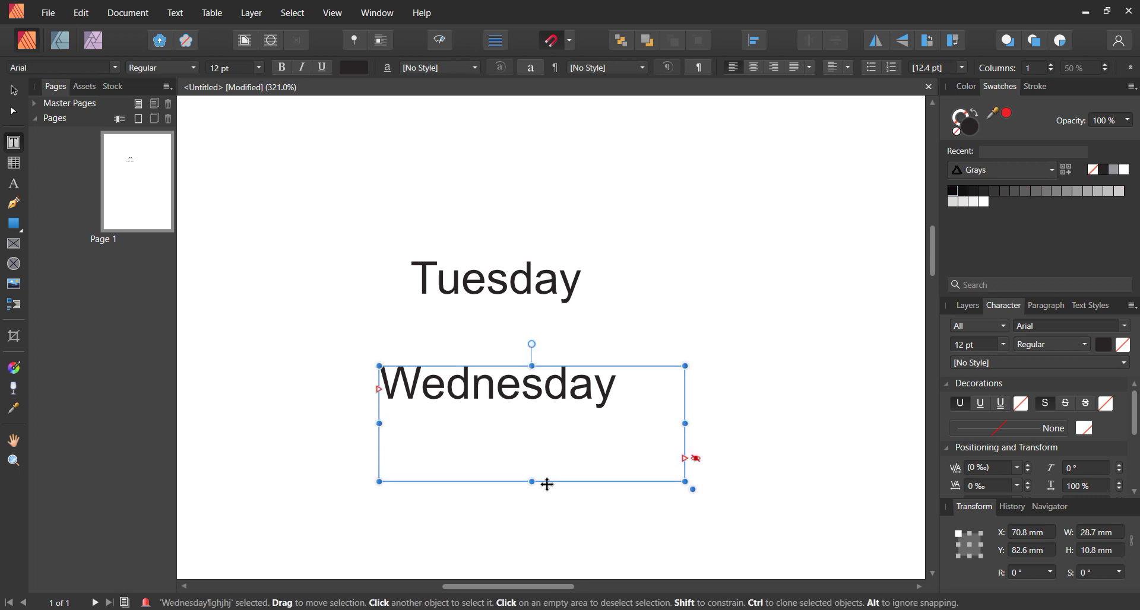
{"action": "left_click_drag", "start_coordinate": [534, 503], "coordinate": [534, 569]}
{"action": "left_click", "coordinate": [511, 473]}
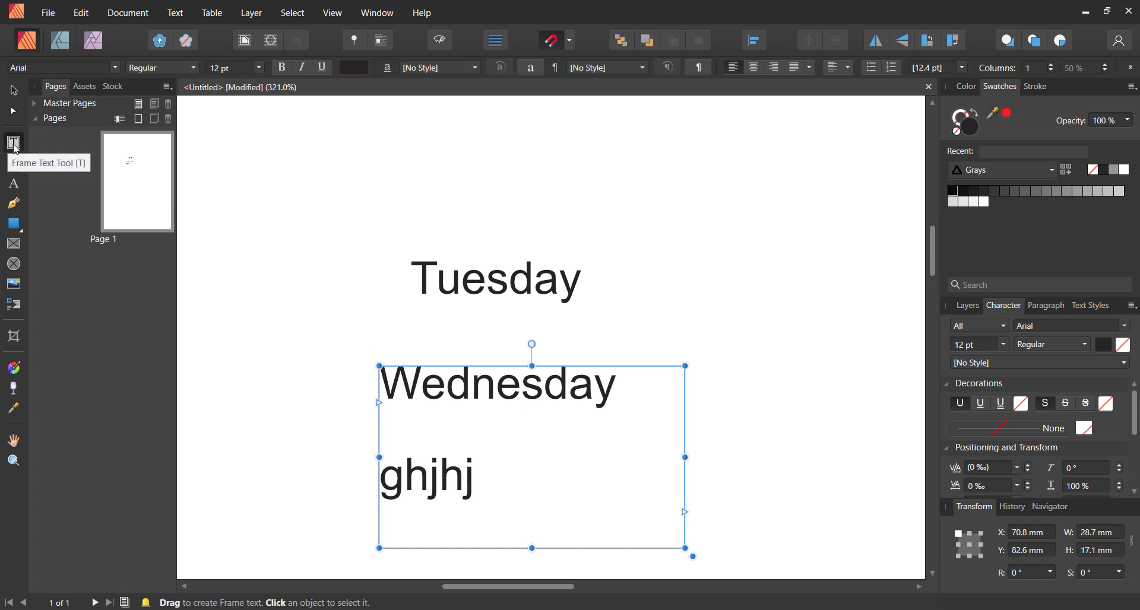
Delete the text frame containing "Wednesday" and the sample text
{"action": "left_click", "coordinate": [14, 91]}
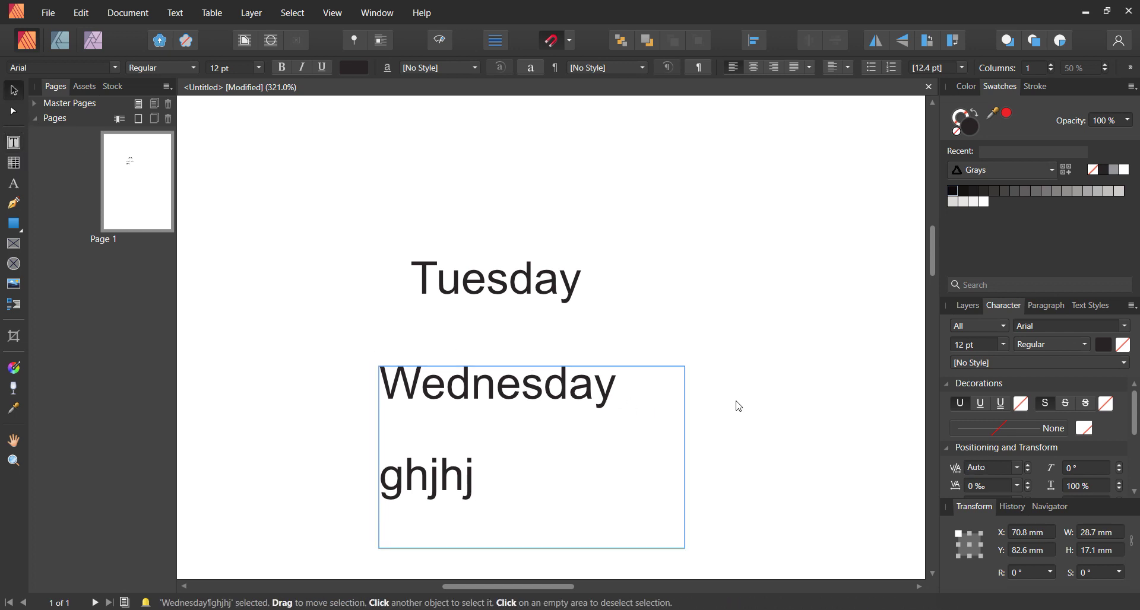
{"action": "key", "text": "Delete"}
Change the font of the "Tuesday" text to Anton
{"action": "left_click", "coordinate": [540, 282]}
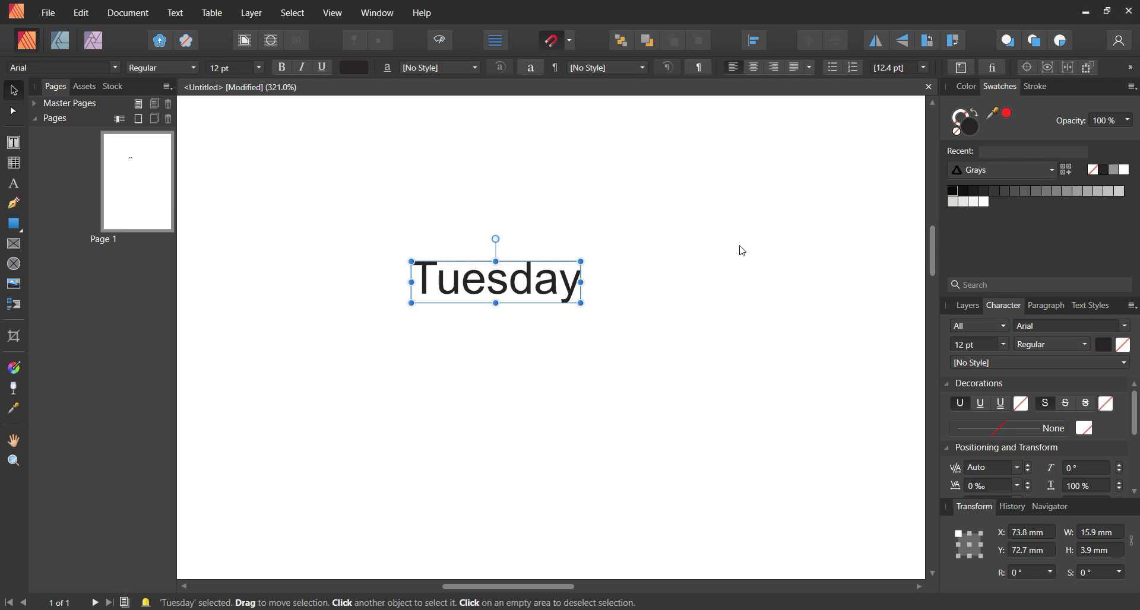
{"action": "left_click", "coordinate": [117, 68]}
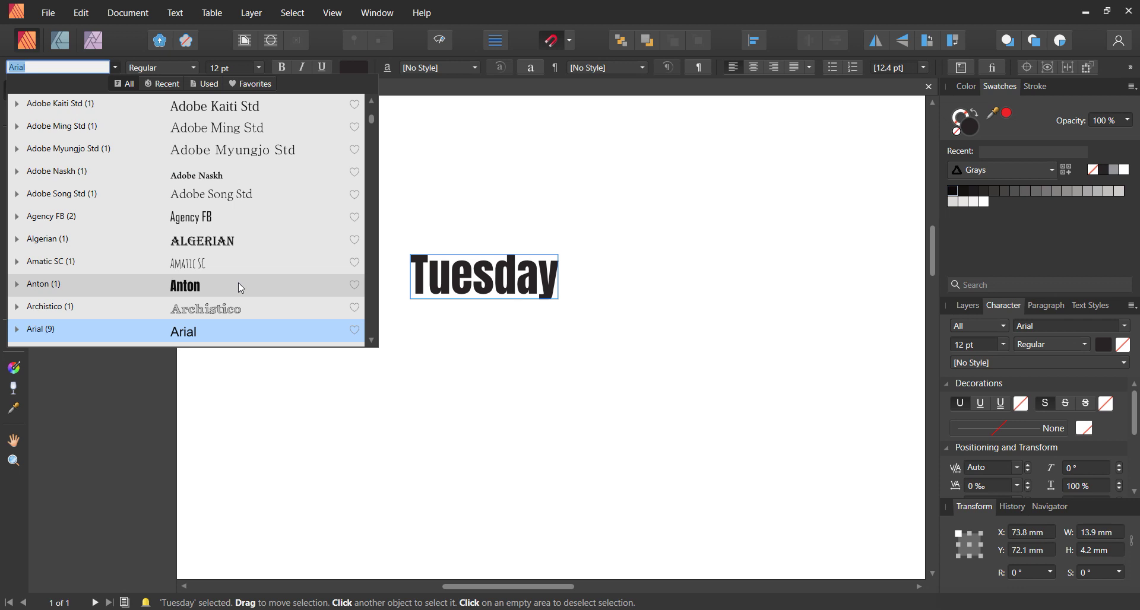
{"action": "left_click", "coordinate": [212, 286]}
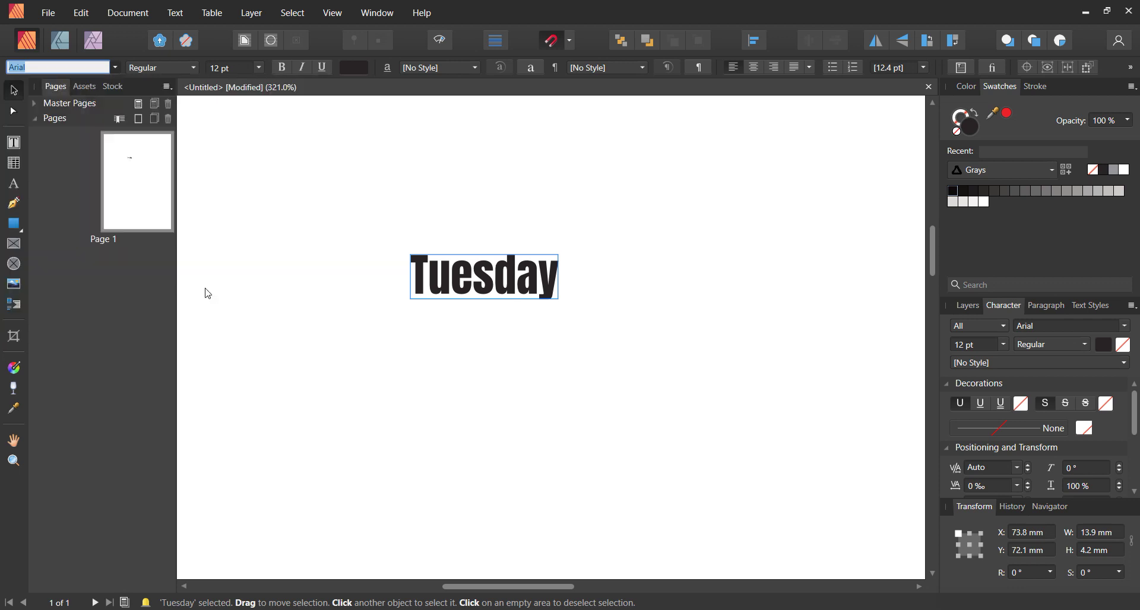
Duplicate the "Tuesday" text straight below the original, at about Y 81 mm
{"action": "right_click", "coordinate": [464, 298]}
{"action": "left_click", "coordinate": [488, 215]}
{"action": "right_click", "coordinate": [407, 414]}
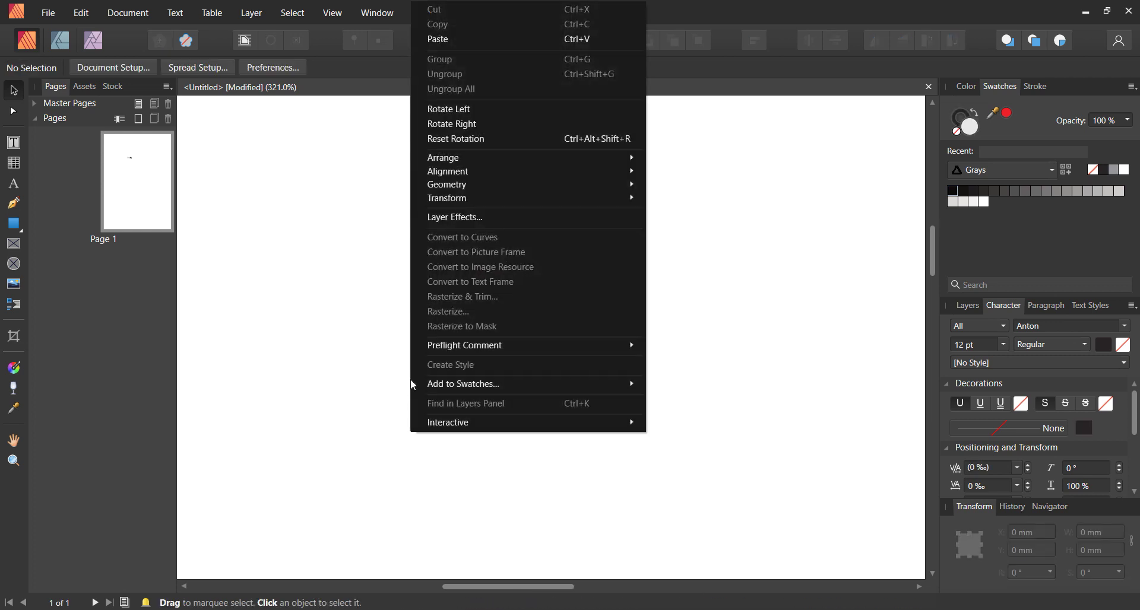
{"action": "left_click", "coordinate": [461, 274]}
{"action": "left_click_drag", "start_coordinate": [461, 274], "coordinate": [480, 361]}
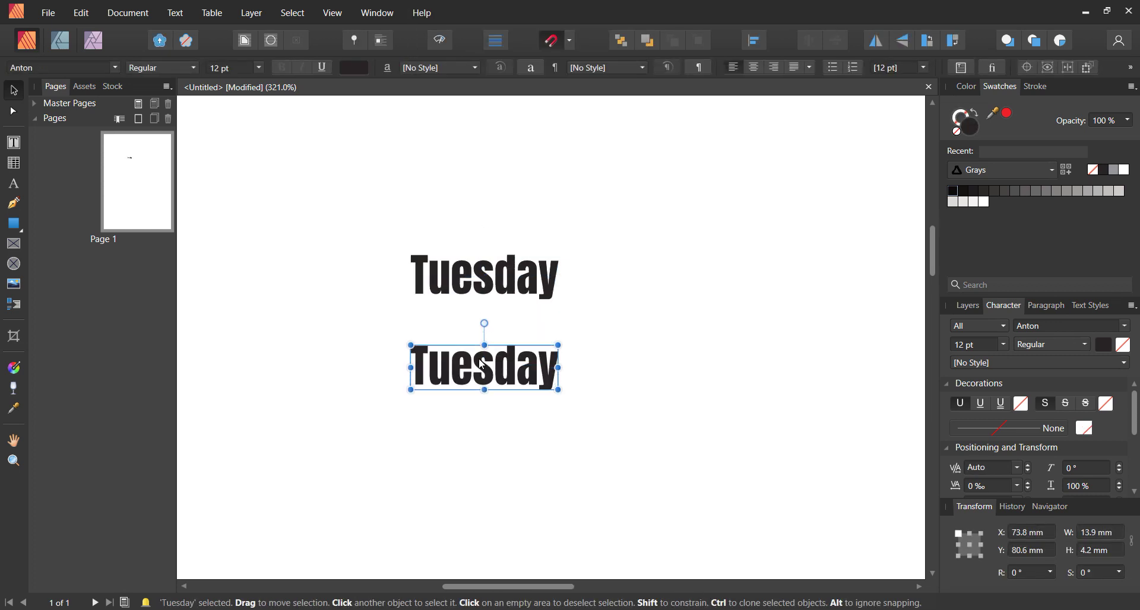
Replace the wording of the lower "Tuesday" copy with "Monday"
{"action": "key", "text": "t"}
{"action": "key", "text": "ctrl+a"}
{"action": "type", "text": "Monday"}
{"action": "key", "text": "Escape"}
{"action": "left_click", "coordinate": [15, 89]}
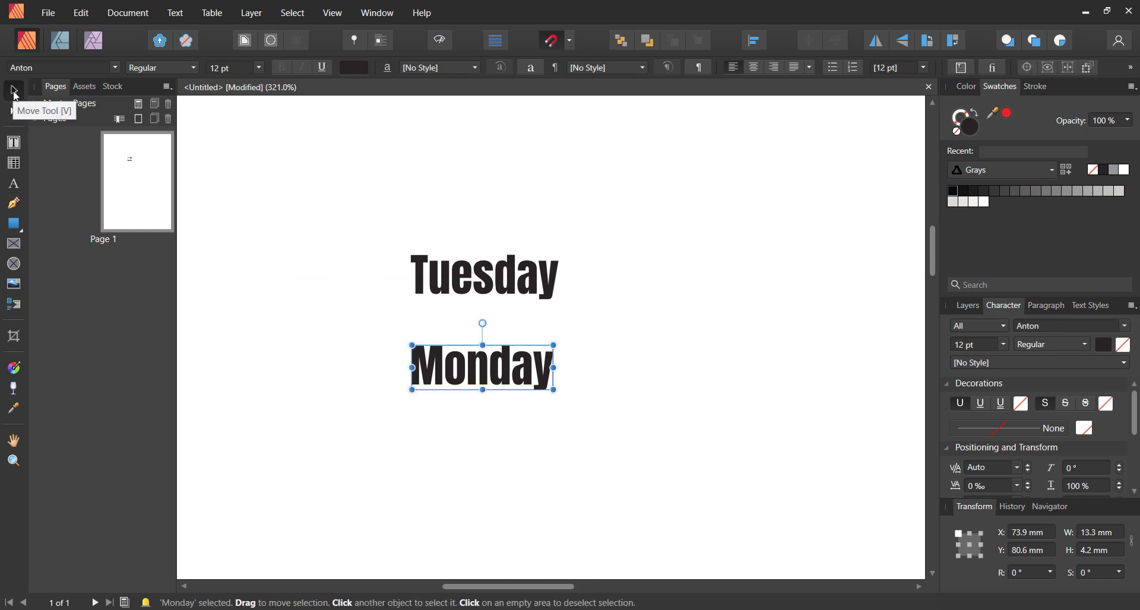
Select the "Tuesday" and "Monday" texts together, browse the font previews and mark Adobe Gothic Std as a favorite font
{"action": "left_click_drag", "start_coordinate": [355, 219], "coordinate": [584, 397]}
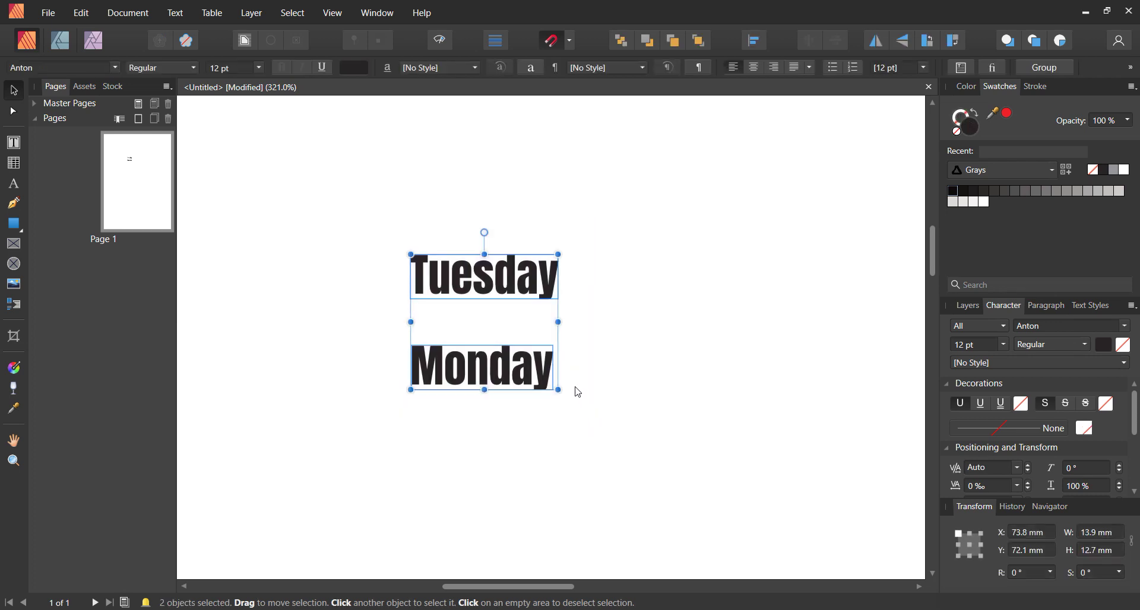
{"action": "left_click_drag", "start_coordinate": [386, 244], "coordinate": [543, 368]}
{"action": "left_click_drag", "start_coordinate": [367, 225], "coordinate": [540, 423]}
{"action": "left_click_drag", "start_coordinate": [387, 222], "coordinate": [633, 464]}
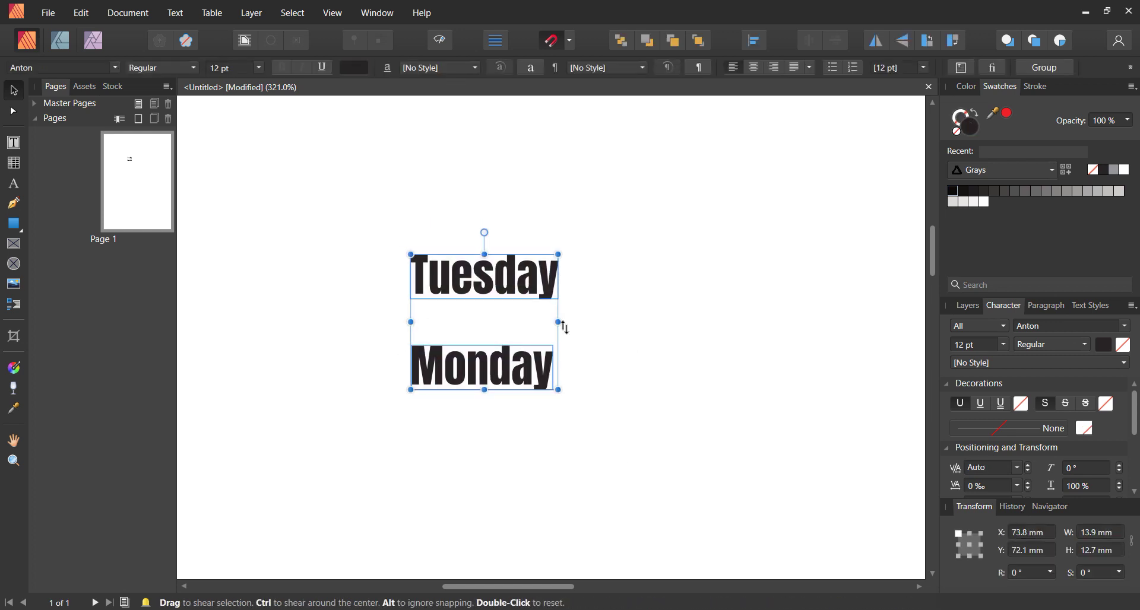
{"action": "left_click", "coordinate": [116, 69]}
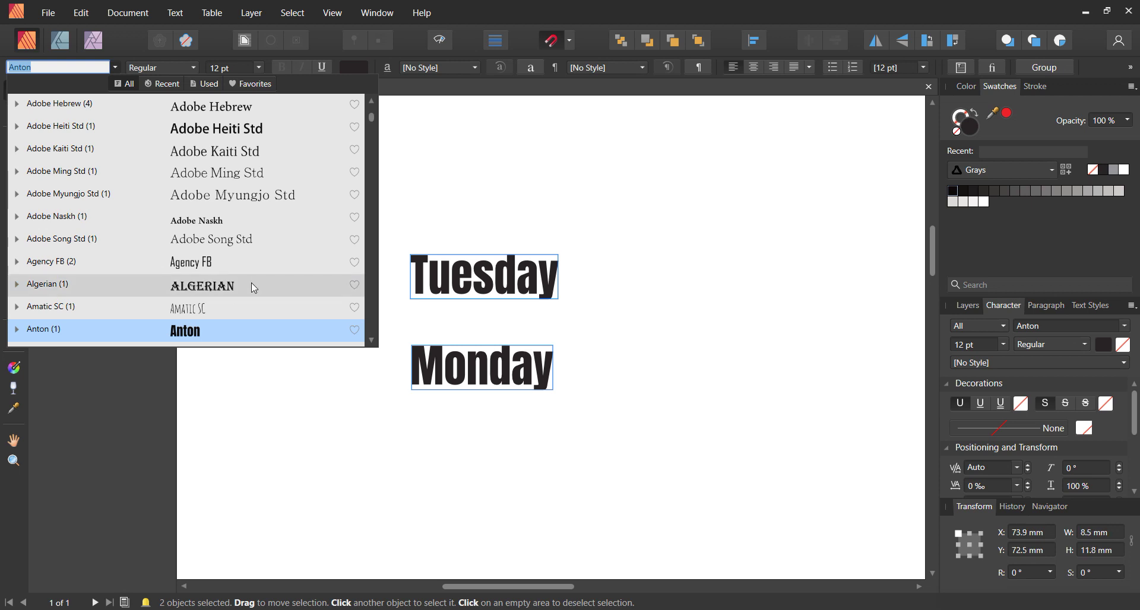
{"action": "scroll", "coordinate": [251, 282], "scroll_direction": "up", "scroll_amount": 3}
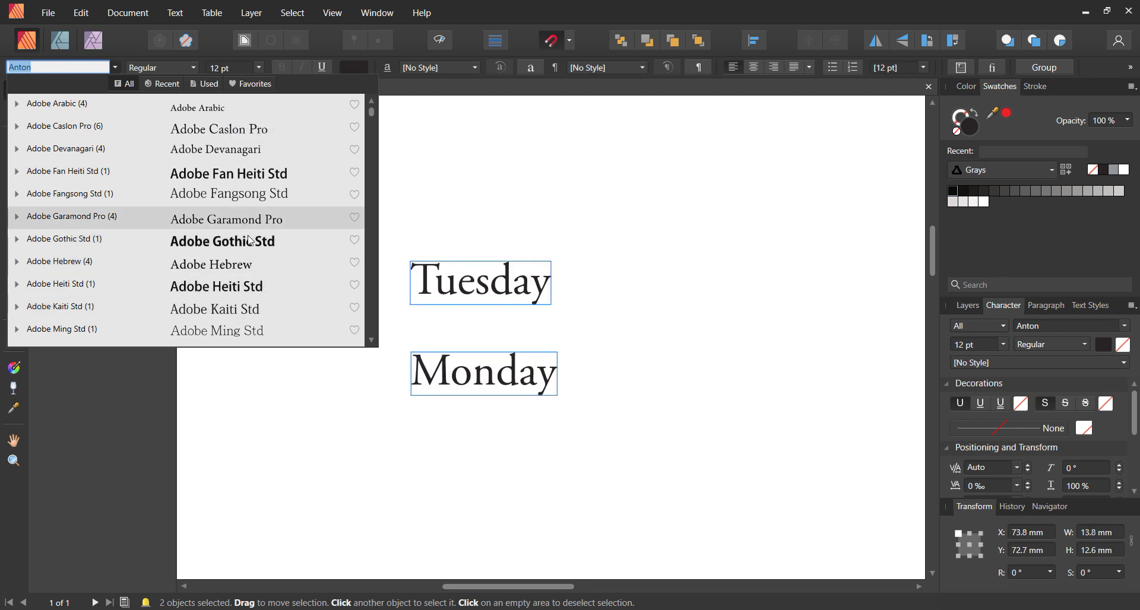
{"action": "left_click", "coordinate": [354, 240]}
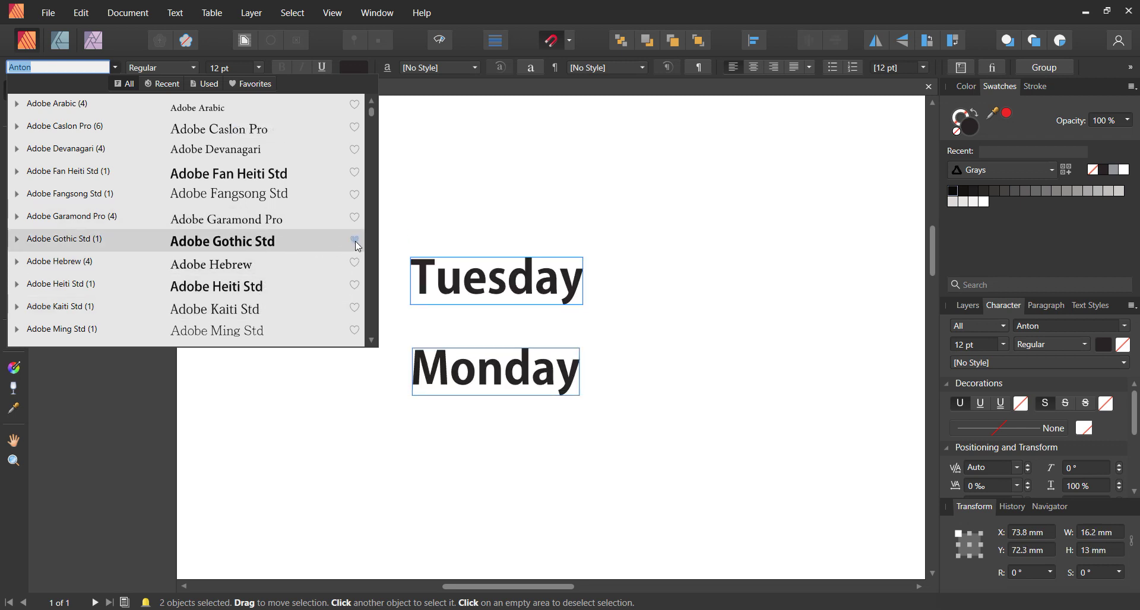
Show only the favorite fonts and enter Anton as the font for both selected texts
{"action": "left_click", "coordinate": [273, 84]}
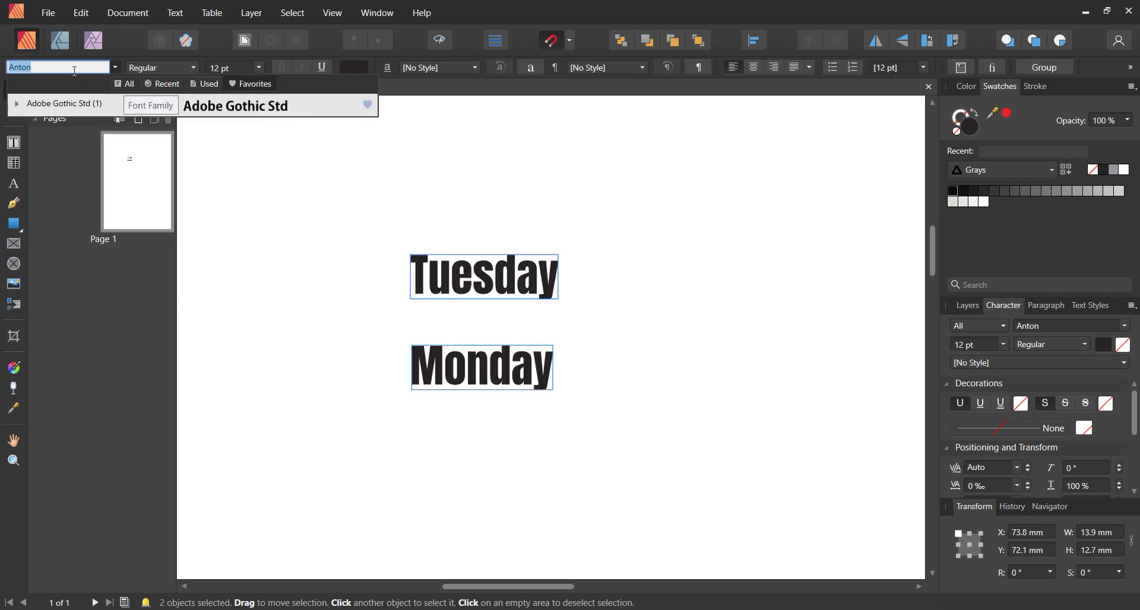
{"action": "type", "text": "anton"}
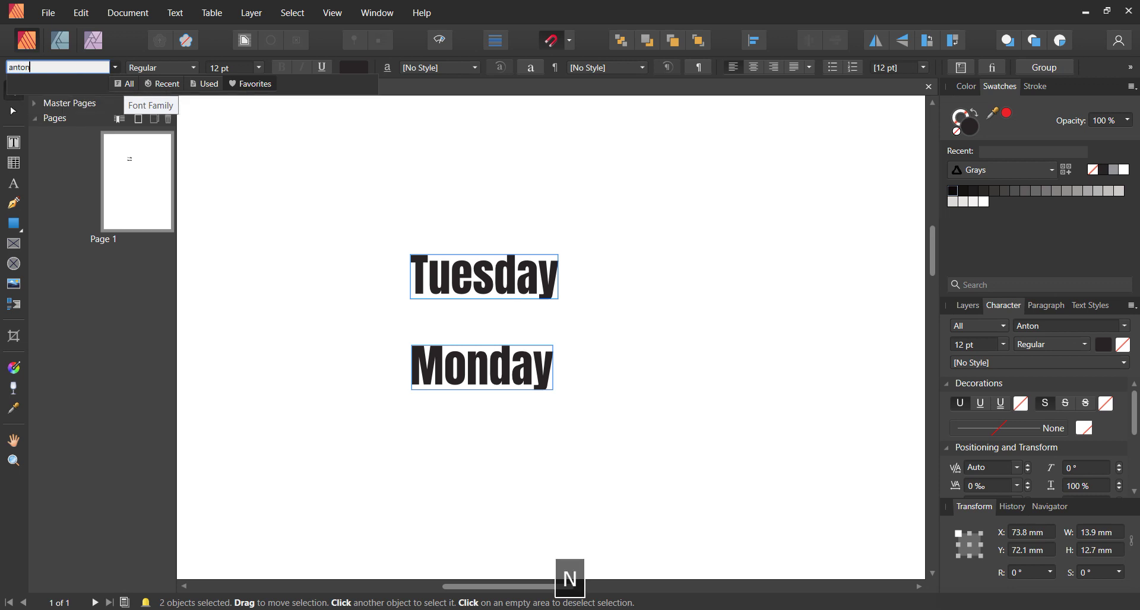
{"action": "key", "text": "Return"}
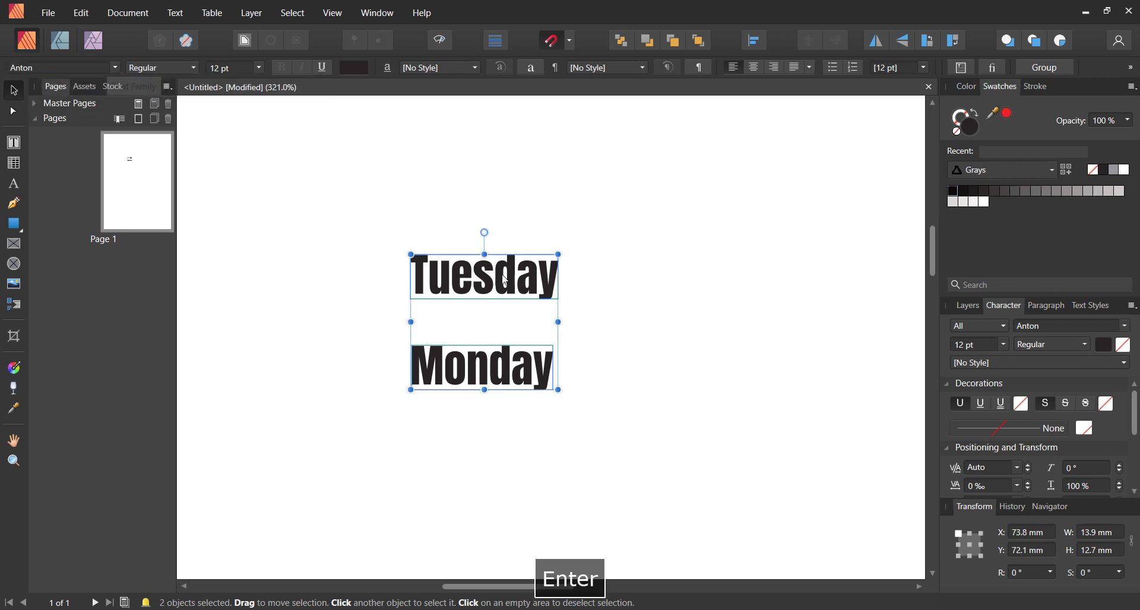
Set the font of the "Tuesday" text alone to Adobe Myungjo Std
{"action": "left_click", "coordinate": [436, 270]}
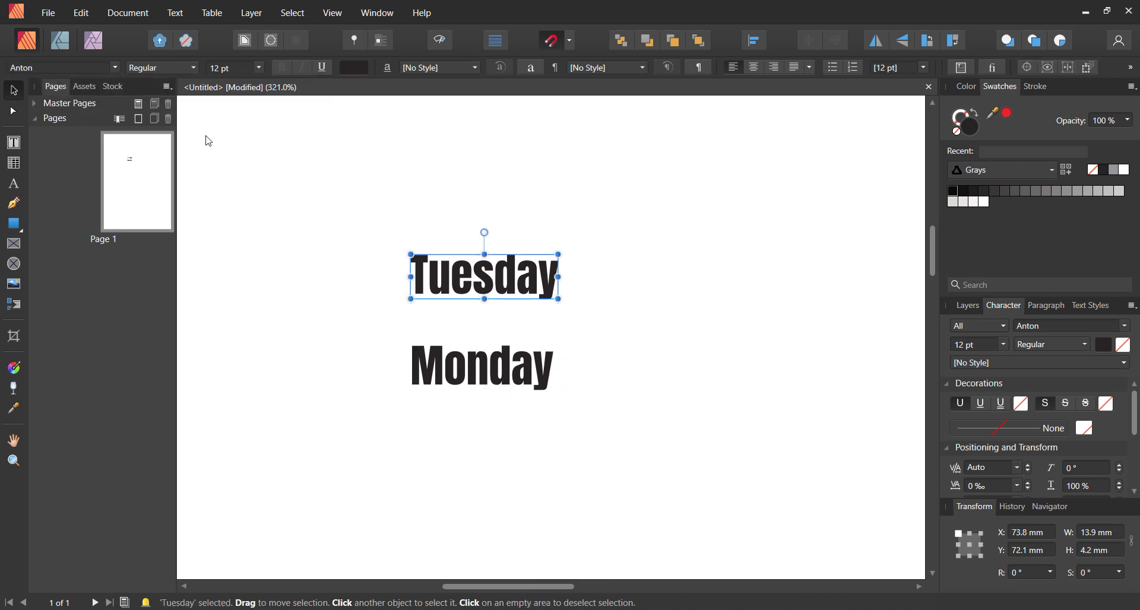
{"action": "left_click", "coordinate": [114, 68]}
{"action": "left_click", "coordinate": [226, 194]}
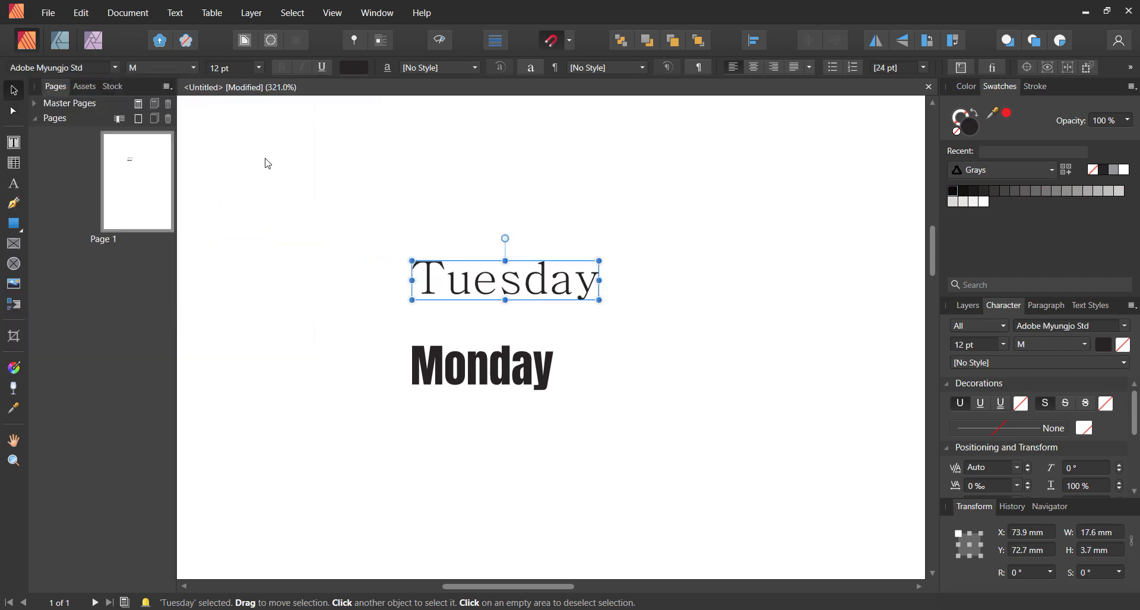
Find Anton by name in the font list and apply it to the "Tuesday" text
{"action": "left_click", "coordinate": [70, 70]}
{"action": "type", "text": "anto"}
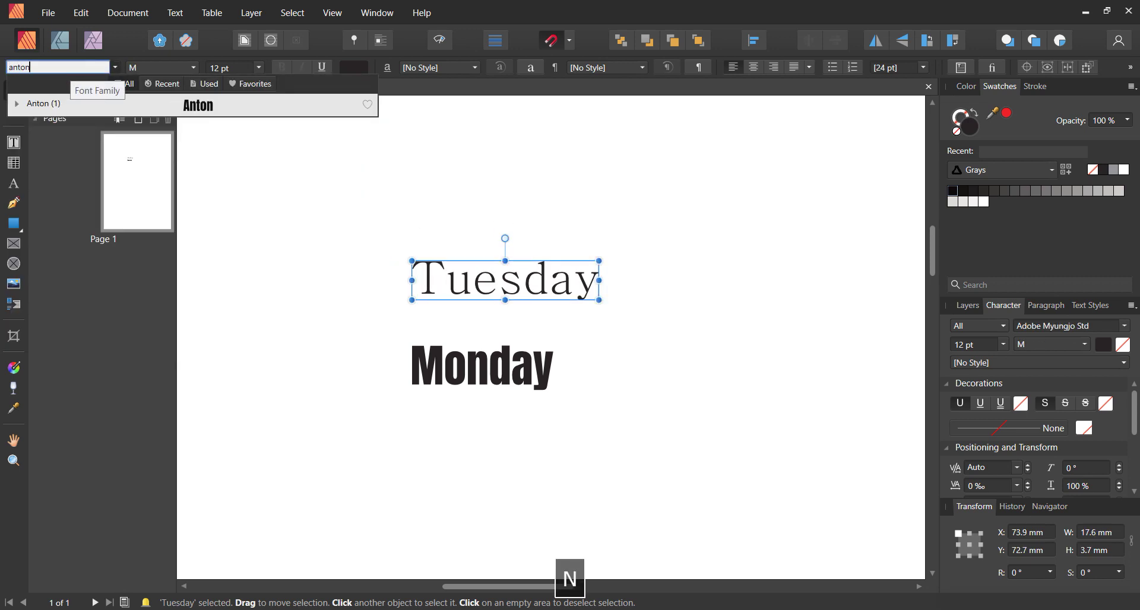
{"action": "type", "text": "n"}
{"action": "left_click", "coordinate": [233, 105]}
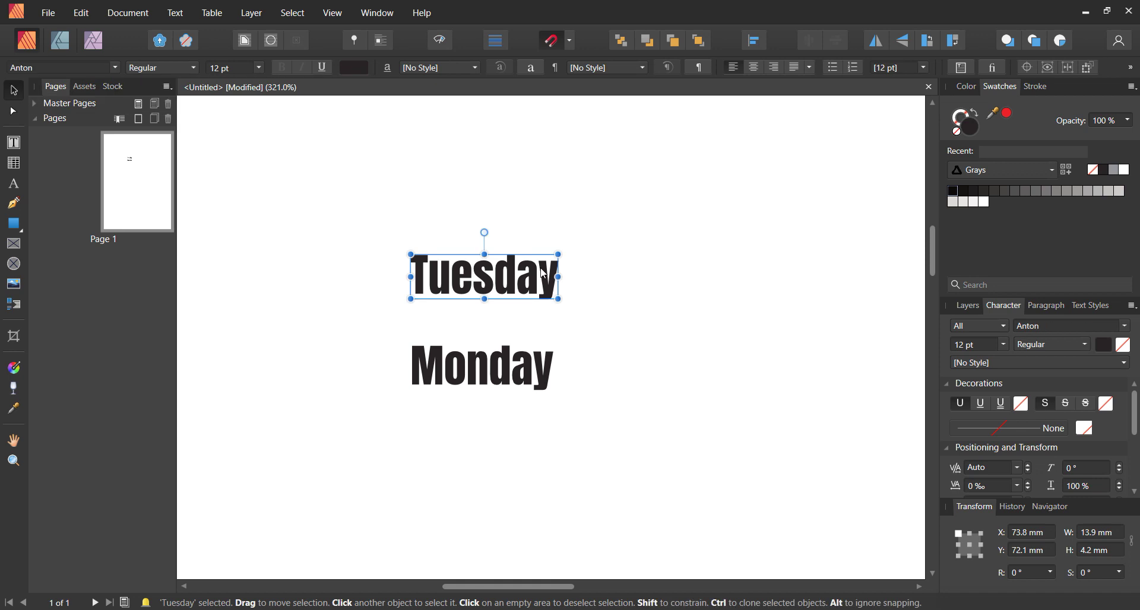
Show only the fonts used in the document and check which styles the "Tuesday" text's font offers
{"action": "left_click", "coordinate": [117, 68]}
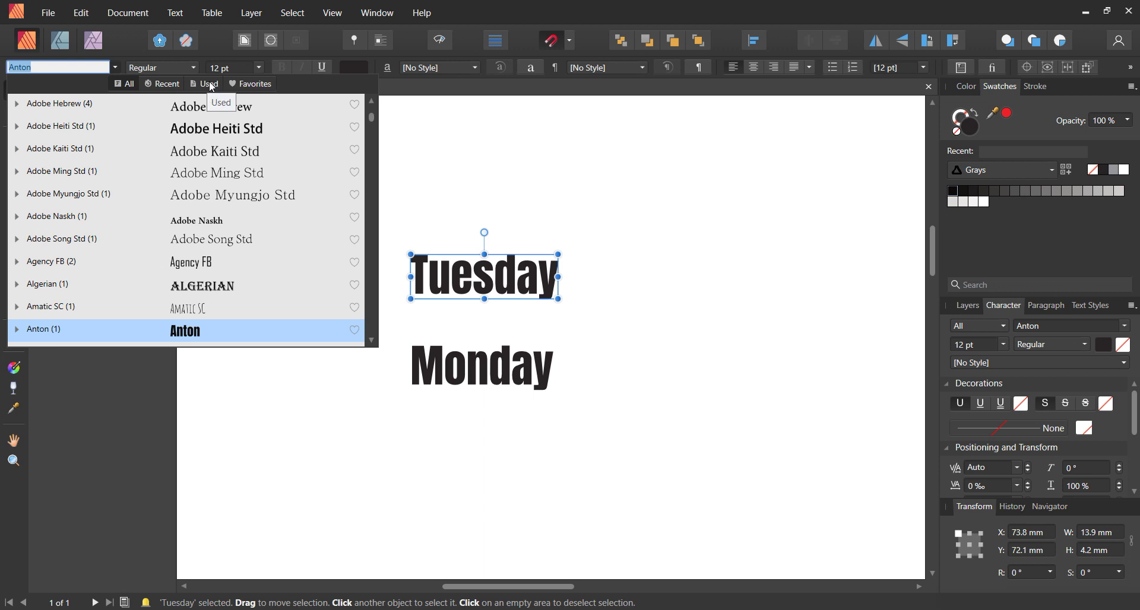
{"action": "left_click", "coordinate": [213, 88]}
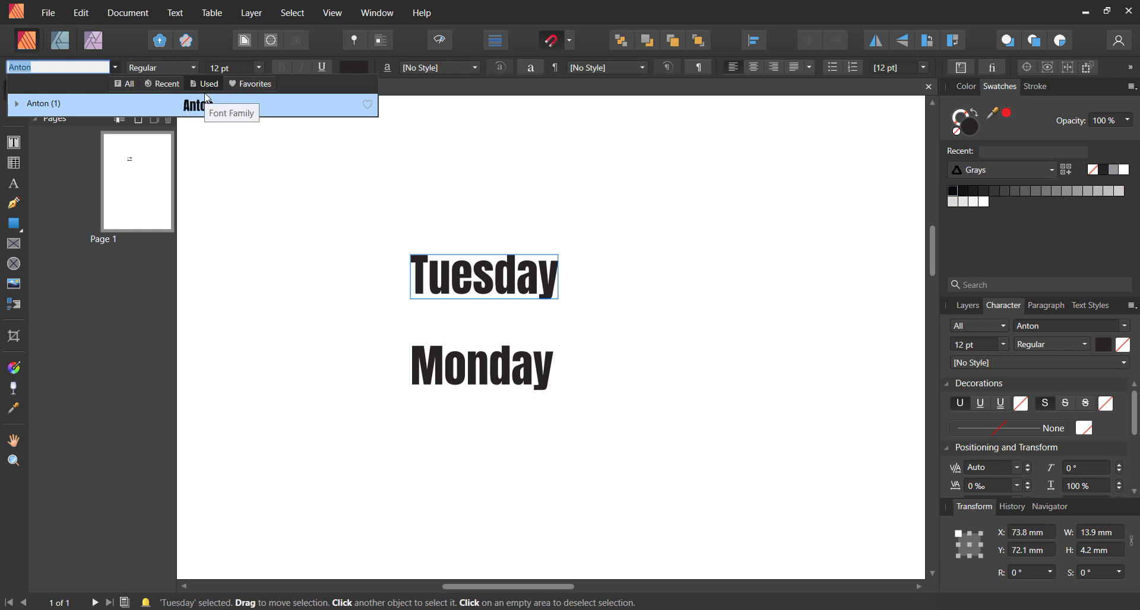
{"action": "left_click", "coordinate": [193, 69]}
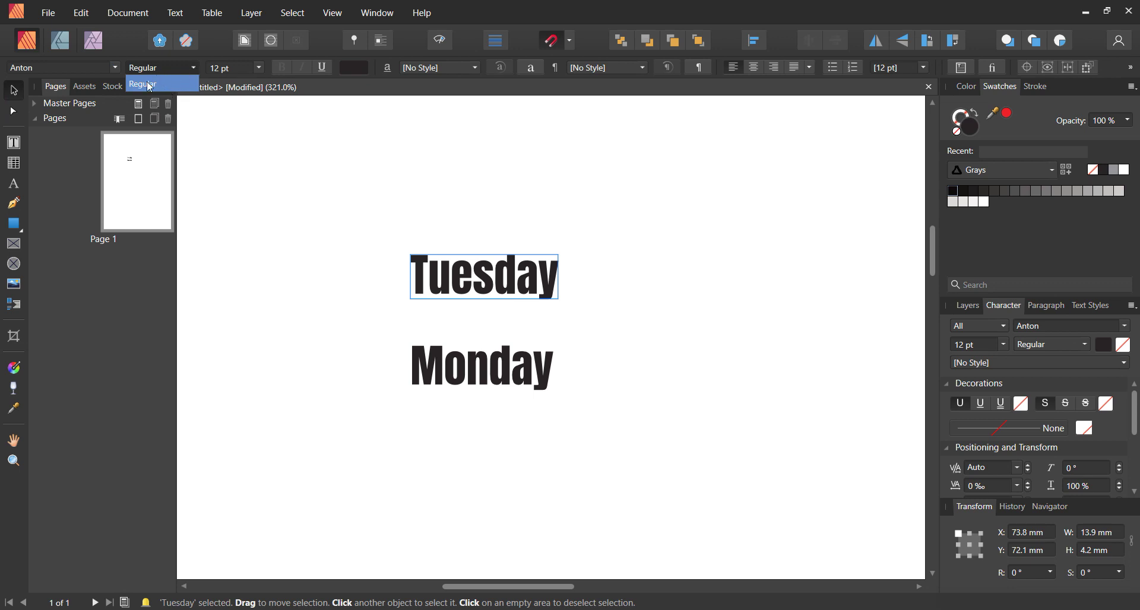
Search for "aria" among the fonts used in the document
{"action": "left_click", "coordinate": [111, 69]}
{"action": "left_click", "coordinate": [115, 69]}
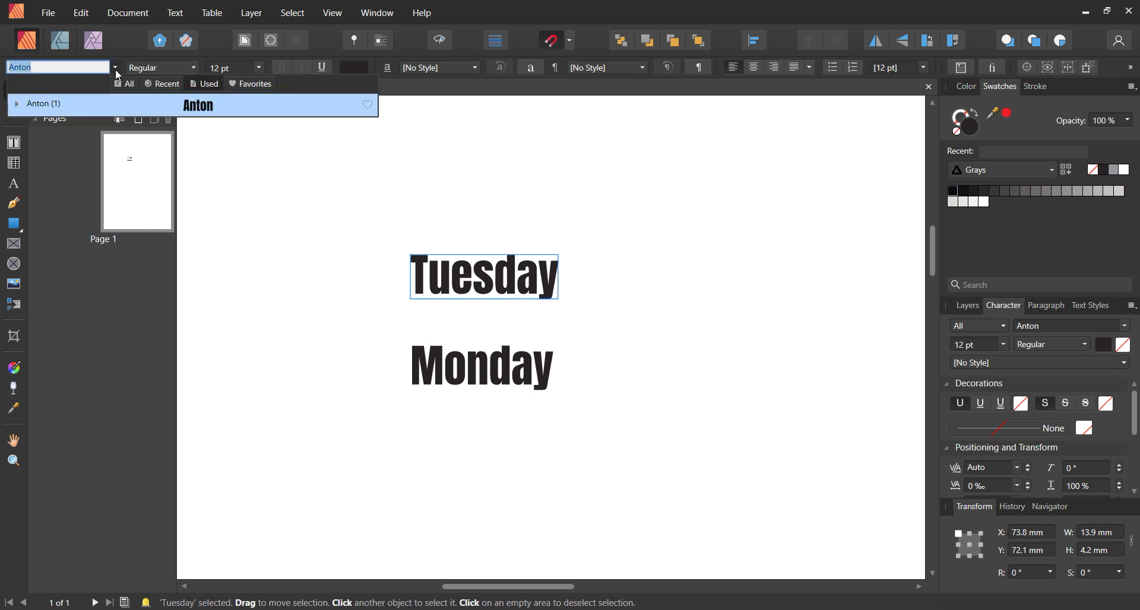
{"action": "type", "text": "aria"}
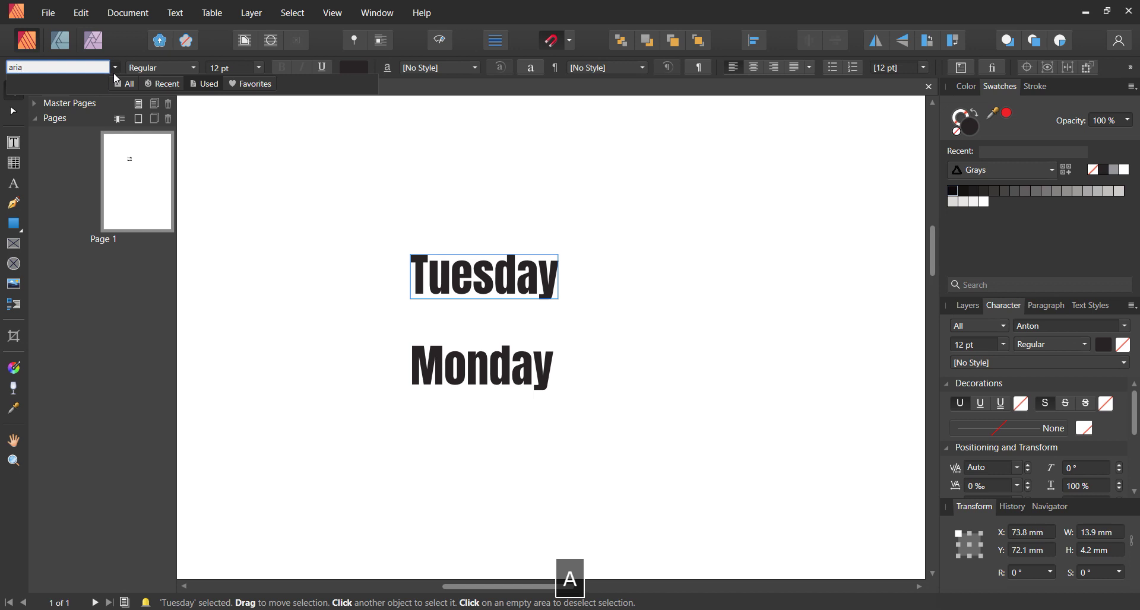
{"action": "key", "text": "Return"}
{"action": "left_click", "coordinate": [113, 69]}
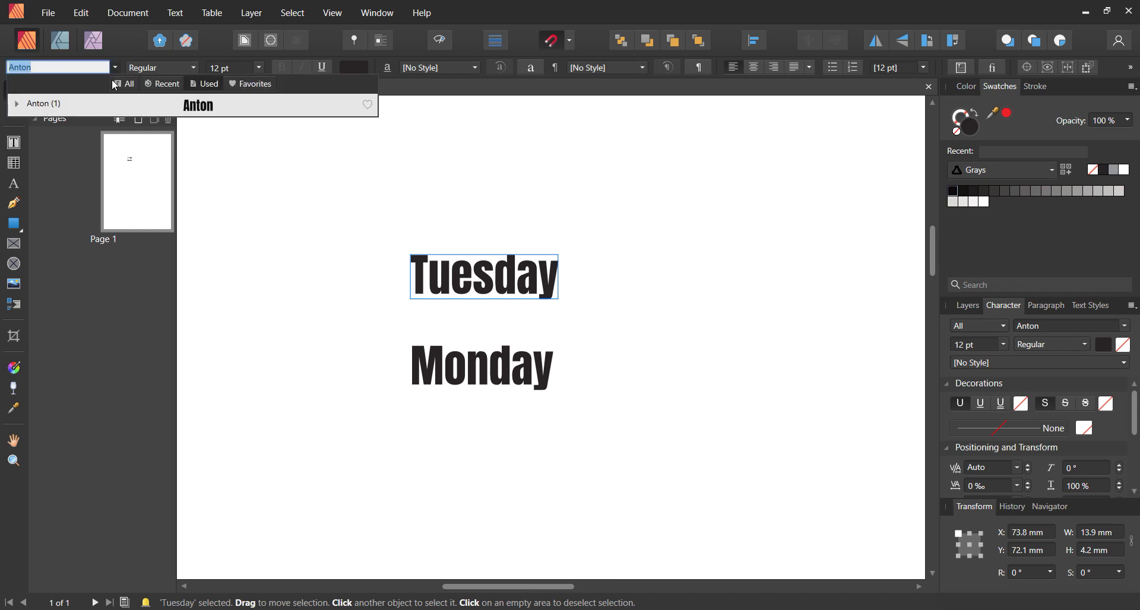
{"action": "left_click", "coordinate": [115, 69]}
{"action": "left_click", "coordinate": [115, 69]}
Find Arial among all fonts and apply it to the "Tuesday" text
{"action": "left_click", "coordinate": [482, 296]}
{"action": "left_click", "coordinate": [113, 67]}
{"action": "left_click", "coordinate": [122, 83]}
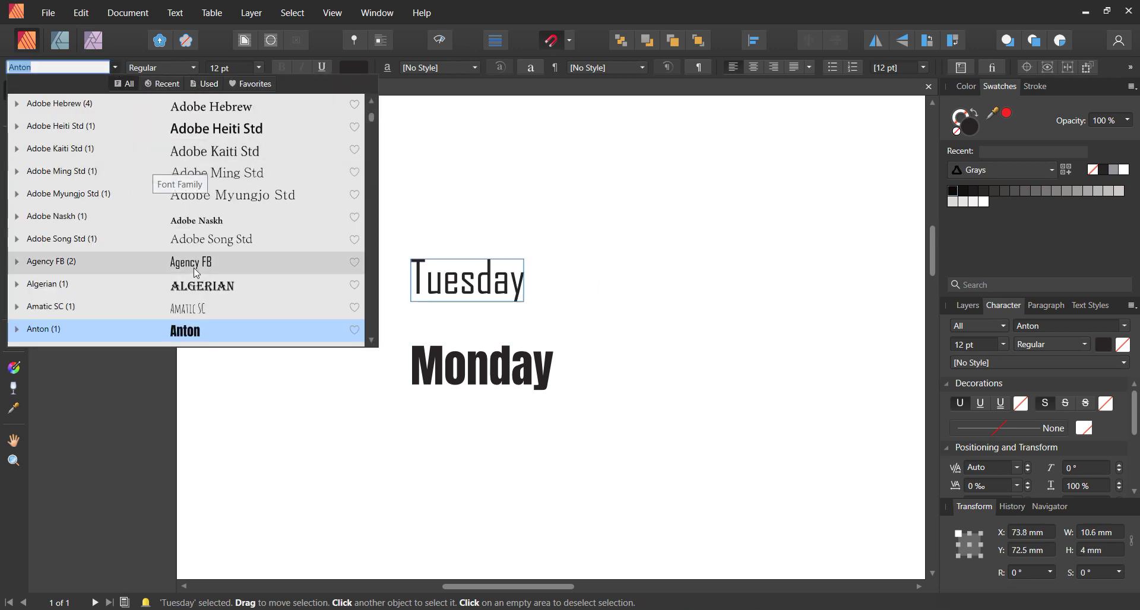
{"action": "scroll", "coordinate": [225, 200], "scroll_direction": "up", "scroll_amount": 2}
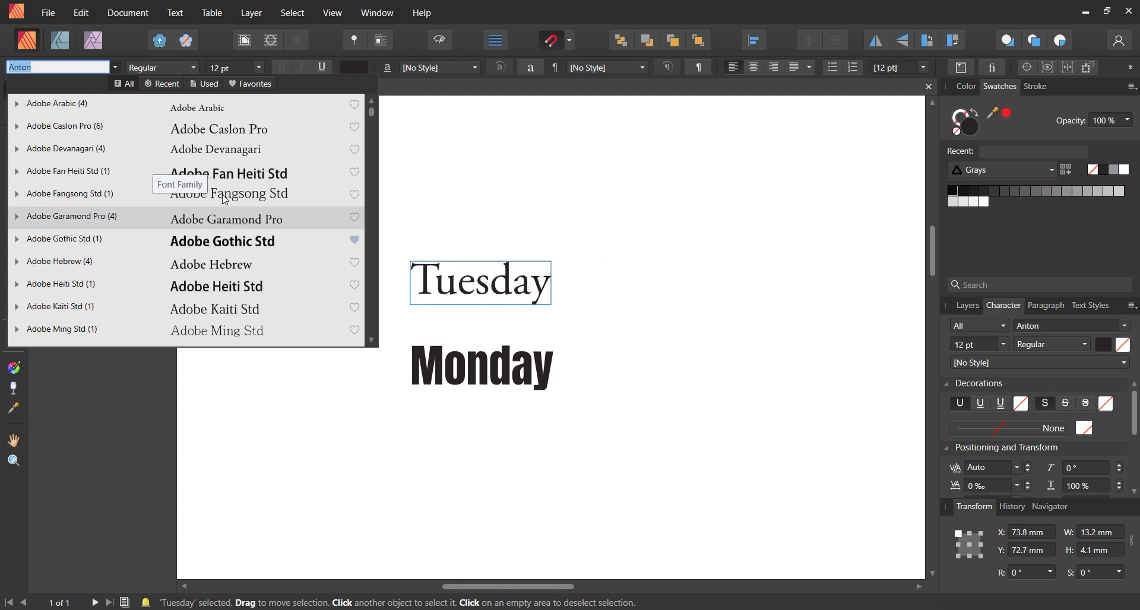
{"action": "type", "text": "arial"}
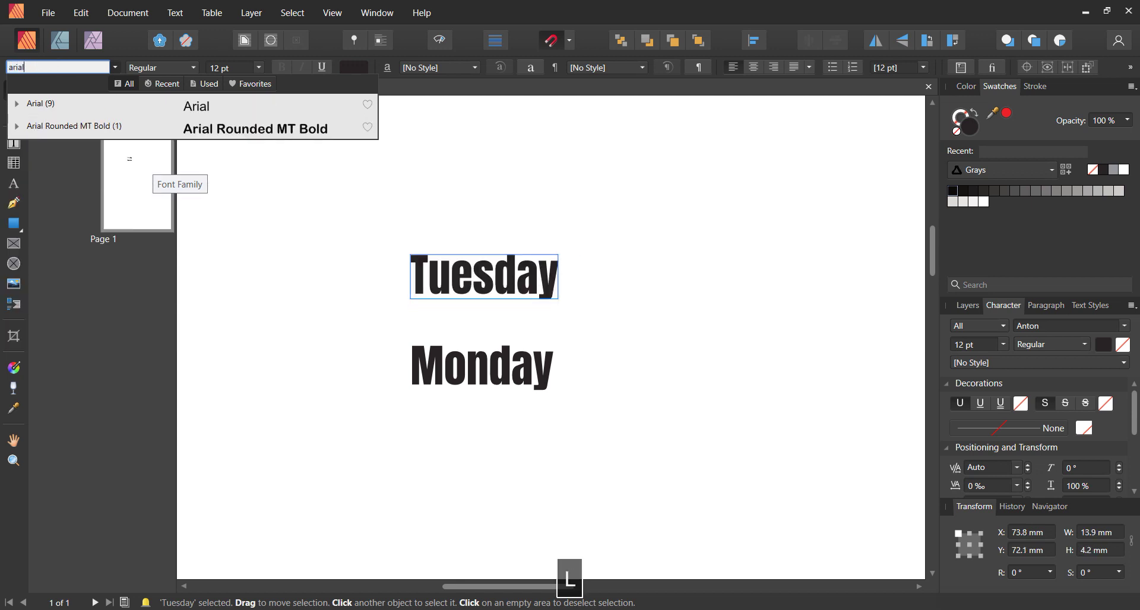
{"action": "left_click", "coordinate": [164, 107]}
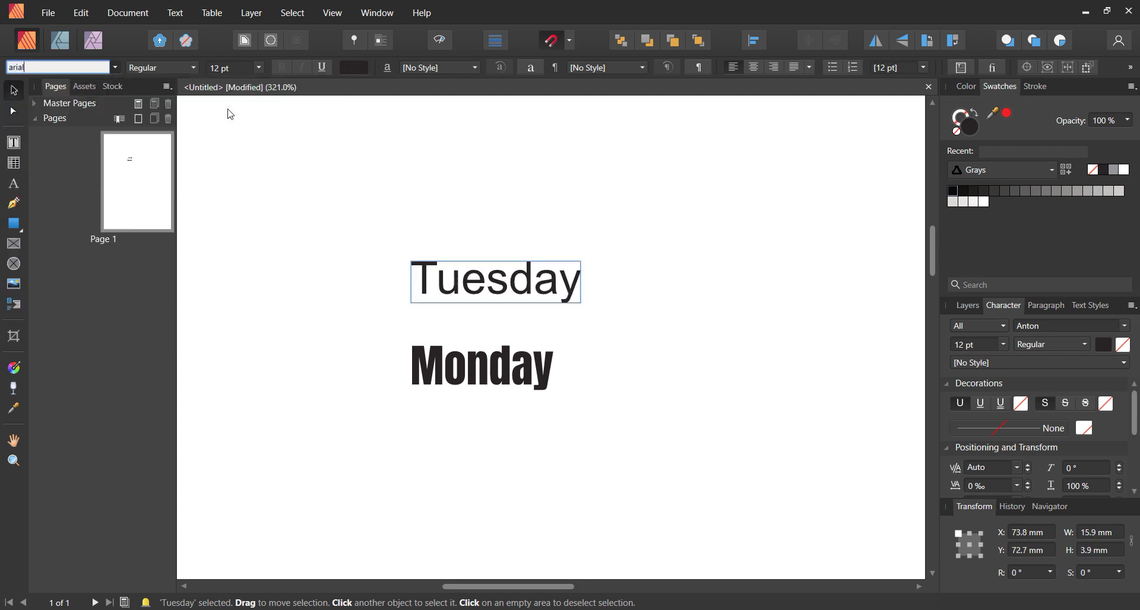
Review Arial's styles, try bold, italic and underline on the "Tuesday" text, and leave it in Bold only
{"action": "left_click", "coordinate": [194, 66]}
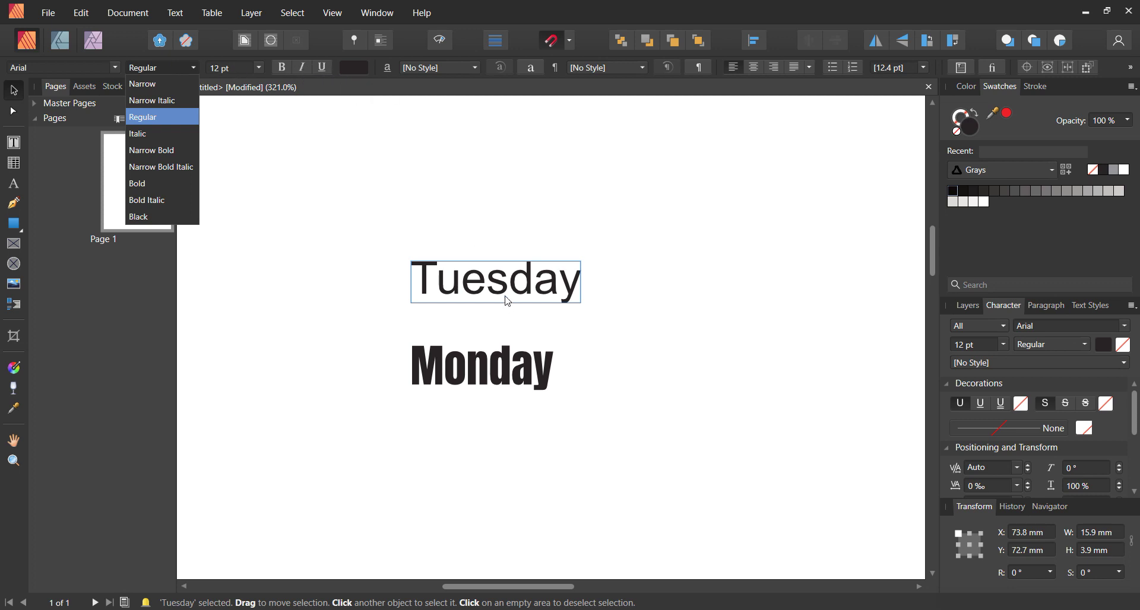
{"action": "left_click", "coordinate": [284, 66]}
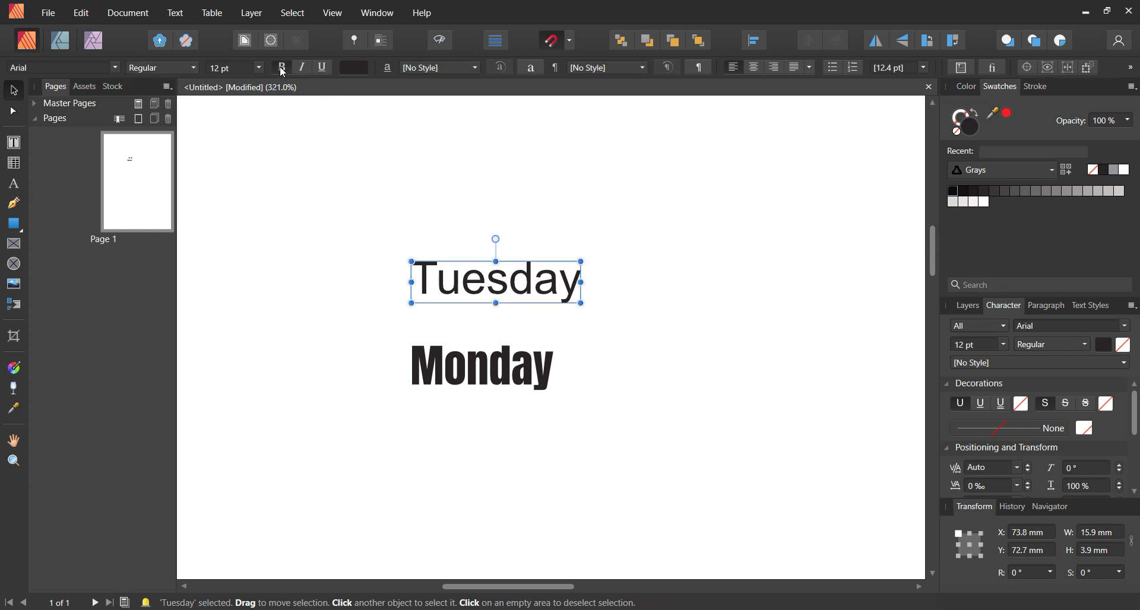
{"action": "left_click", "coordinate": [282, 67]}
{"action": "left_click", "coordinate": [303, 67]}
{"action": "left_click", "coordinate": [322, 67]}
{"action": "left_click", "coordinate": [322, 67]}
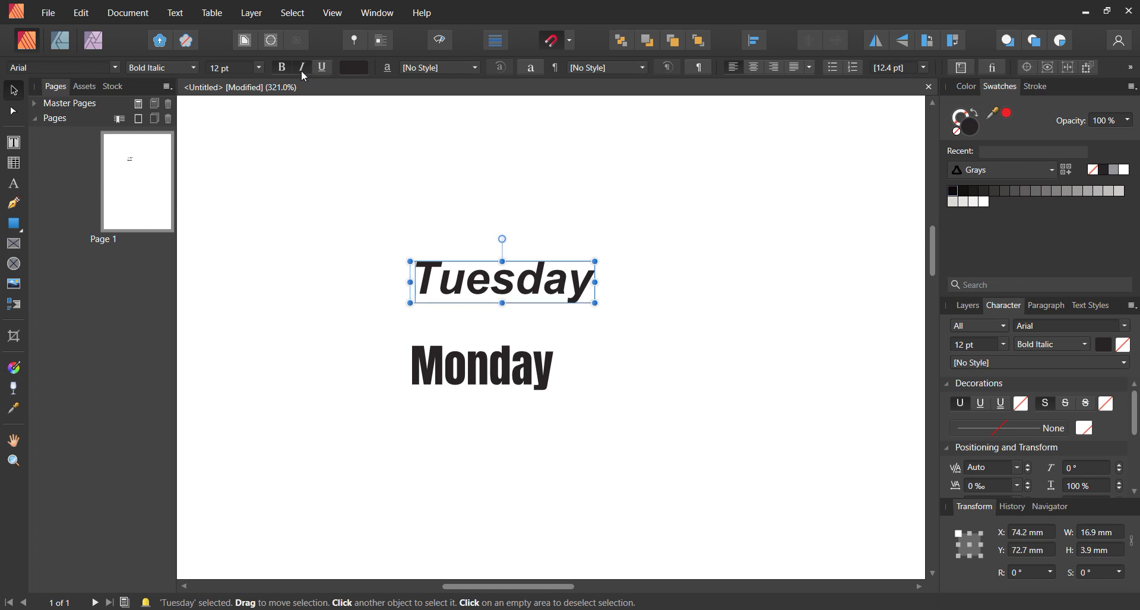
{"action": "left_click", "coordinate": [302, 70]}
{"action": "left_click", "coordinate": [286, 66]}
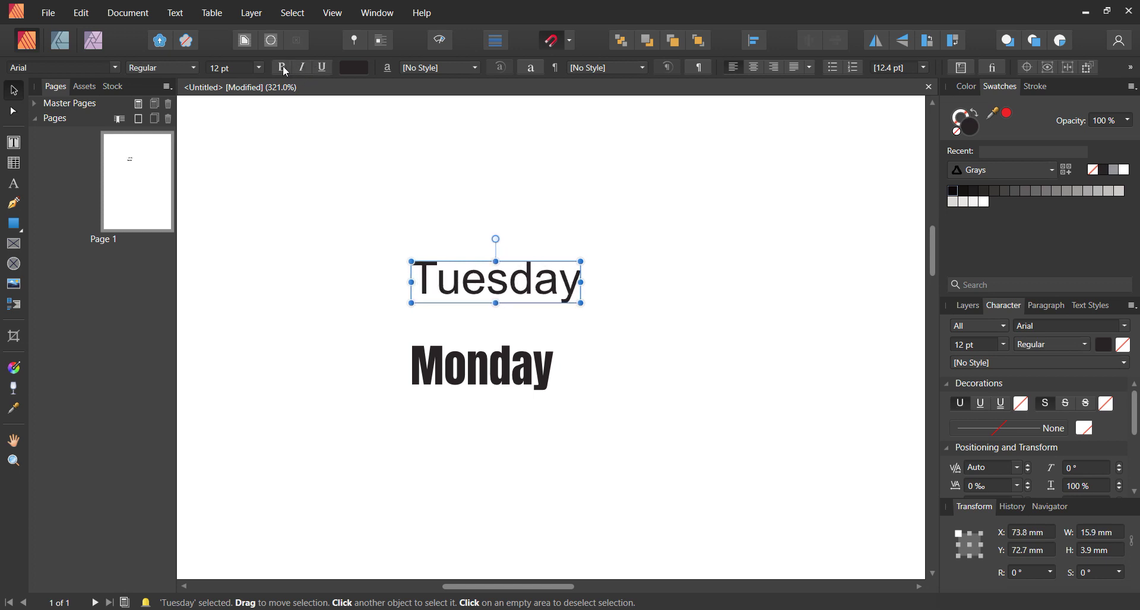
{"action": "left_click", "coordinate": [283, 67]}
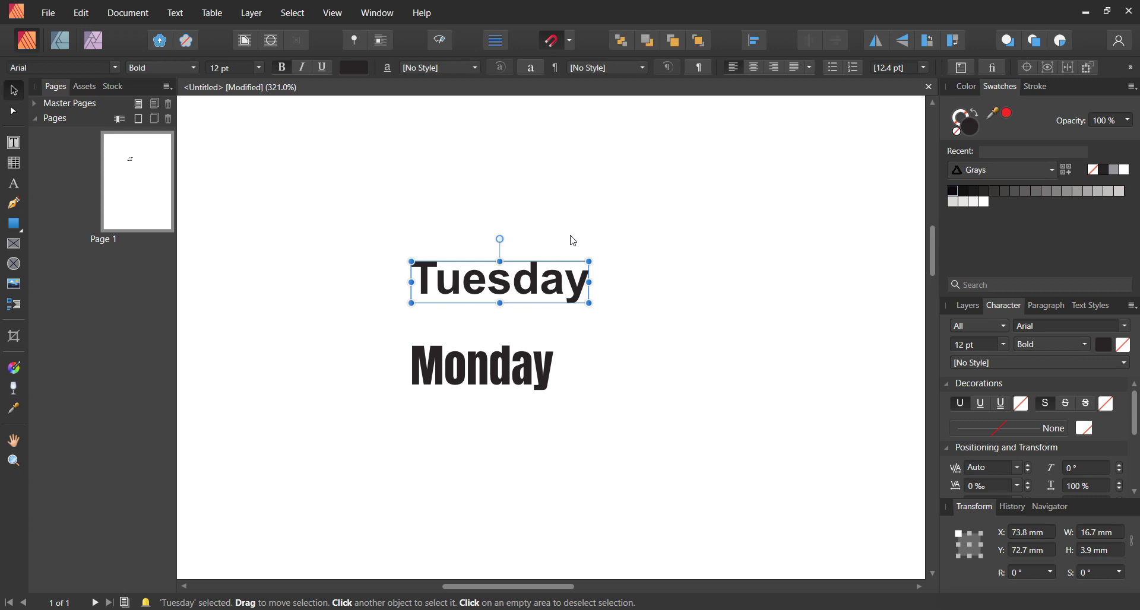
Set the font size of the "Monday" text to 30 pt
{"action": "left_click", "coordinate": [502, 378]}
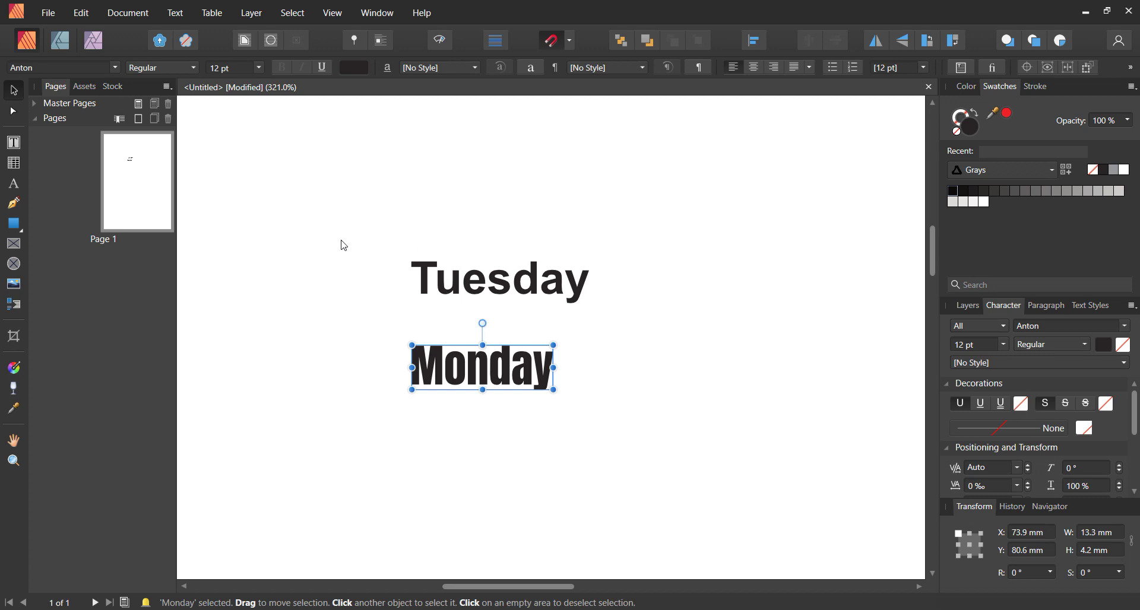
{"action": "left_click", "coordinate": [219, 68]}
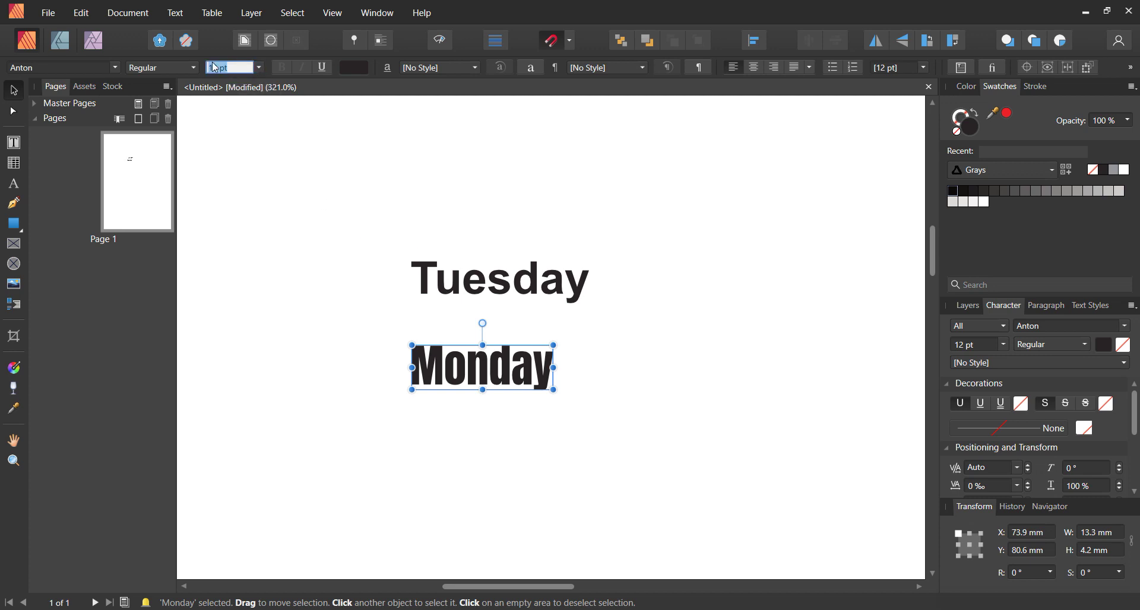
{"action": "type", "text": "30"}
{"action": "key", "text": "Return"}
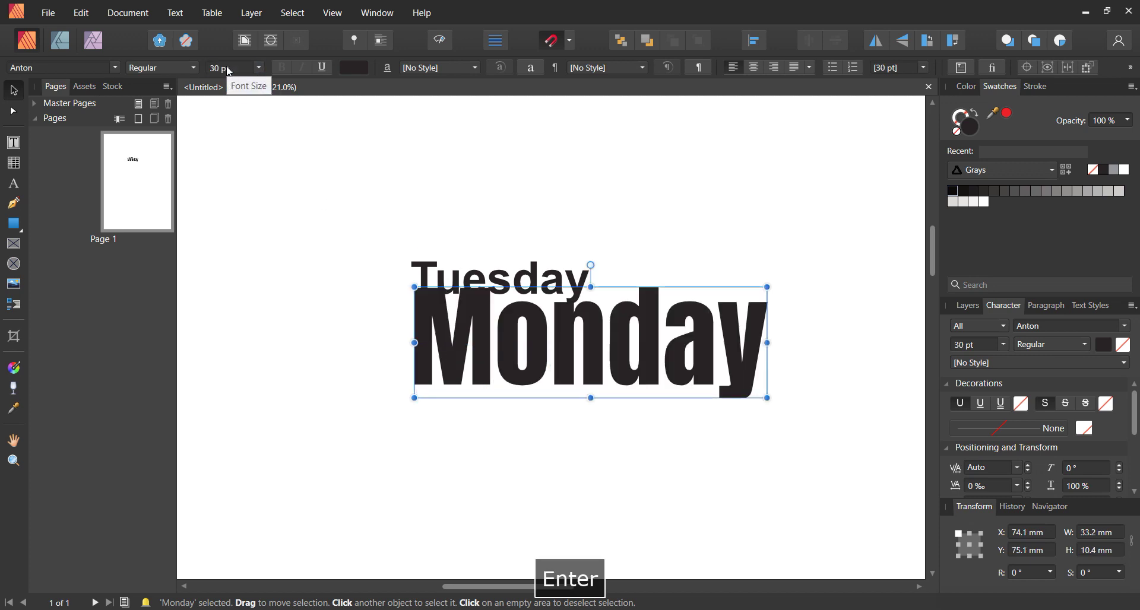
Look through the preset sizes and set the font size of the "Monday" text to 28 pt
{"action": "left_click", "coordinate": [259, 68]}
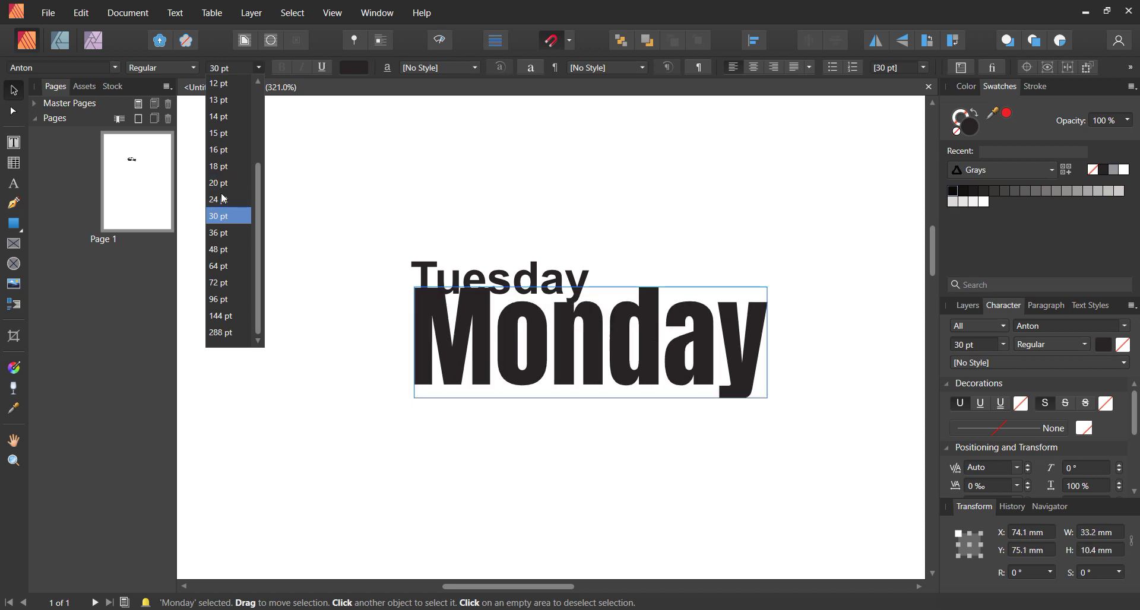
{"action": "left_click", "coordinate": [235, 68]}
{"action": "type", "text": "28"}
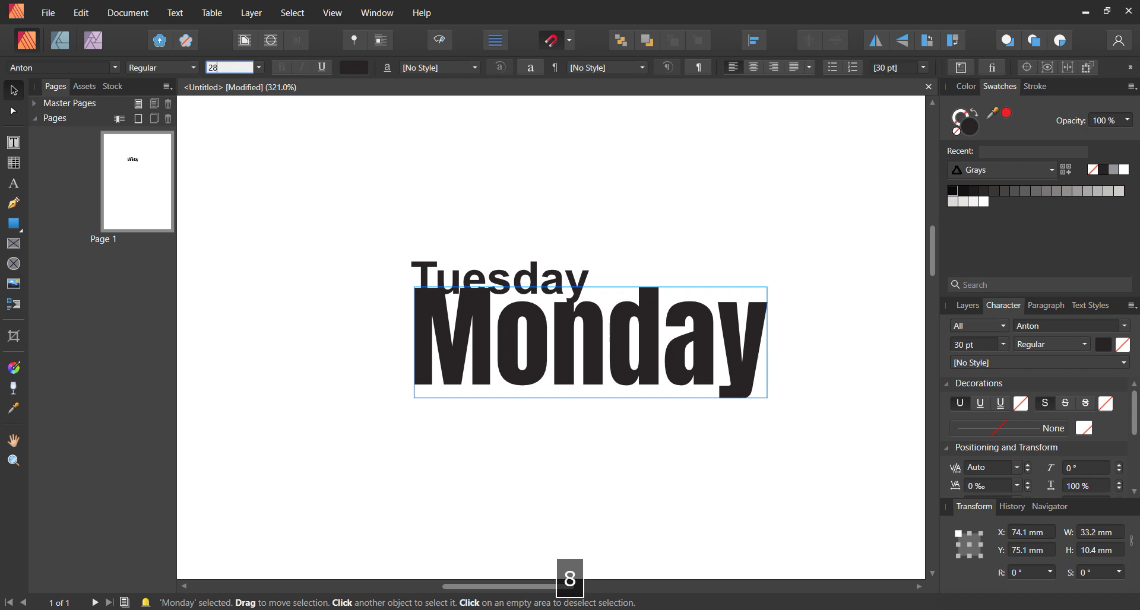
{"action": "key", "text": "Return"}
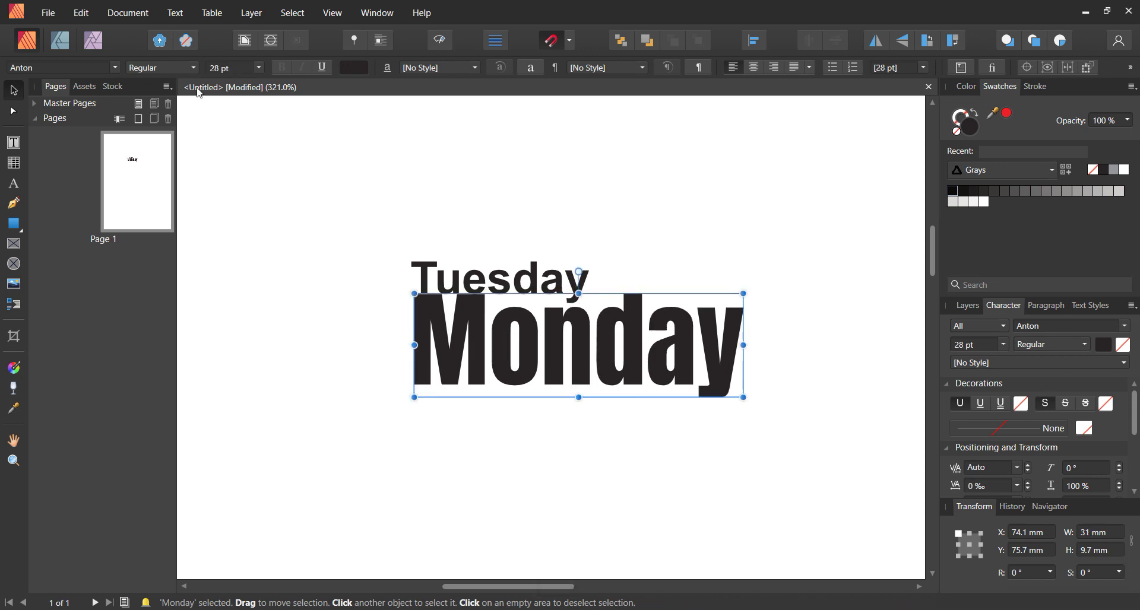
Preview preset font sizes on the "Monday" text and view the available character styles without applying any
{"action": "left_click", "coordinate": [259, 68]}
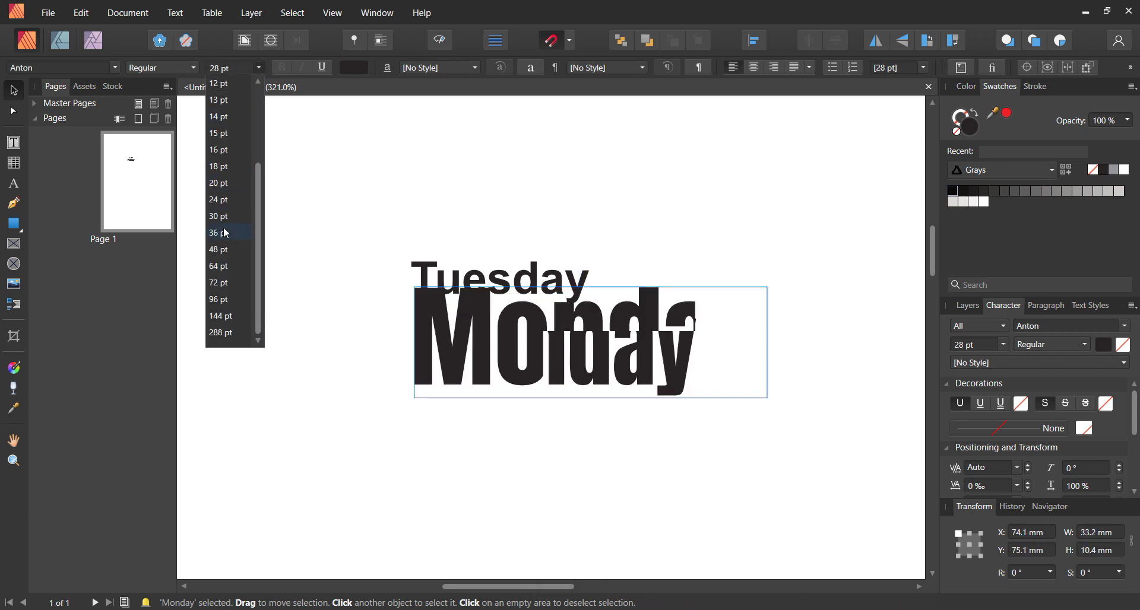
{"action": "left_click", "coordinate": [424, 54]}
{"action": "left_click", "coordinate": [459, 69]}
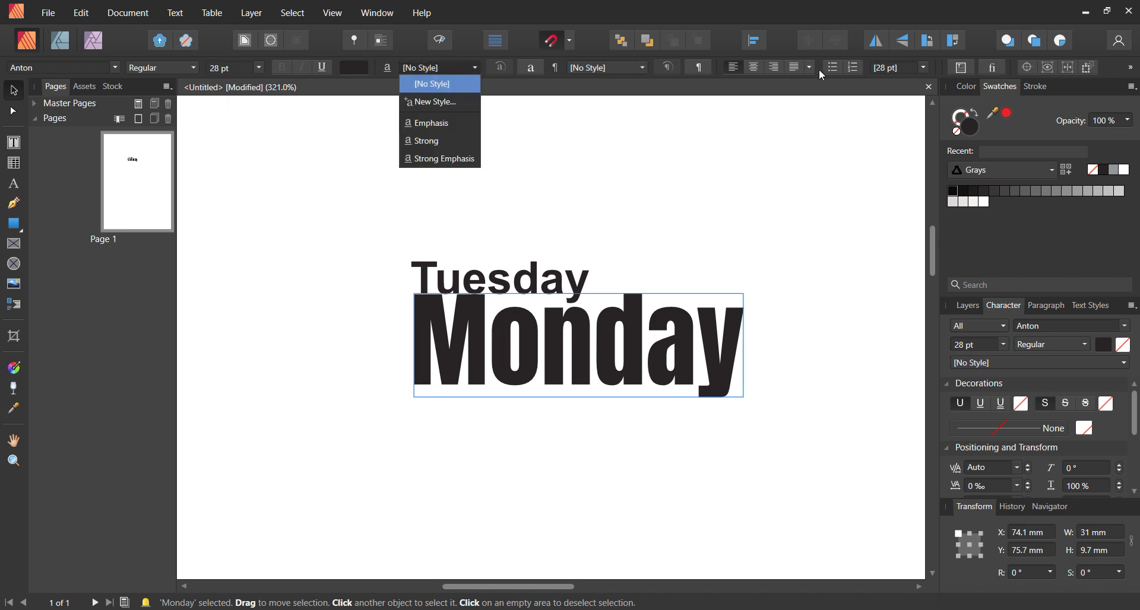
{"action": "left_click", "coordinate": [755, 92]}
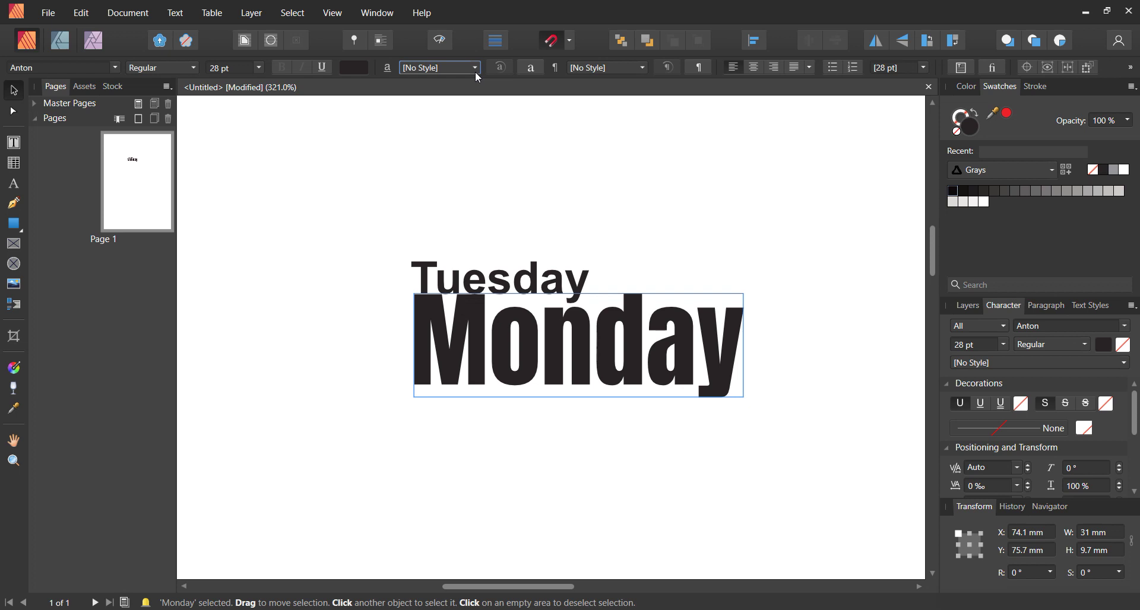
Move the "Monday" text clear below "Tuesday", to about X 70 mm, Y 78.4 mm
{"action": "left_click_drag", "start_coordinate": [570, 345], "coordinate": [527, 371]}
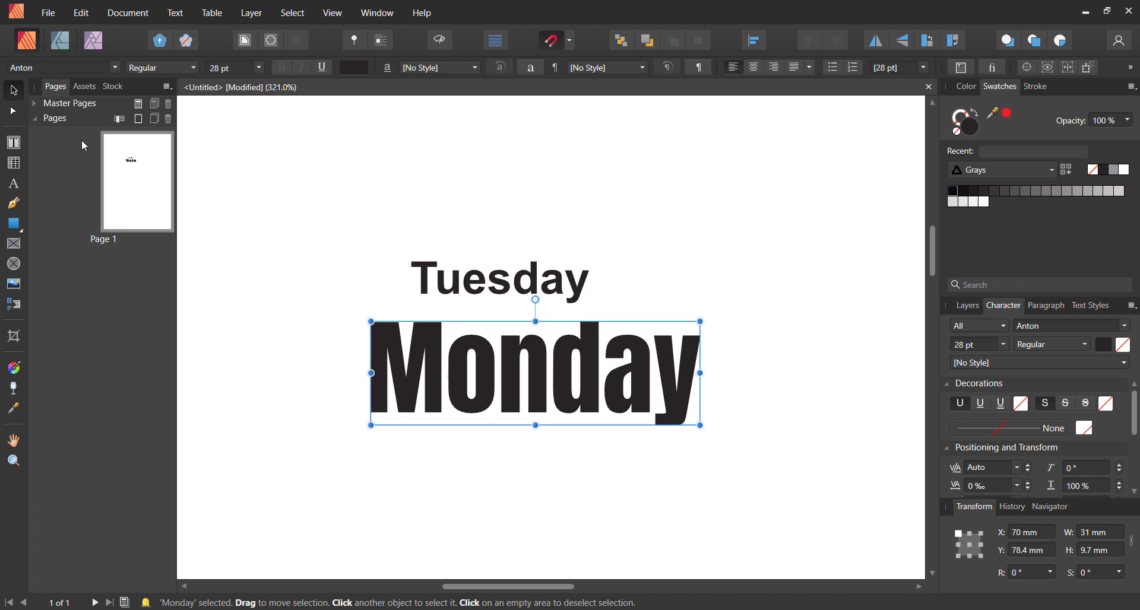
Draw a text frame of about 17.6 × 8.3 mm above and left of "Tuesday" and enter "Friday" in it
{"action": "left_click", "coordinate": [13, 143]}
{"action": "left_click_drag", "start_coordinate": [238, 132], "coordinate": [425, 221]}
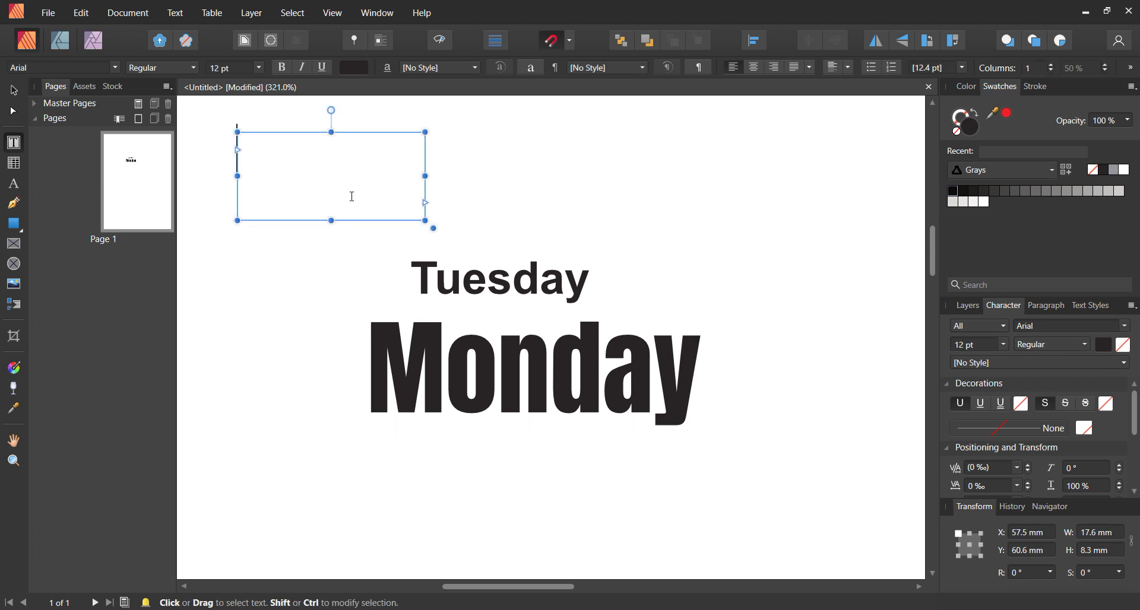
{"action": "type", "text": "Friday"}
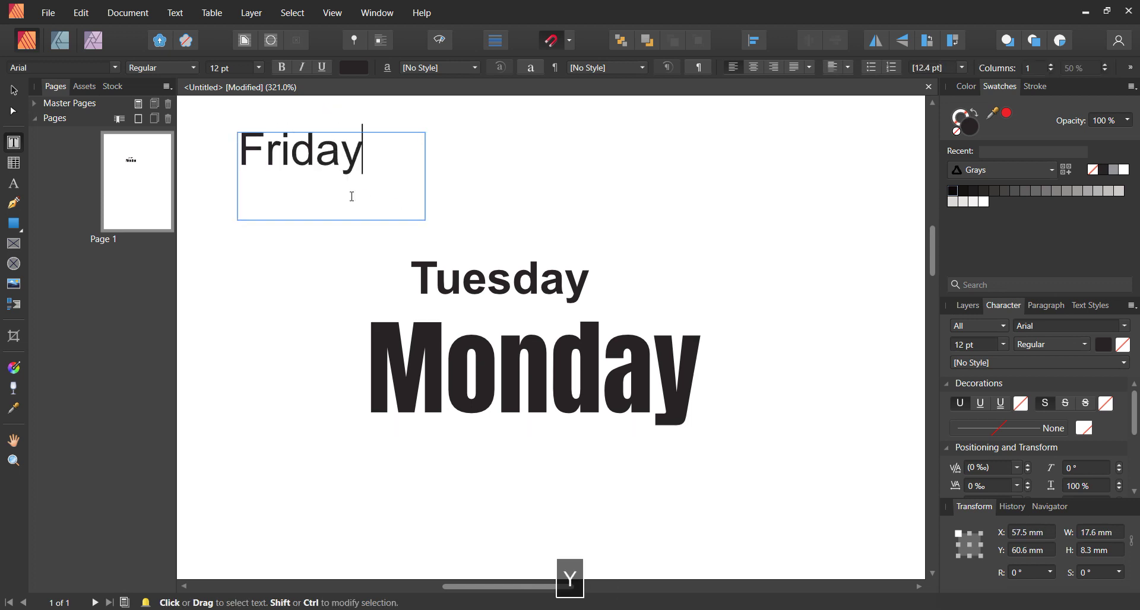
Try centre and right alignment on the "Friday" text, view the justification options and restore left alignment
{"action": "key", "text": "ctrl+a"}
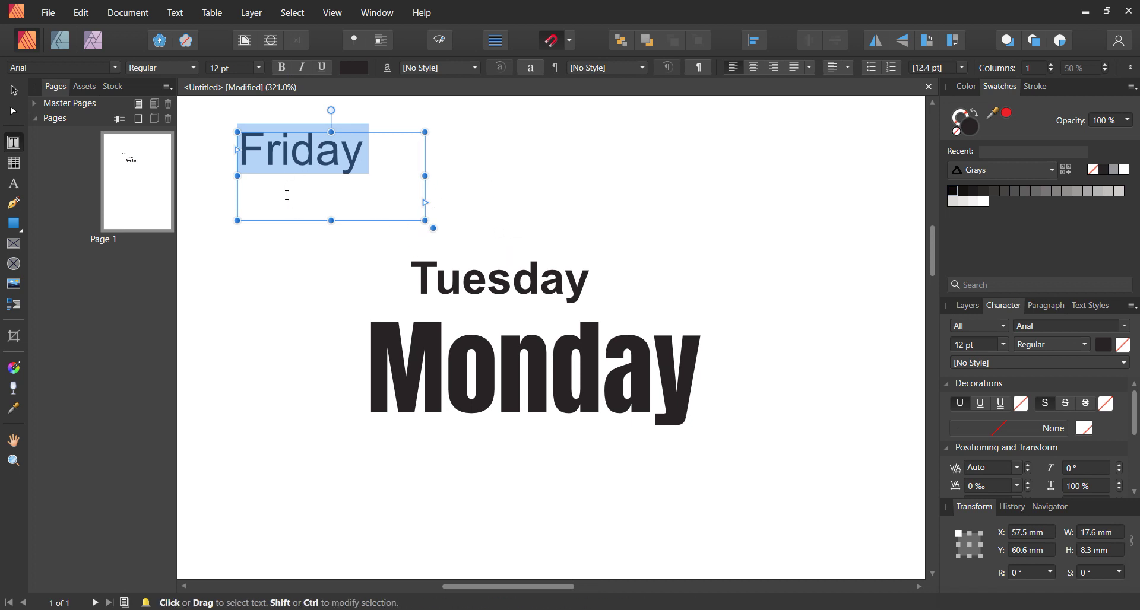
{"action": "left_click", "coordinate": [753, 69]}
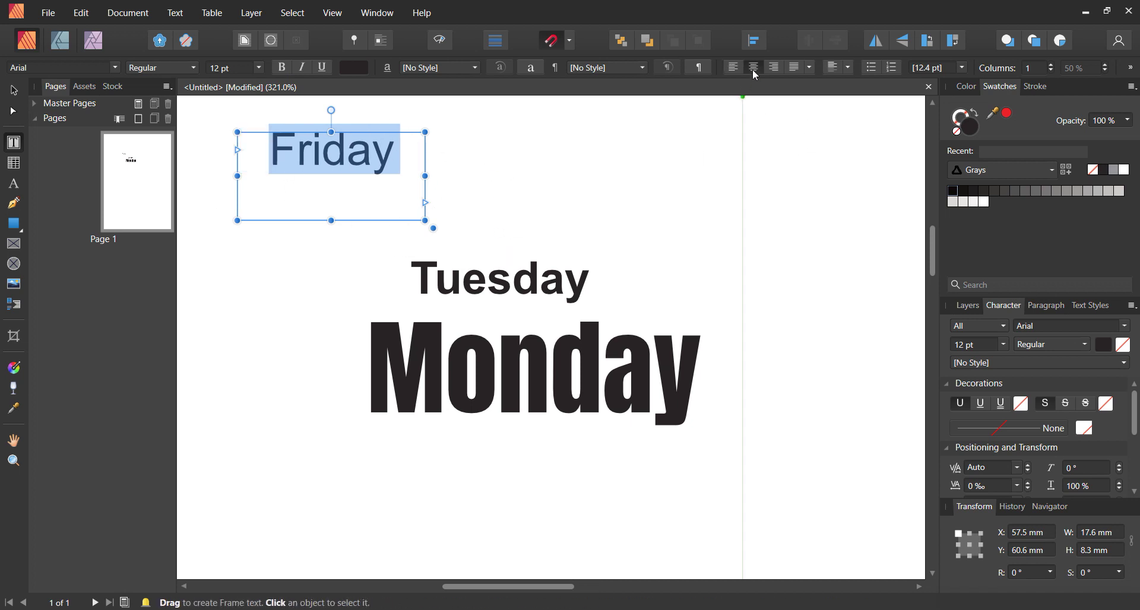
{"action": "left_click", "coordinate": [773, 69]}
{"action": "left_click", "coordinate": [810, 68]}
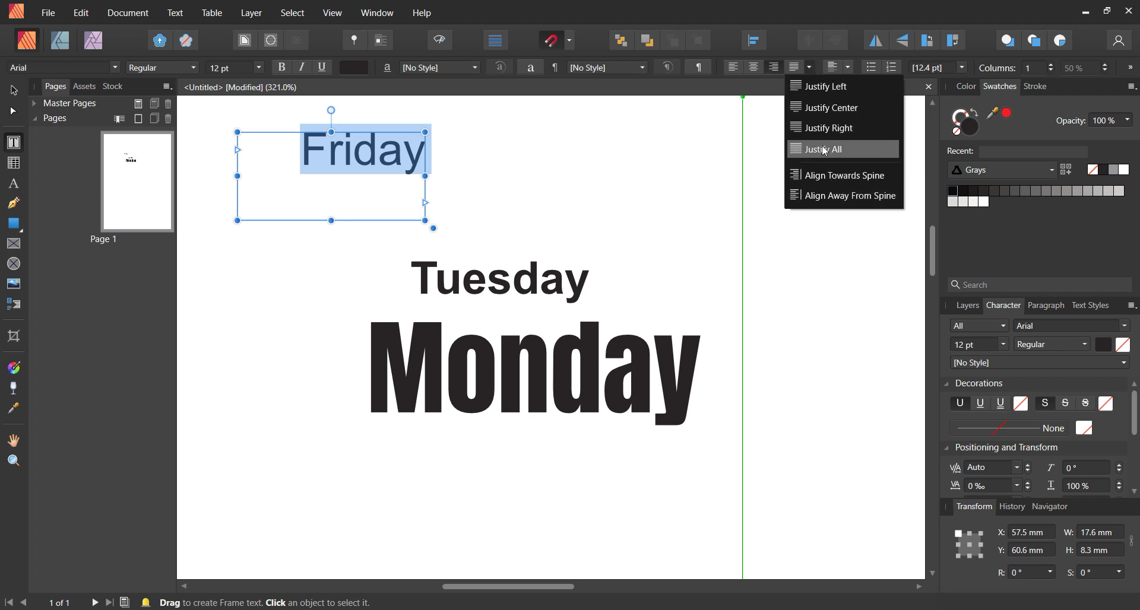
{"action": "left_click", "coordinate": [738, 67]}
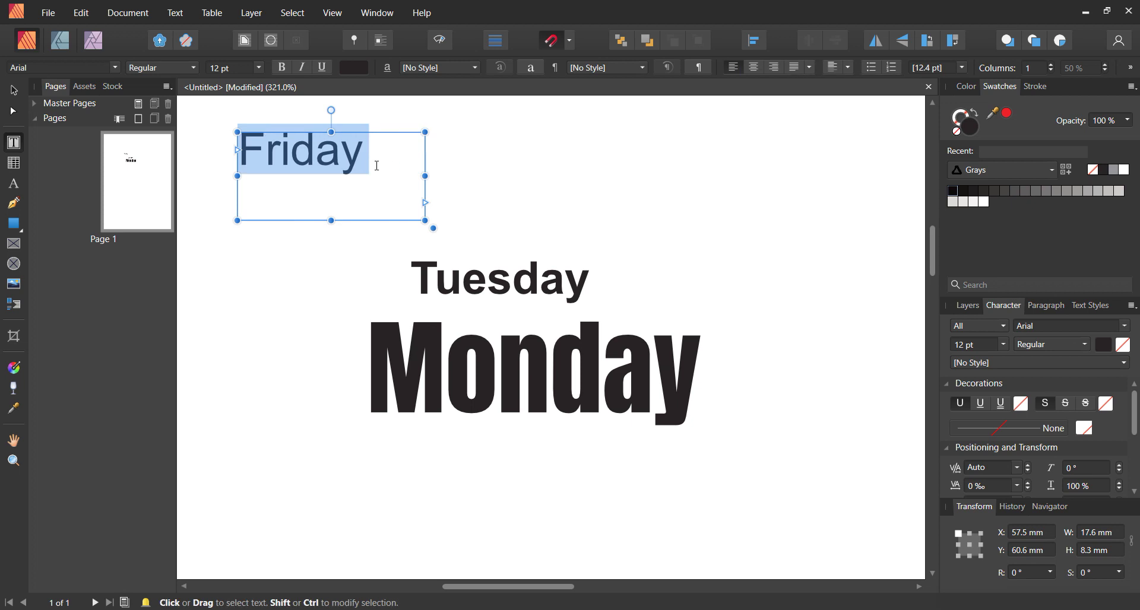
Add "Saturday" as a new paragraph below "Friday" and enlarge the text frame to about 35.9 × 14.7 mm
{"action": "left_click", "coordinate": [367, 147]}
{"action": "key", "text": "shift+s"}
{"action": "key", "text": "r"}
{"action": "key", "text": "y"}
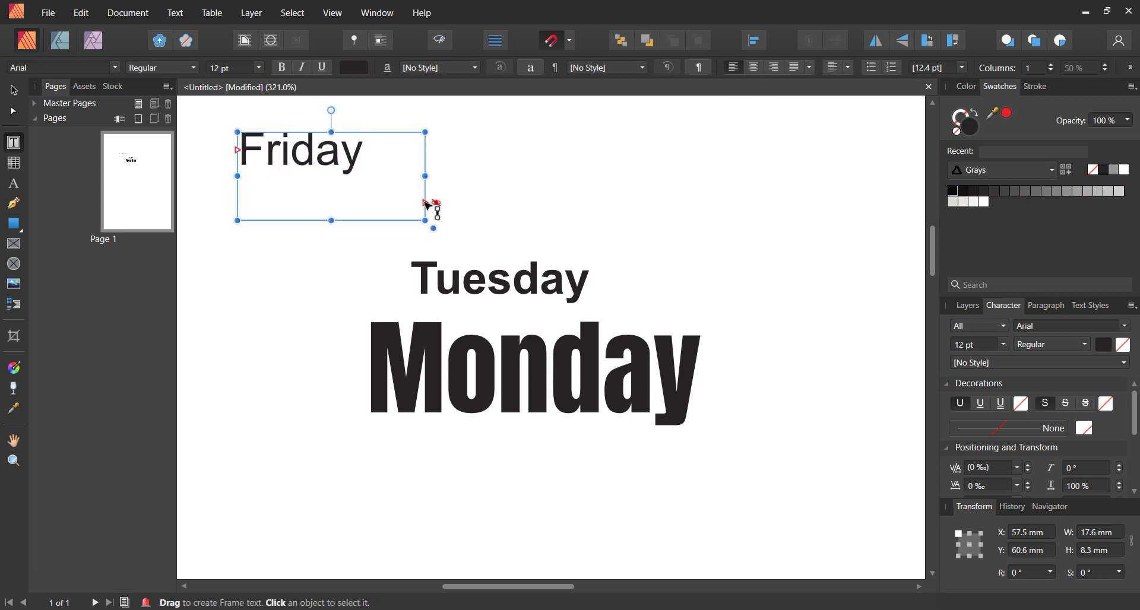
{"action": "left_click_drag", "start_coordinate": [424, 221], "coordinate": [620, 289]}
Move the "Friday" and "Saturday" text frame above "Tuesday", to about X 65.8 mm, Y 53.4 mm
{"action": "left_click", "coordinate": [13, 90]}
{"action": "scroll", "coordinate": [416, 274], "scroll_direction": "up", "scroll_amount": 3}
{"action": "left_click_drag", "start_coordinate": [331, 241], "coordinate": [418, 189]}
{"action": "scroll", "coordinate": [417, 189], "scroll_direction": "up", "scroll_amount": 3}
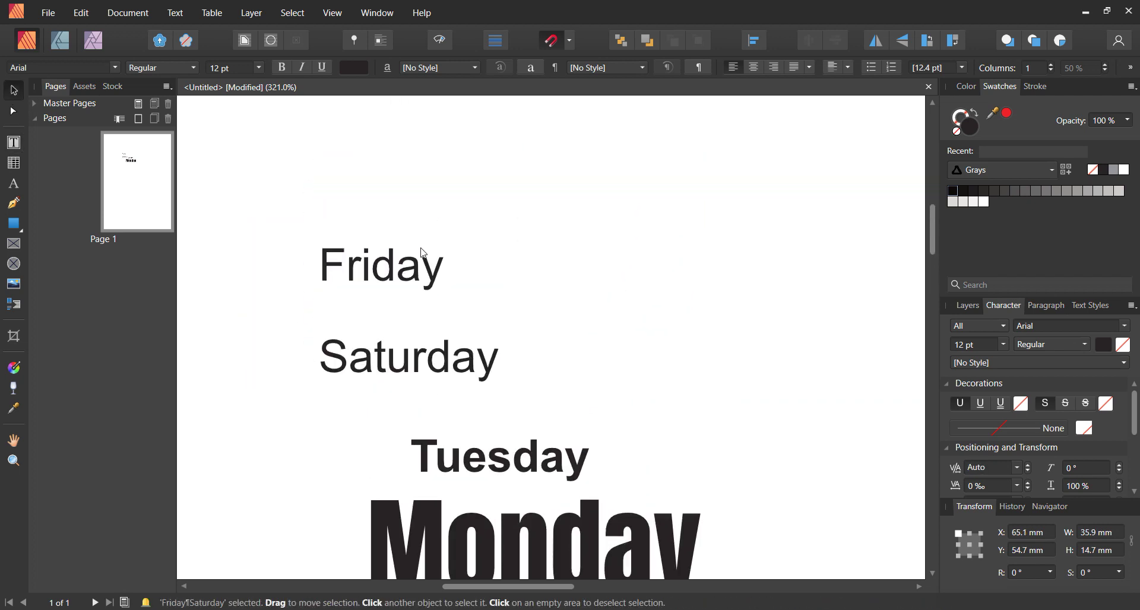
{"action": "left_click_drag", "start_coordinate": [423, 274], "coordinate": [420, 261]}
Select only the word "Saturday" in the text frame and set its font size to 30 pt
{"action": "double_click", "coordinate": [421, 261]}
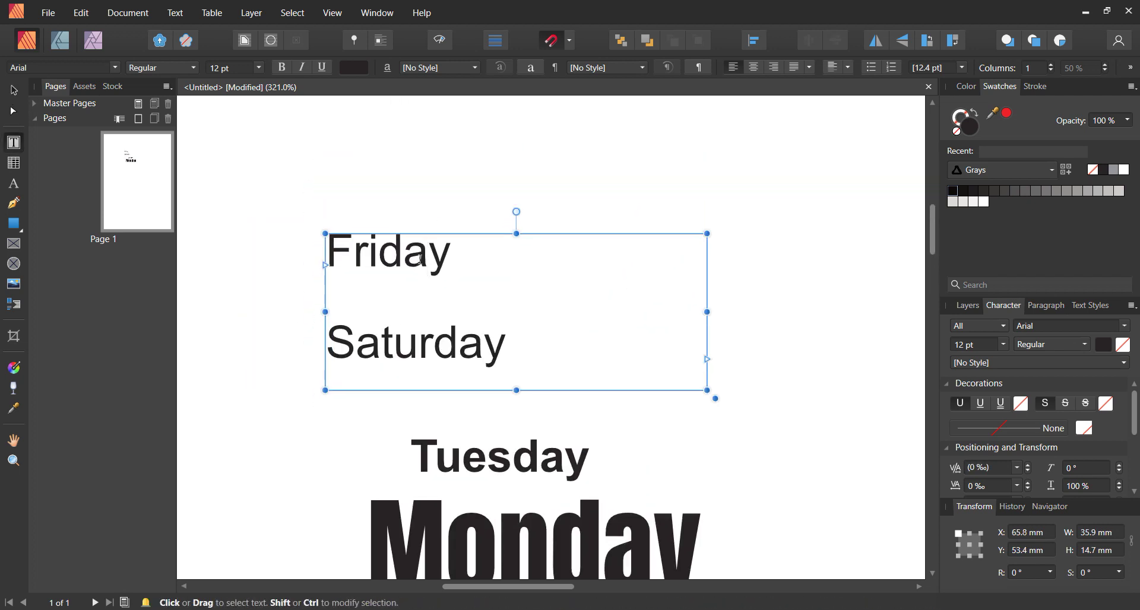
{"action": "left_click", "coordinate": [479, 355]}
{"action": "key", "text": "ctrl+a"}
{"action": "left_click", "coordinate": [479, 355]}
{"action": "left_click_drag", "start_coordinate": [506, 347], "coordinate": [337, 333]}
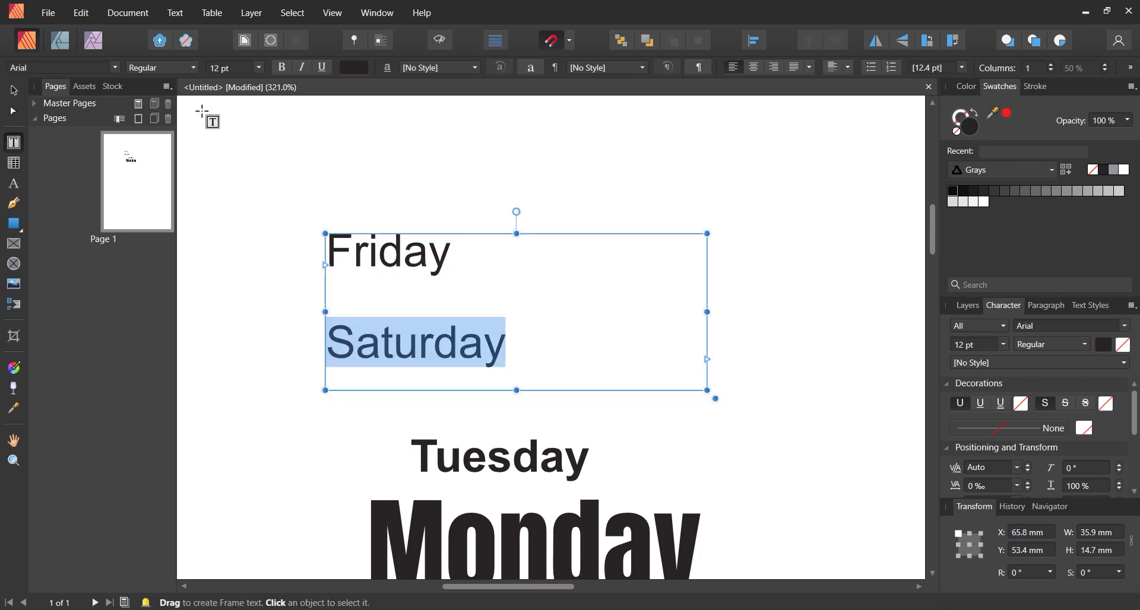
{"action": "left_click", "coordinate": [237, 72]}
{"action": "type", "text": "30"}
{"action": "key", "text": "Return"}
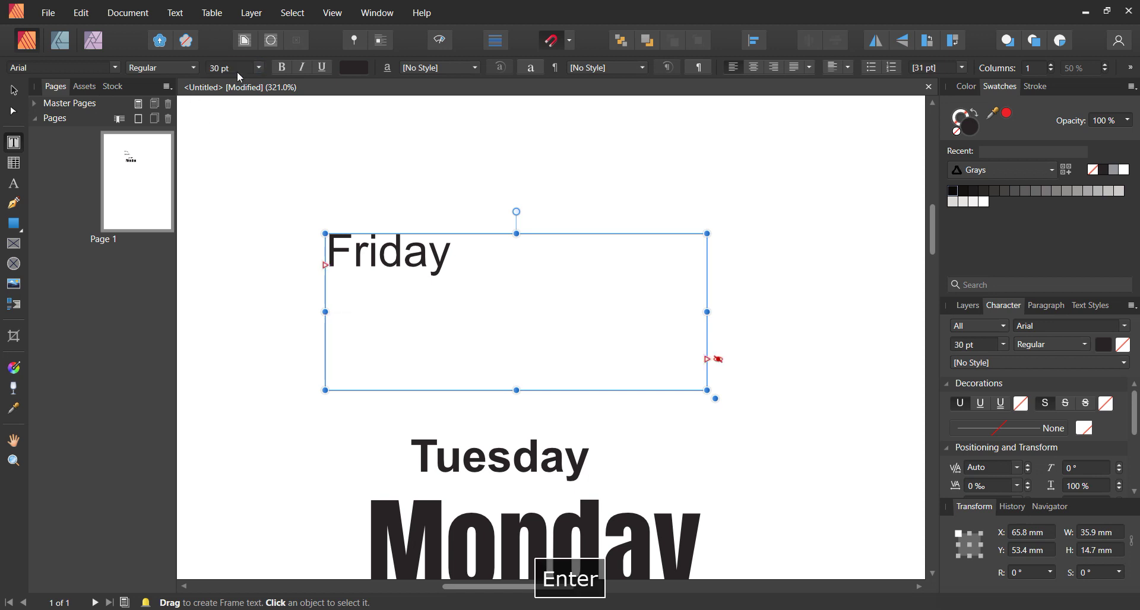
Reduce the selected word "Saturday" to 10 pt and then to 8 pt
{"action": "left_click", "coordinate": [238, 71]}
{"action": "type", "text": "10"}
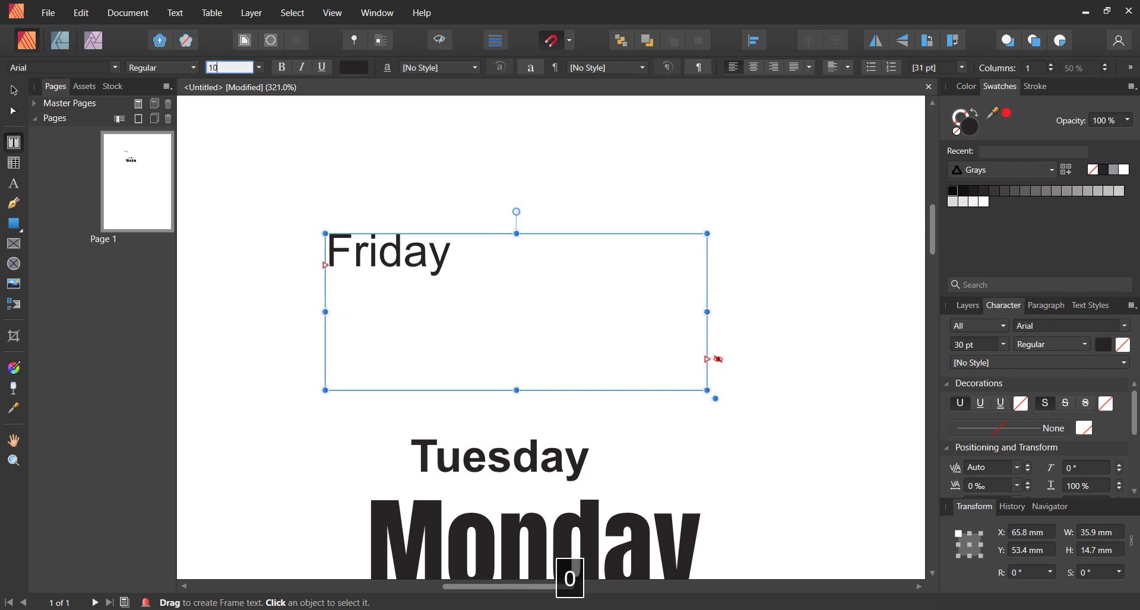
{"action": "key", "text": "Return"}
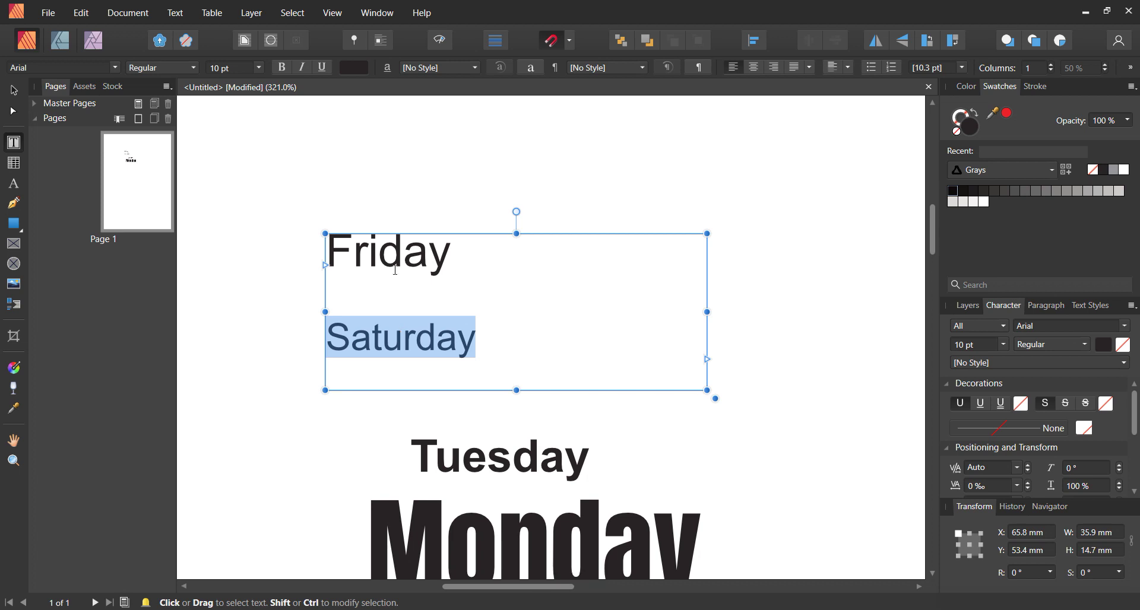
{"action": "left_click", "coordinate": [240, 72]}
{"action": "type", "text": "8"}
{"action": "key", "text": "Return"}
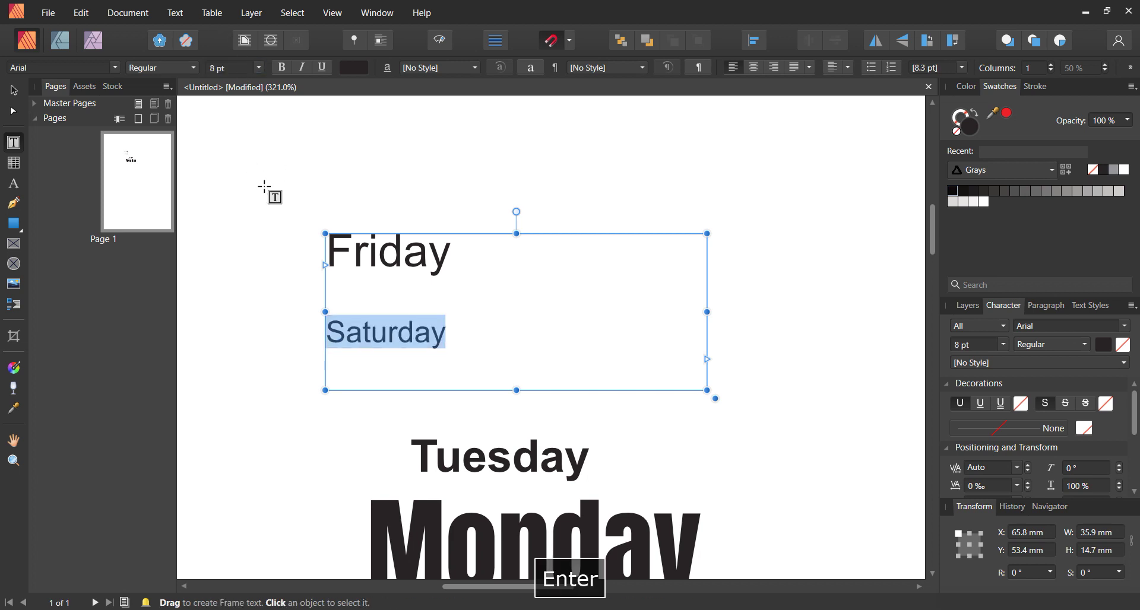
Select all the text in the "Friday" and "Saturday" frame and set its colour to hex FFFFFF
{"action": "key", "text": "ctrl+a"}
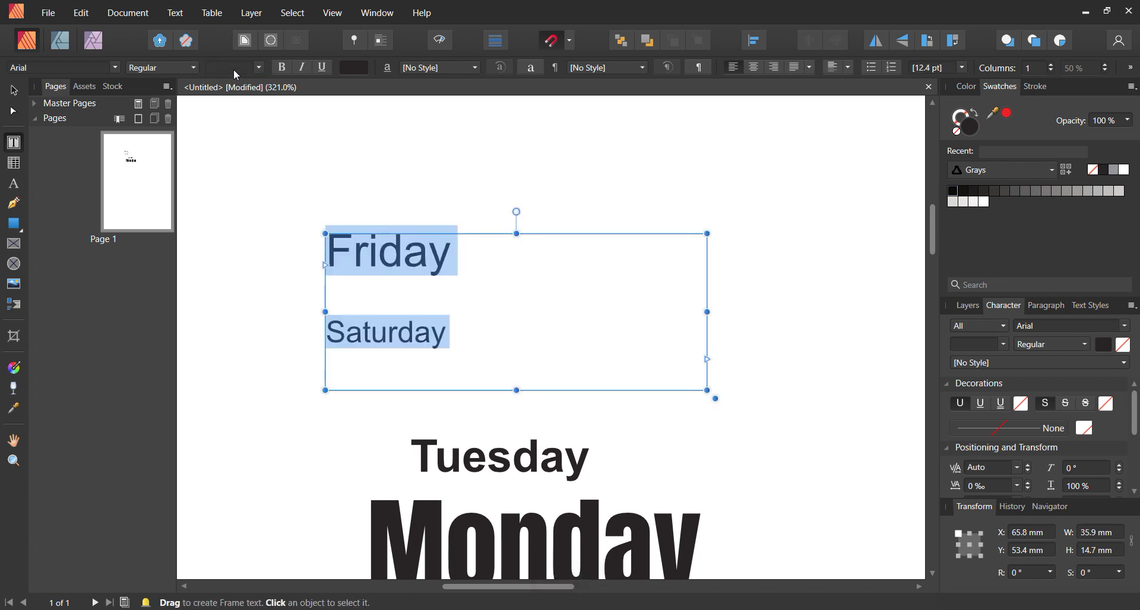
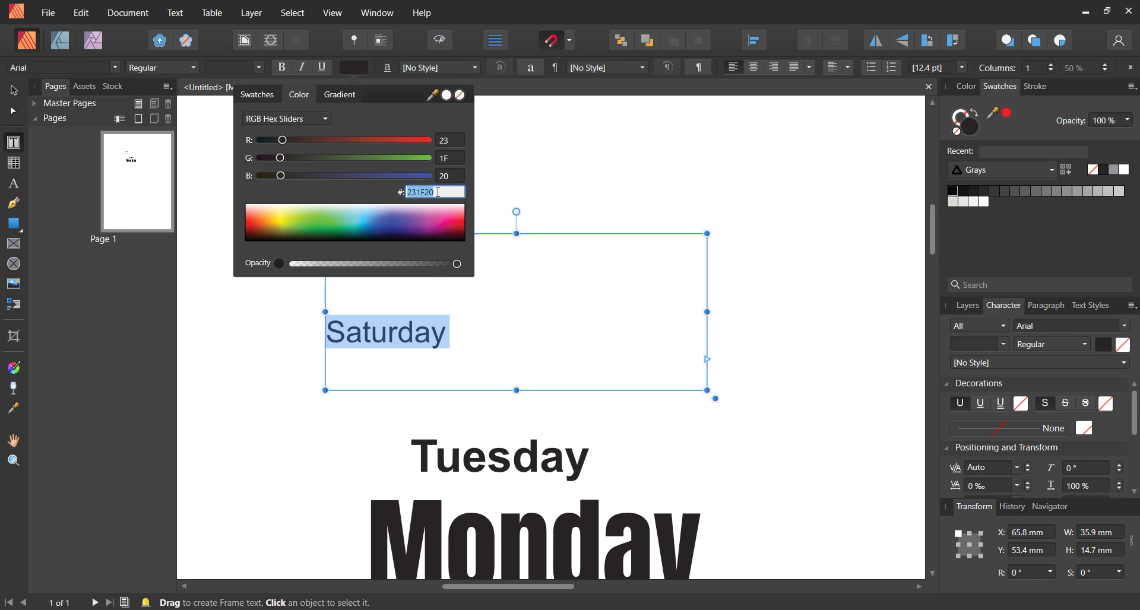
{"action": "type", "text": "ffffffffffff"}
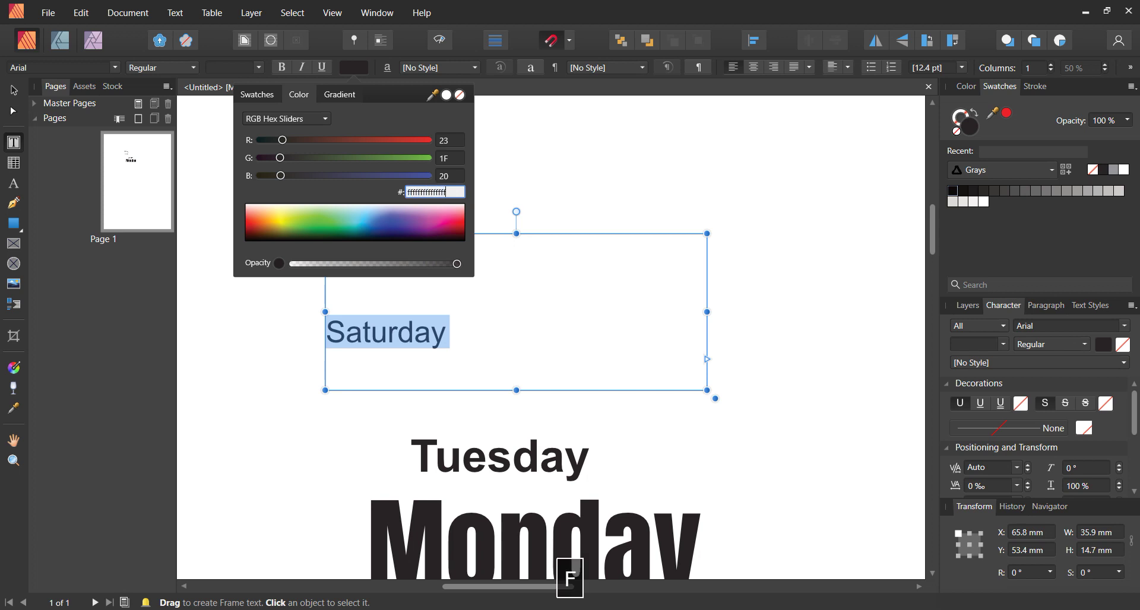
{"action": "key", "text": "Return"}
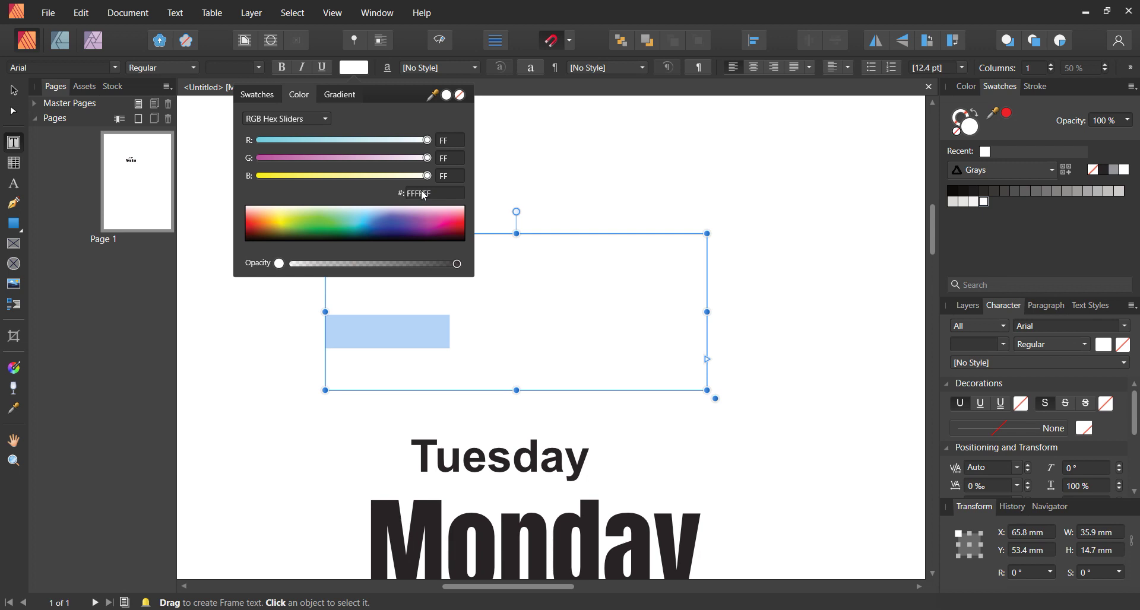
Set the colour of the selected "Friday" and "Saturday" text to hex 000000
{"action": "left_click", "coordinate": [439, 194]}
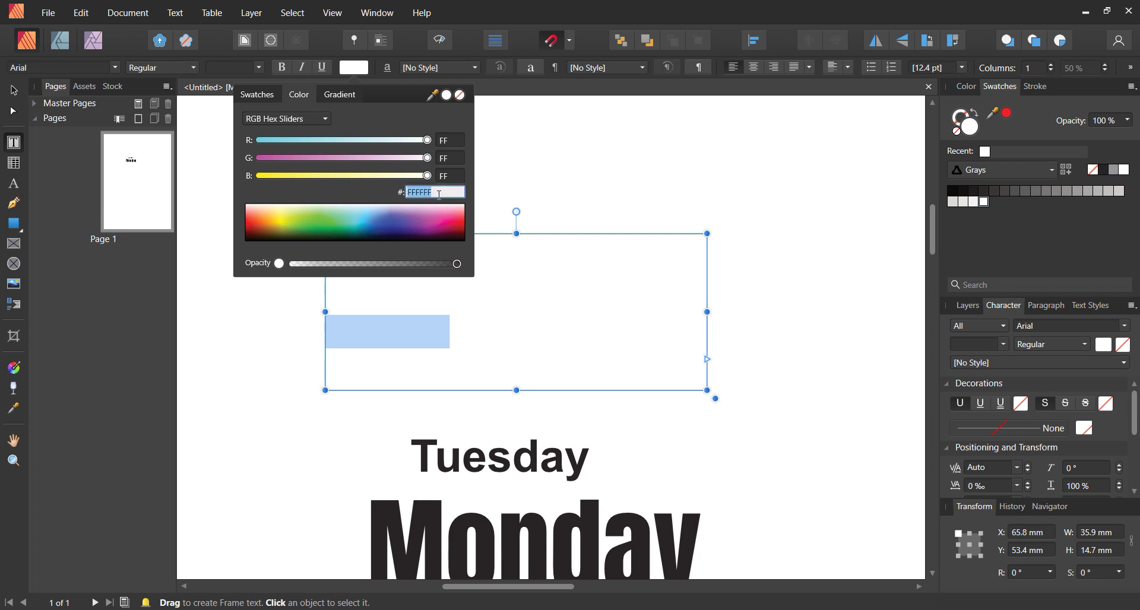
{"action": "type", "text": "000000000"}
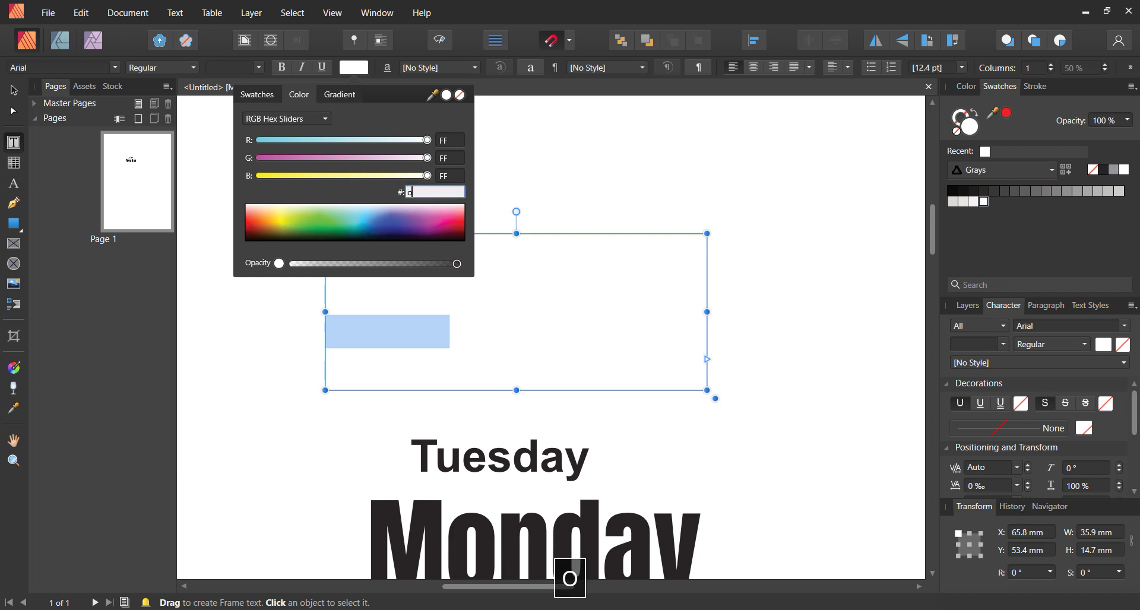
{"action": "key", "text": "BackSpace"}
{"action": "key", "text": "BackSpace"}
{"action": "key", "text": "BackSpace"}
{"action": "key", "text": "BackSpace"}
{"action": "key", "text": "BackSpace"}
{"action": "key", "text": "BackSpace"}
{"action": "key", "text": "BackSpace"}
{"action": "key", "text": "BackSpace"}
{"action": "key", "text": "BackSpace"}
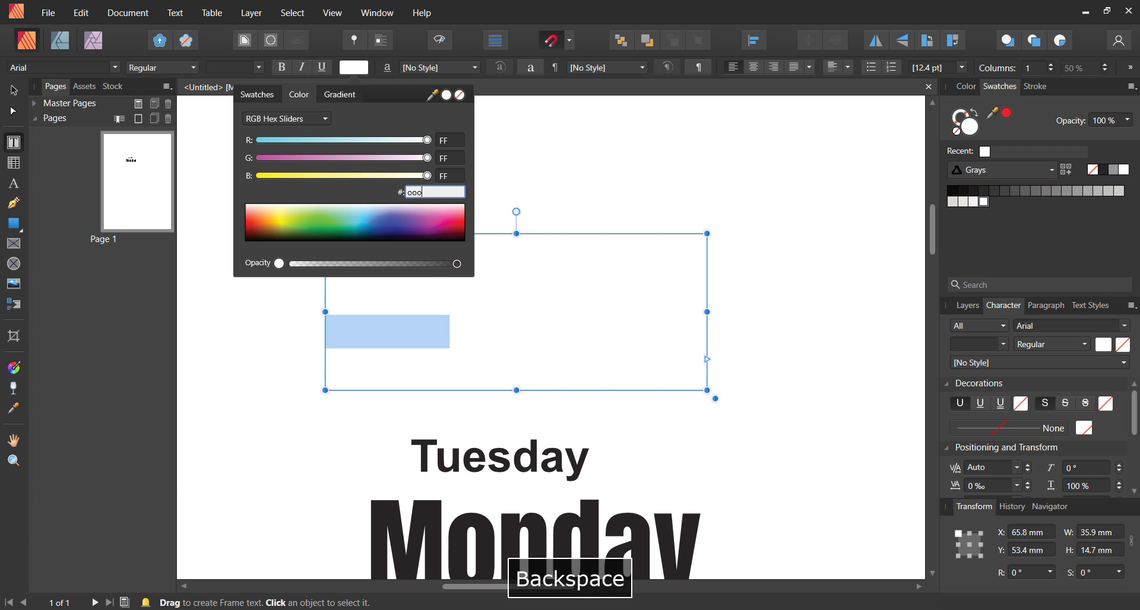
{"action": "type", "text": "0000000000"}
{"action": "key", "text": "Return"}
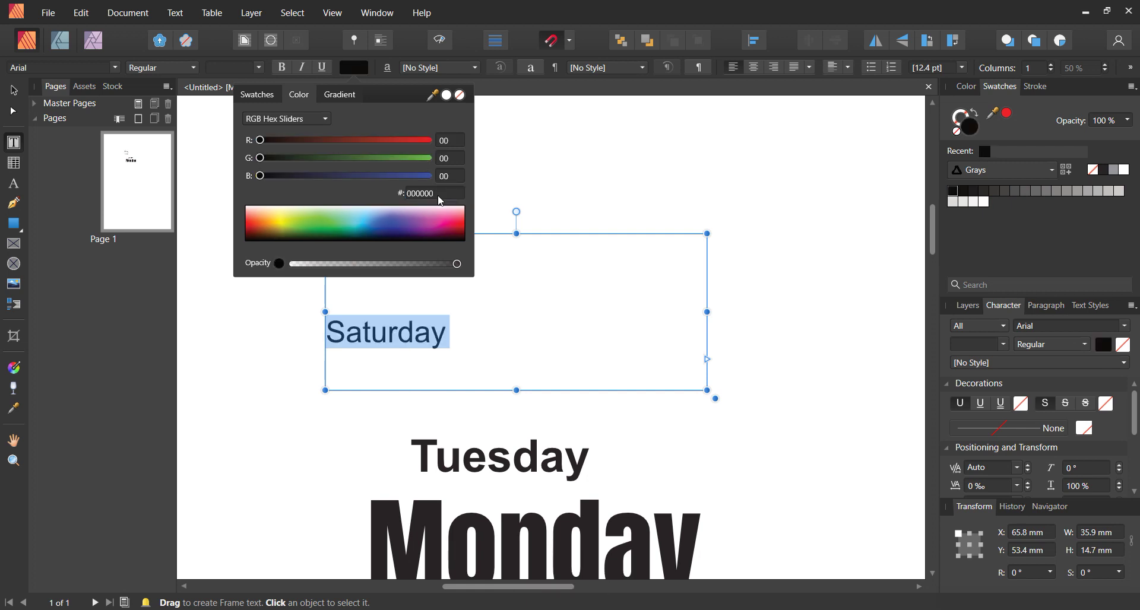
Change the hex colour of the selected text back to white, FFFFFF
{"action": "left_click", "coordinate": [439, 194]}
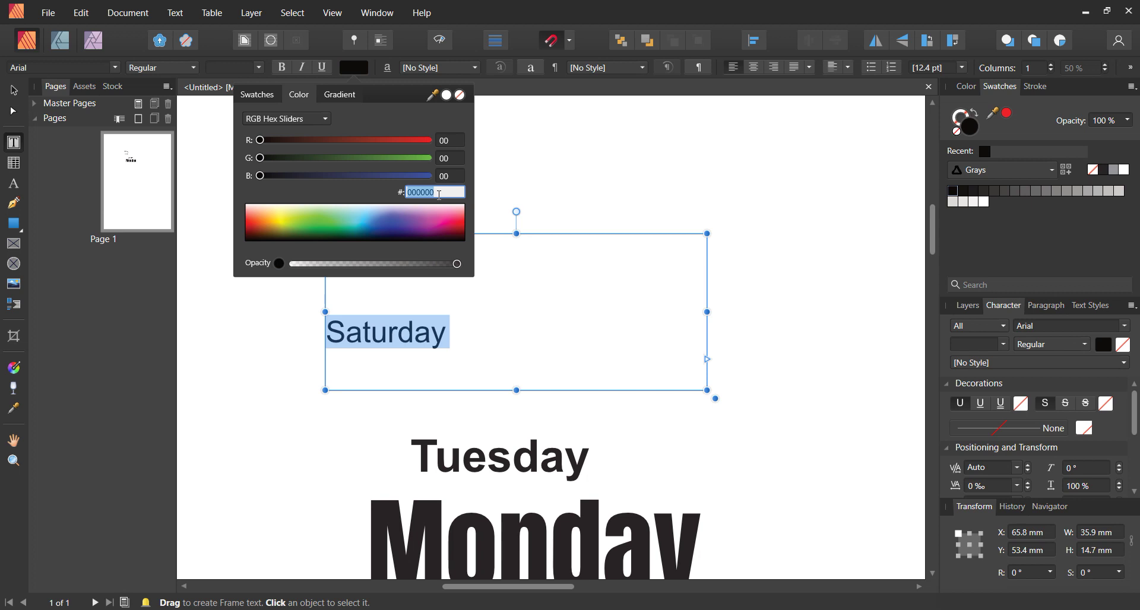
{"action": "type", "text": "fffff"}
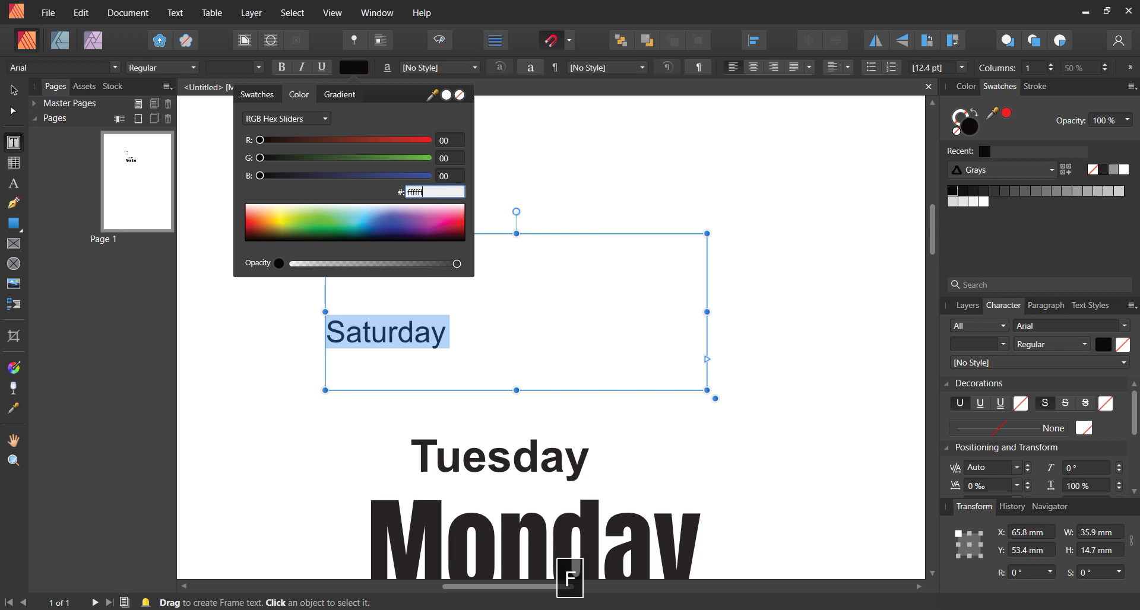
{"action": "type", "text": "ff"}
{"action": "key", "text": "Return"}
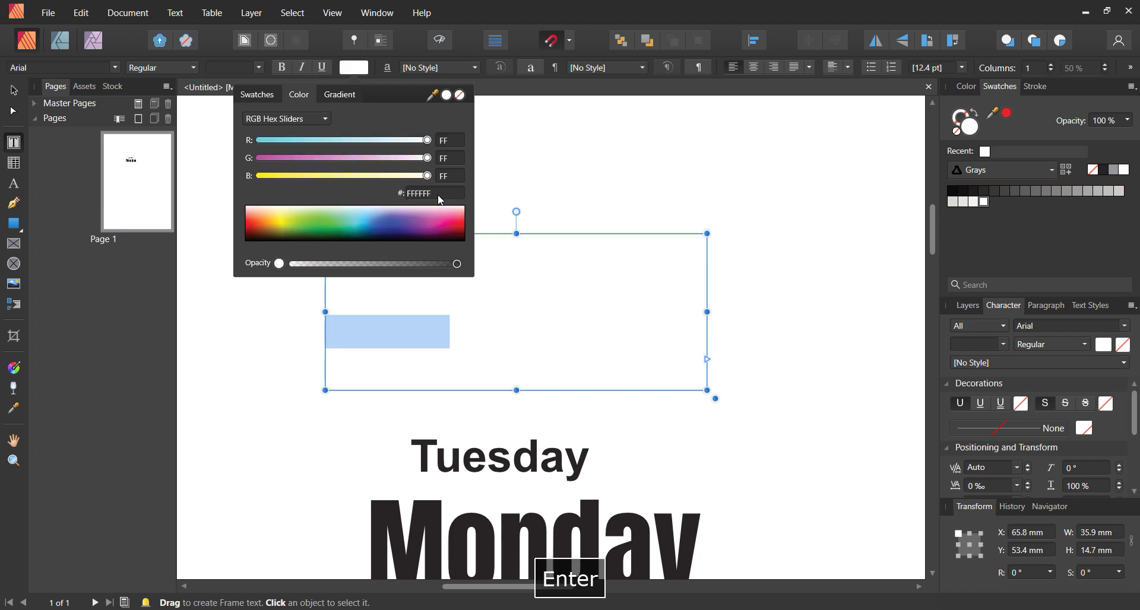
Pick the yellow-green D2FF5E from the colour spectrum for the selected text and try its opacity control
{"action": "left_click", "coordinate": [404, 223]}
{"action": "left_click", "coordinate": [377, 230]}
{"action": "left_click_drag", "start_coordinate": [329, 232], "coordinate": [286, 218]}
{"action": "mouse_move", "coordinate": [457, 264]}
{"action": "left_mouse_down"}
{"action": "mouse_move", "coordinate": [338, 265]}
{"action": "mouse_move", "coordinate": [469, 273]}
{"action": "left_mouse_up"}
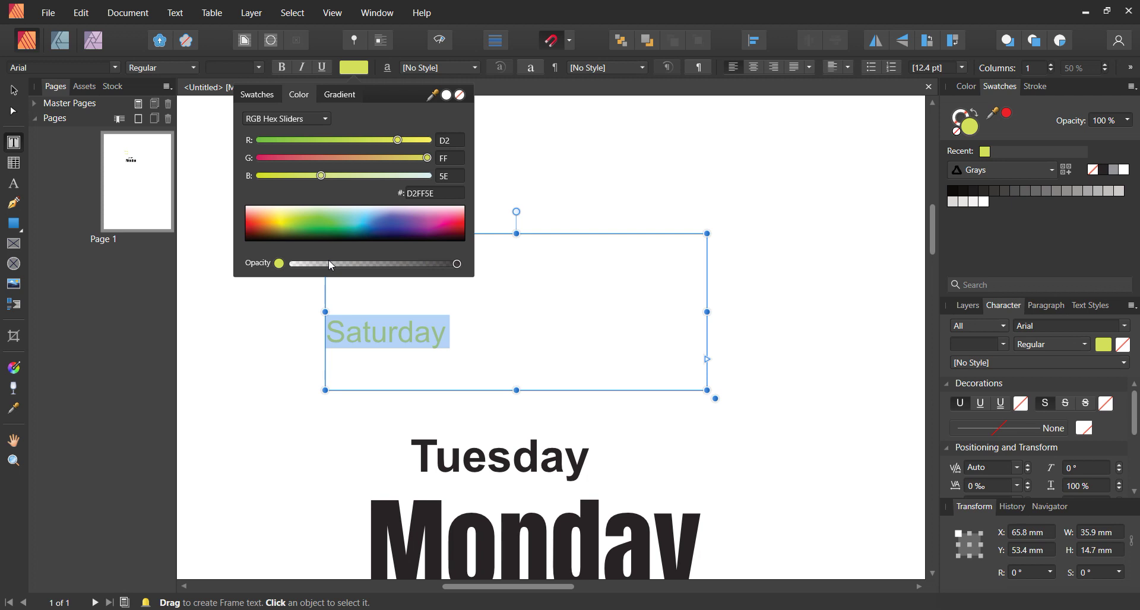
Show the PANTONE Color Bridge Coated V4 swatches for the text colour and view the gradient settings
{"action": "left_click", "coordinate": [258, 95]}
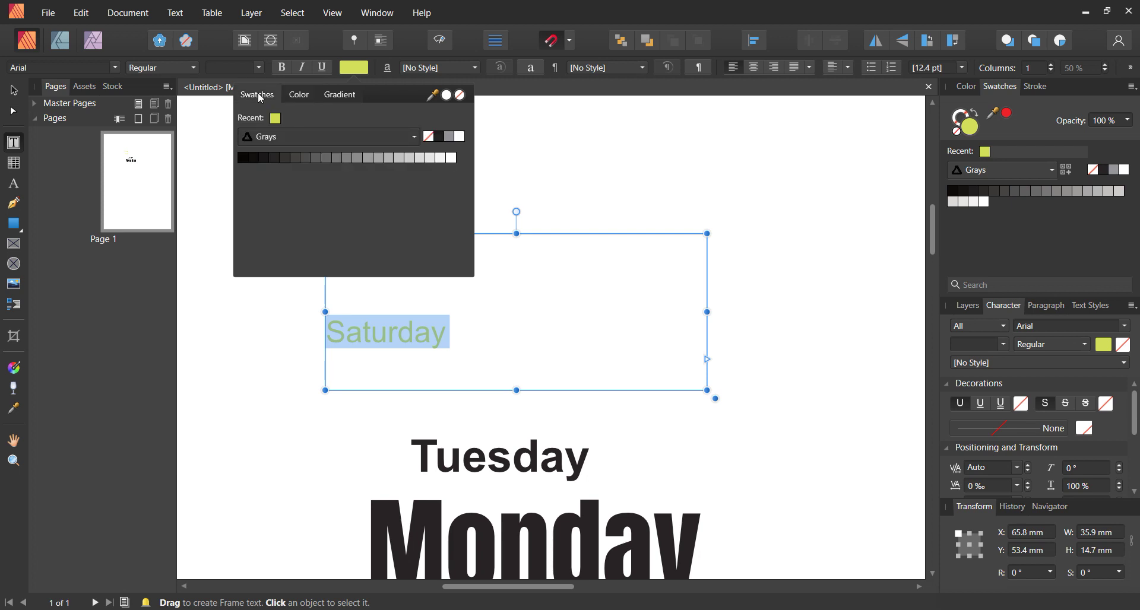
{"action": "left_click", "coordinate": [301, 137]}
{"action": "key", "text": "Escape"}
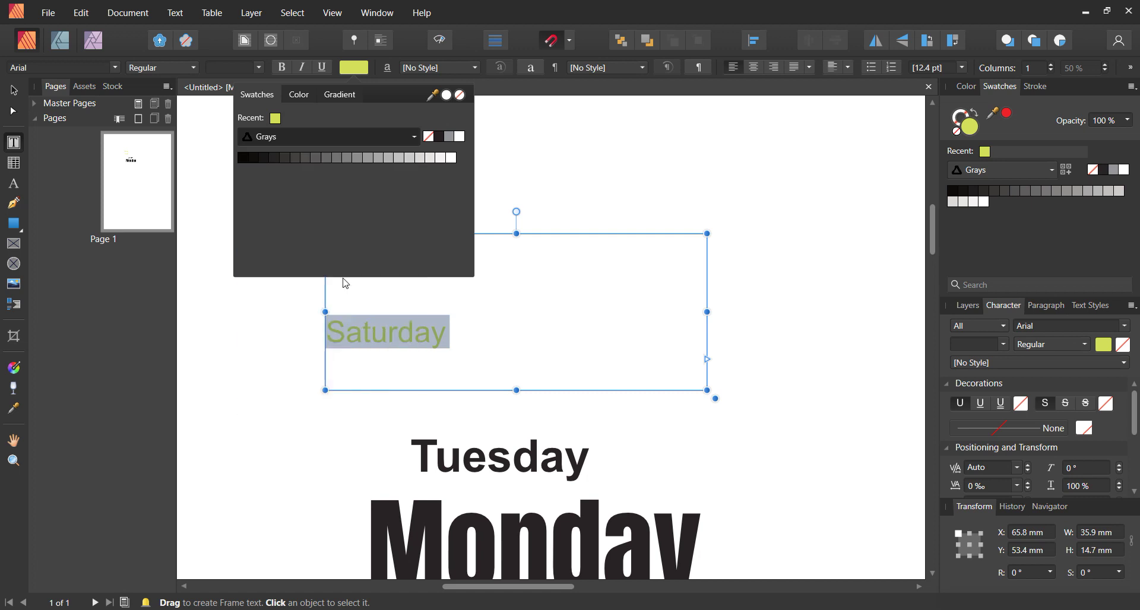
{"action": "left_click", "coordinate": [328, 180]}
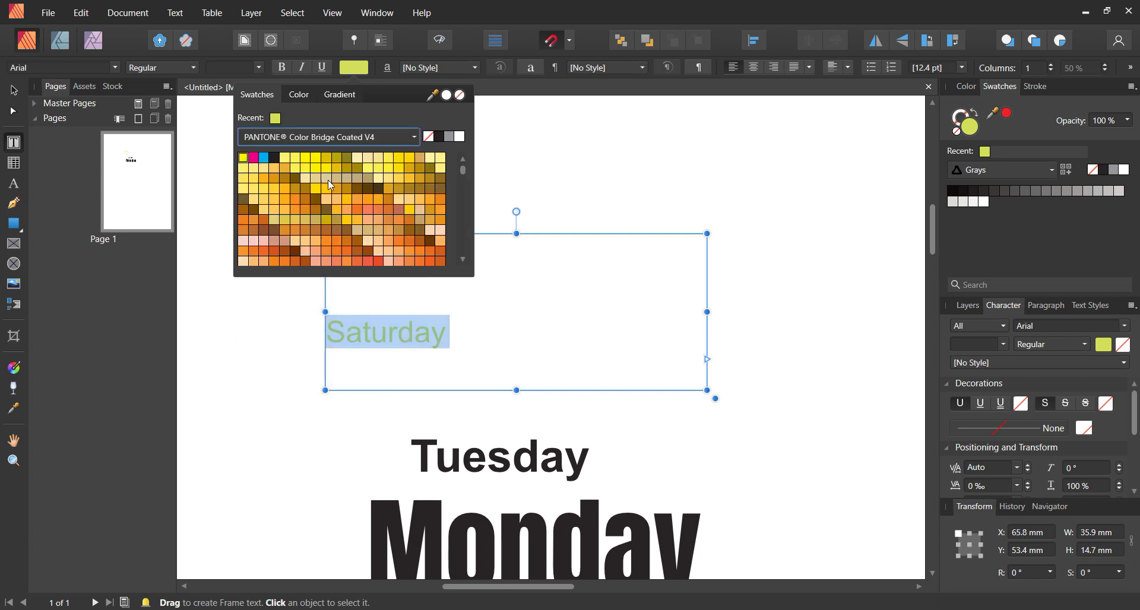
{"action": "left_click", "coordinate": [337, 94]}
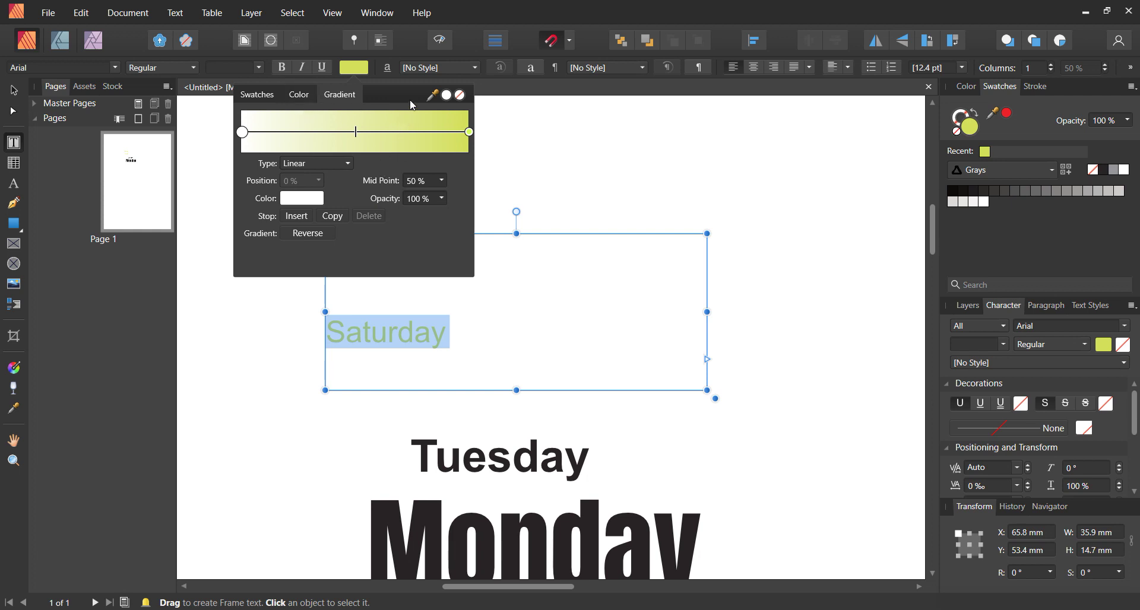
Sample the dark colour of the "Monday" text with the colour picker
{"action": "left_click_drag", "start_coordinate": [433, 94], "coordinate": [433, 522]}
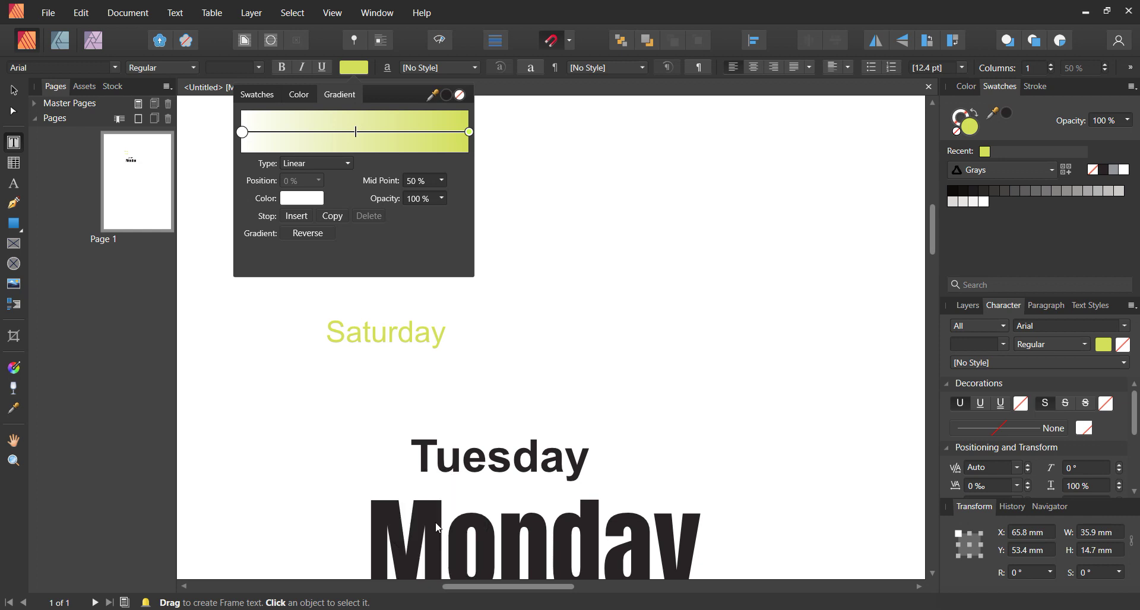
{"action": "double_click", "coordinate": [412, 338]}
{"action": "left_click", "coordinate": [252, 95]}
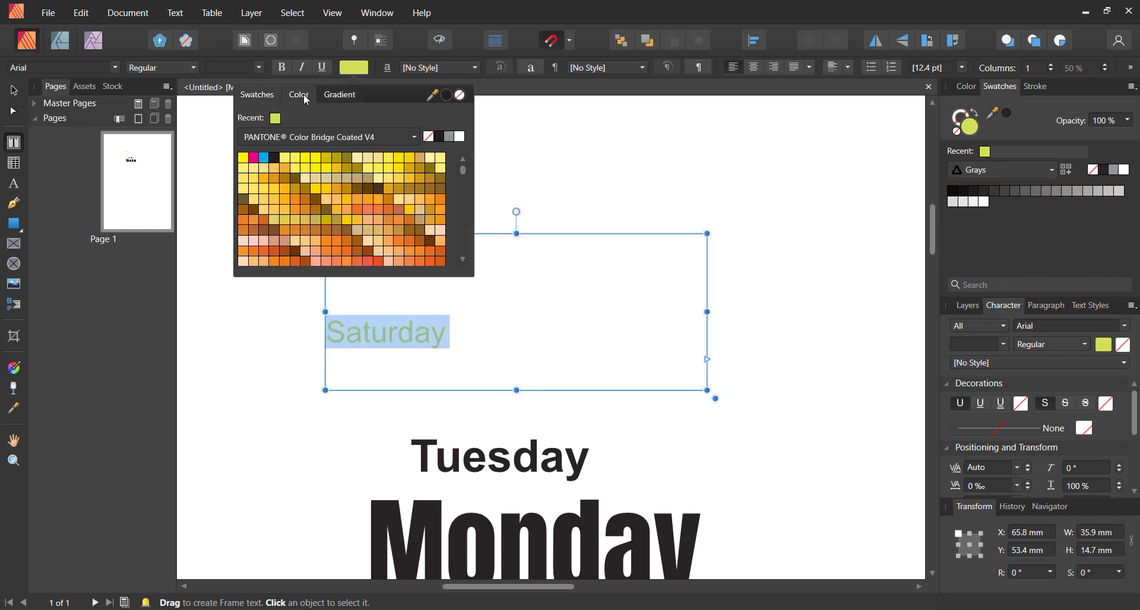
{"action": "left_click", "coordinate": [300, 94]}
{"action": "left_click_drag", "start_coordinate": [432, 95], "coordinate": [429, 526]}
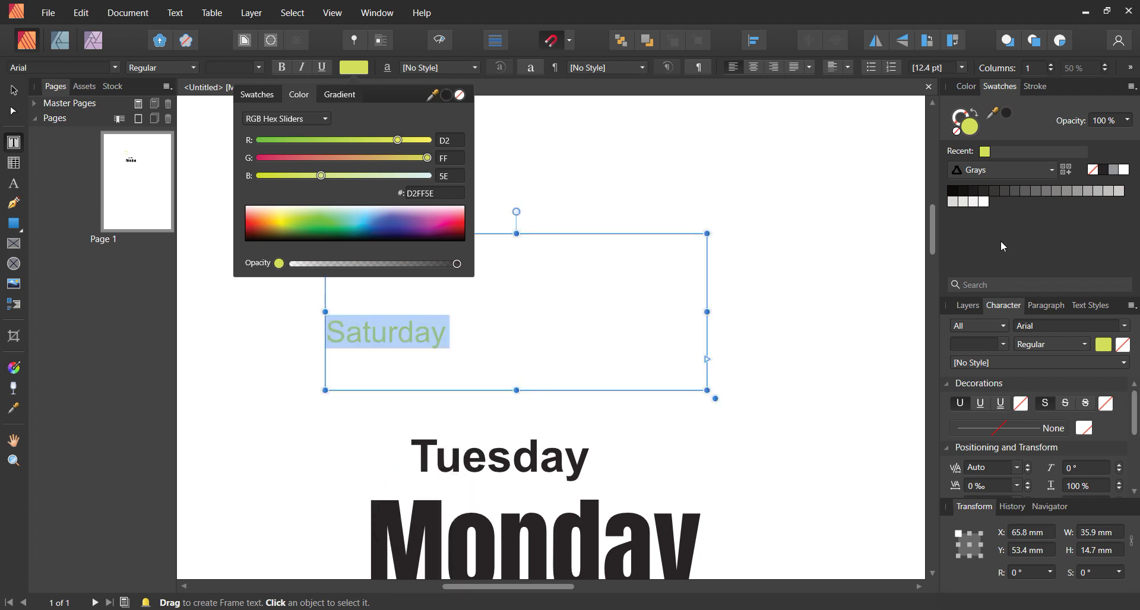
{"action": "left_click", "coordinate": [1008, 114]}
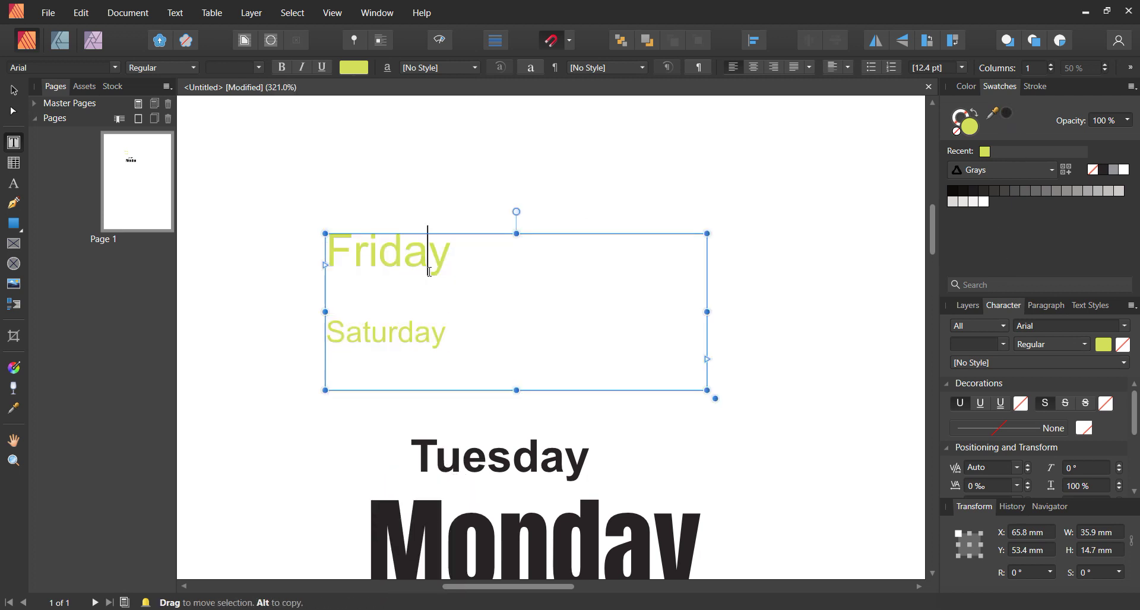
Select all the text in the frame, view its fill colour options and return to the Move Tool
{"action": "key", "text": "ctrl+a"}
{"action": "left_click", "coordinate": [353, 67]}
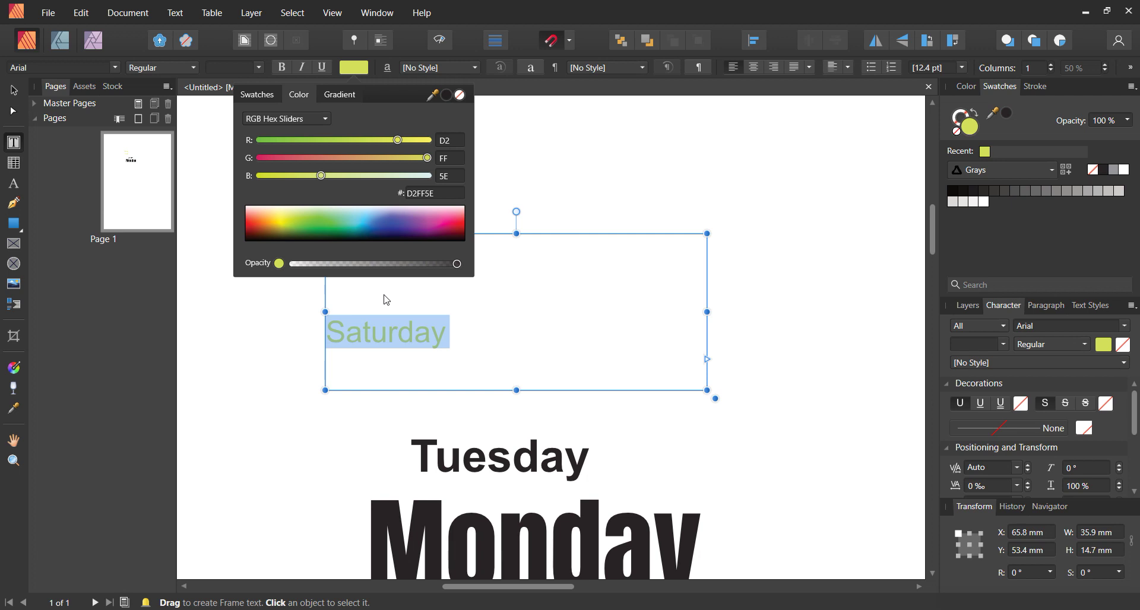
{"action": "left_click", "coordinate": [15, 94]}
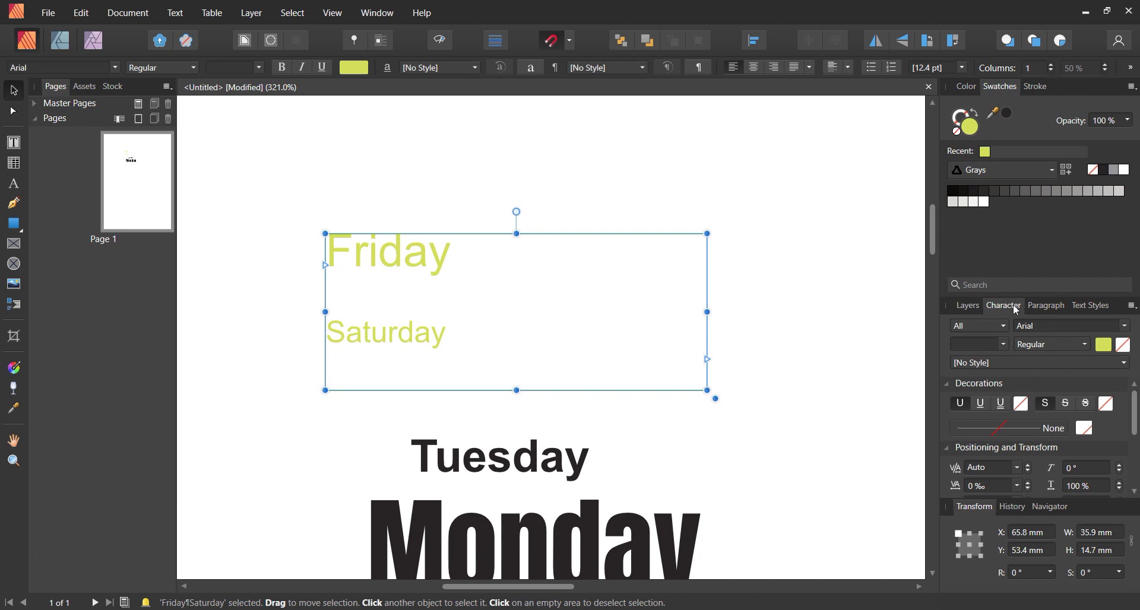
Examine the layer list and the character settings, including the background colour, of the "Friday" and "Saturday" frame
{"action": "left_click", "coordinate": [965, 305]}
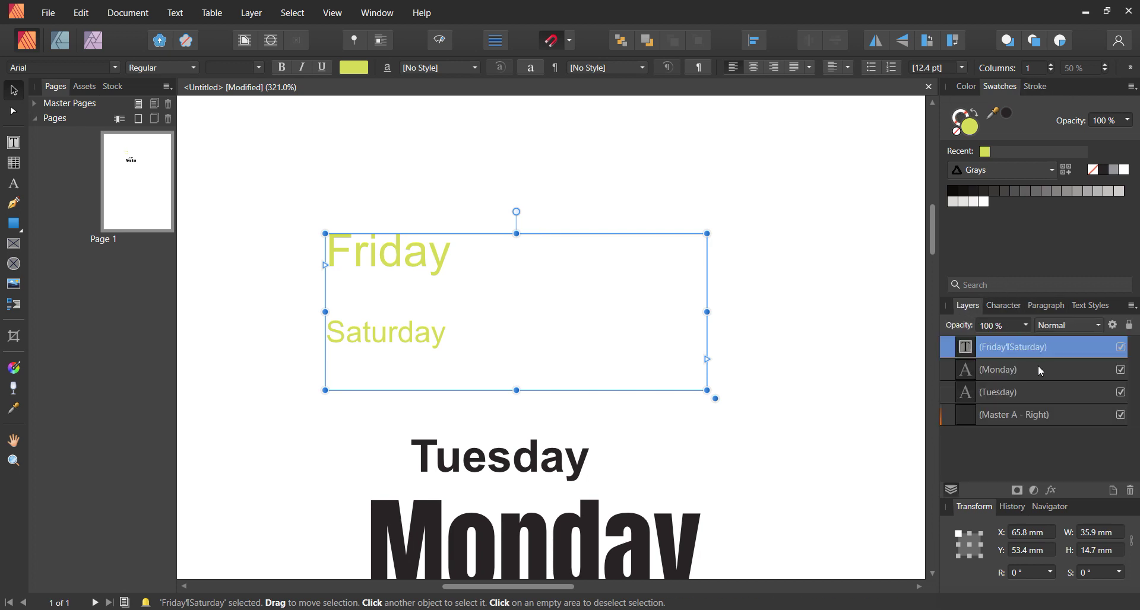
{"action": "left_click", "coordinate": [1006, 306]}
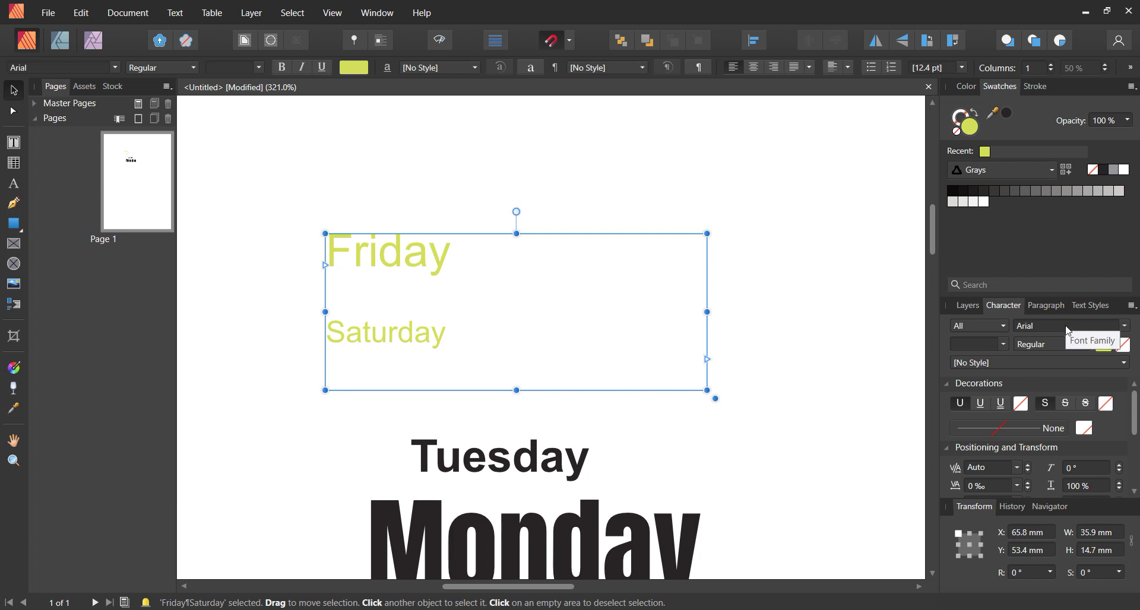
{"action": "left_click", "coordinate": [1123, 345]}
{"action": "left_click", "coordinate": [1123, 347]}
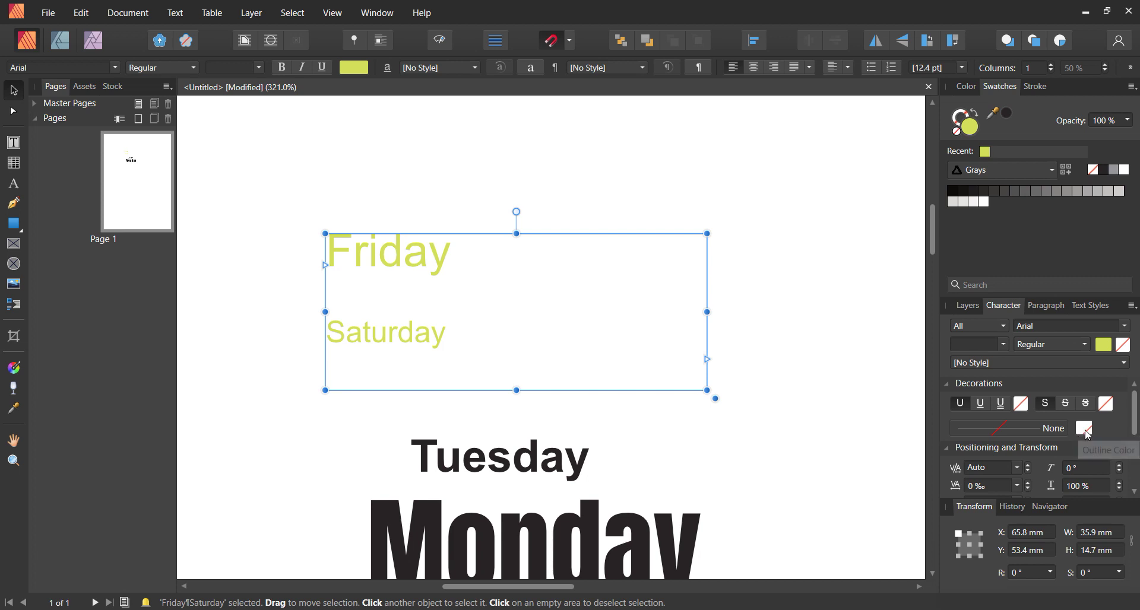
Give the "Friday" and "Saturday" text a pinkish-red outline colour from the Colors palette
{"action": "scroll", "coordinate": [326, 270], "scroll_direction": "up", "scroll_amount": 3}
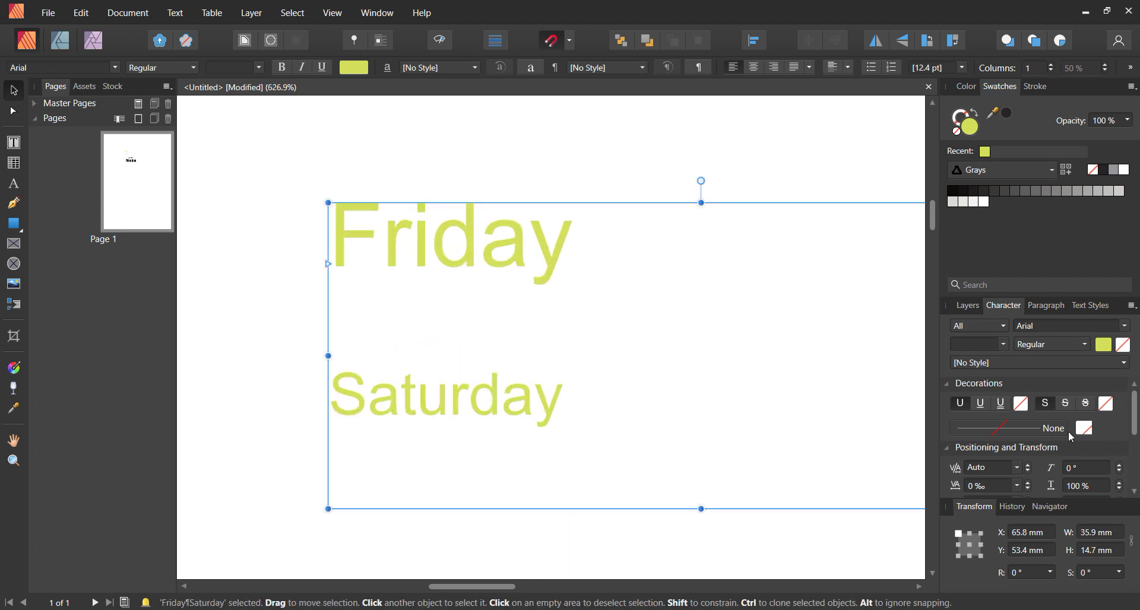
{"action": "left_click", "coordinate": [1084, 429]}
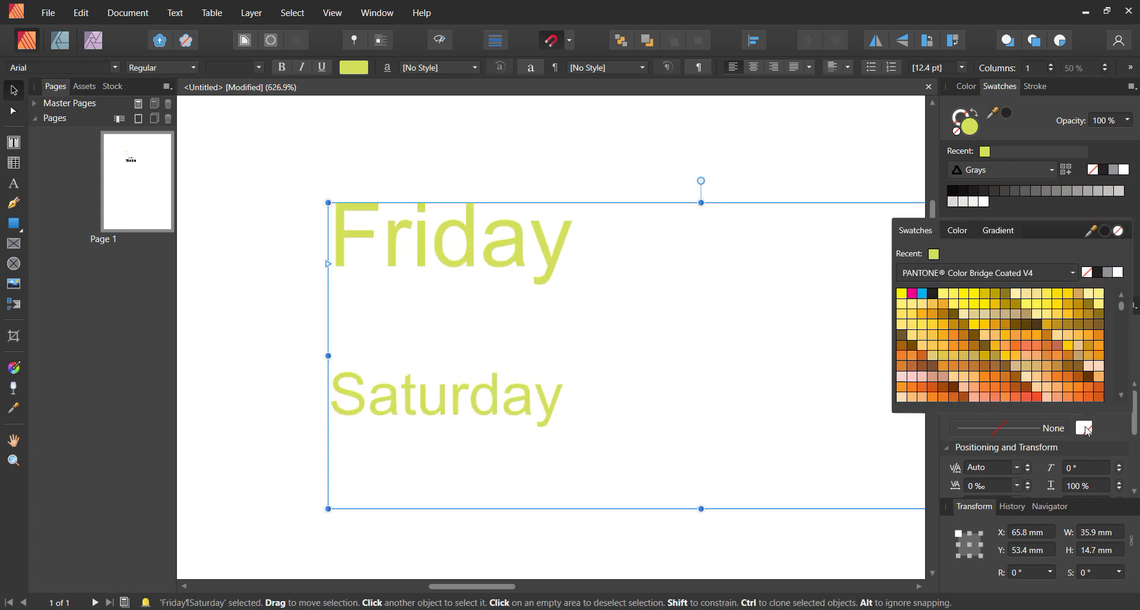
{"action": "left_click", "coordinate": [1017, 277]}
{"action": "left_click", "coordinate": [927, 309]}
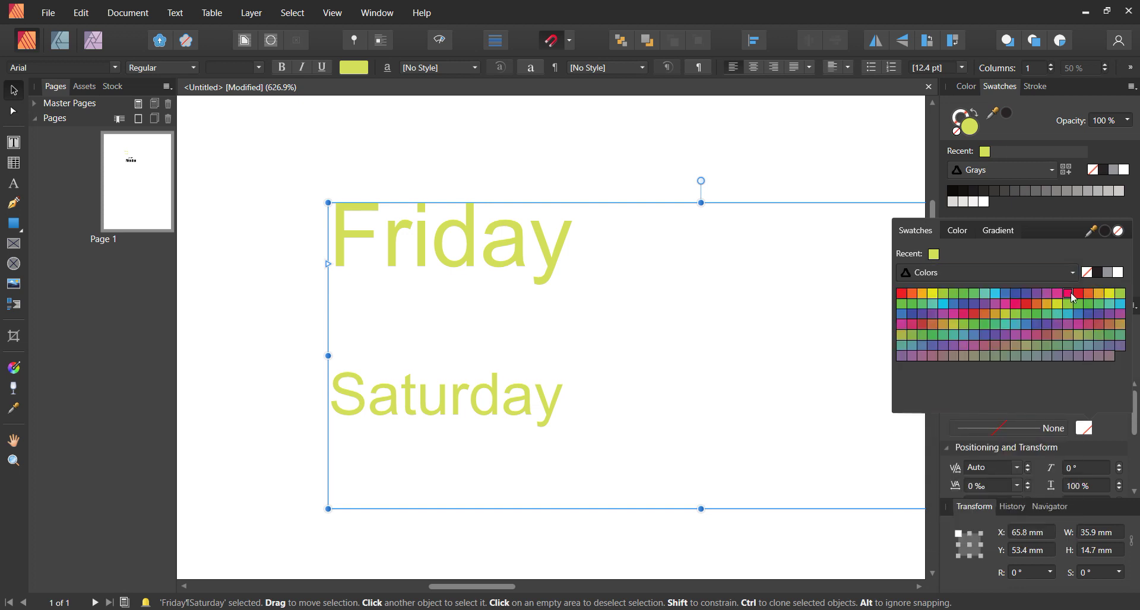
{"action": "left_click", "coordinate": [1069, 295]}
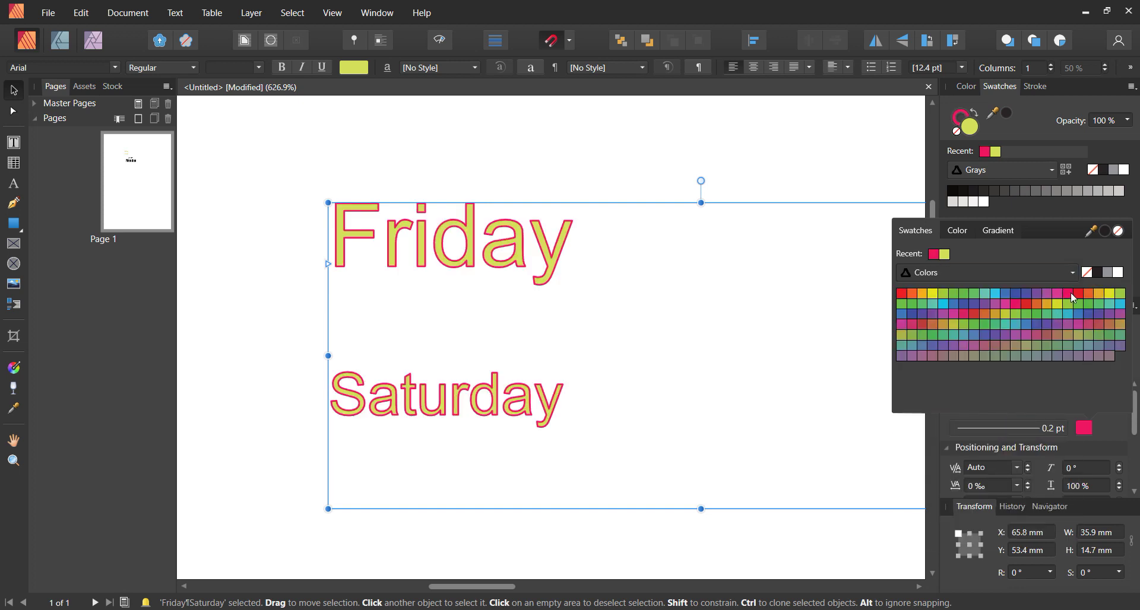
Try outline widths of 2 pt, 0.5 pt and 0.1 pt on the "Friday" and "Saturday" text
{"action": "left_click", "coordinate": [1049, 428]}
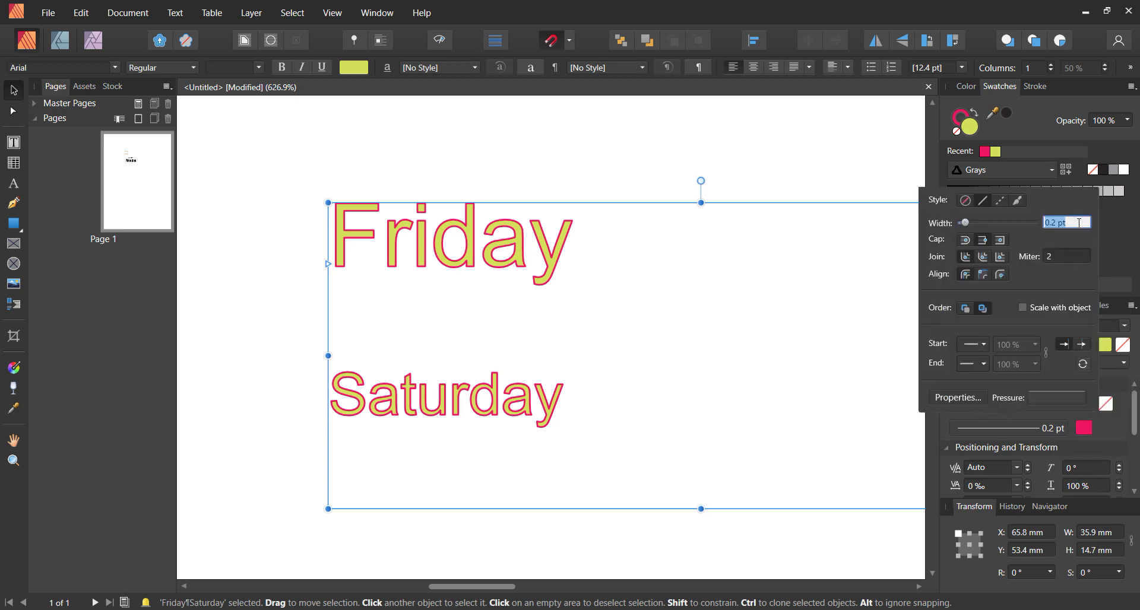
{"action": "type", "text": "2"}
{"action": "key", "text": "Return"}
{"action": "type", "text": "0.5"}
{"action": "key", "text": "Return"}
{"action": "type", "text": "0.1"}
{"action": "key", "text": "Return"}
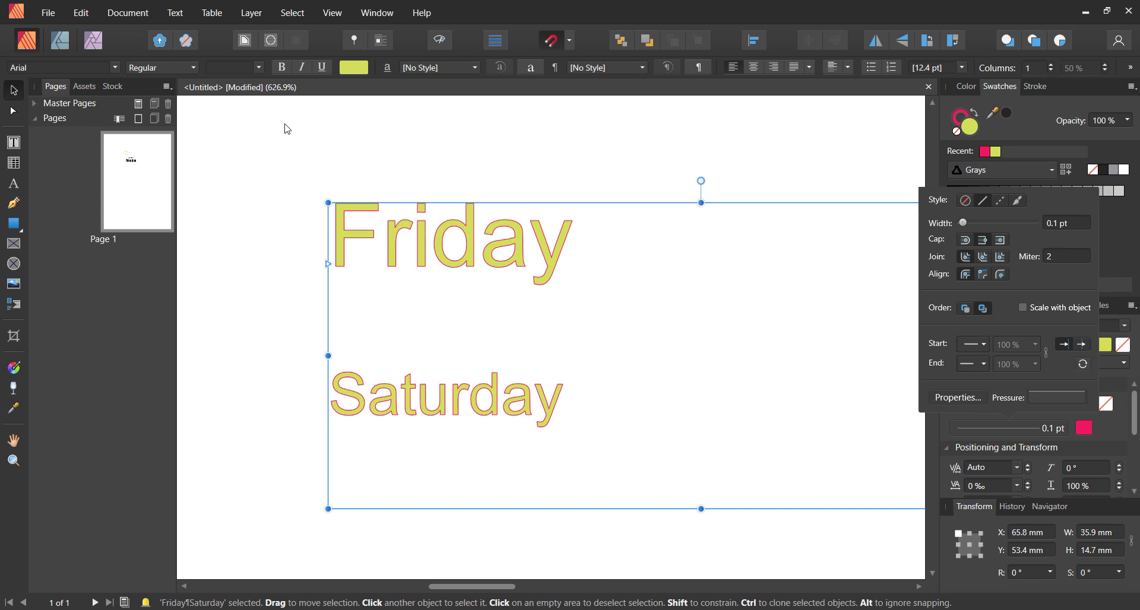
Set the "Friday" and "Saturday" text to 30 pt and its outline width to about 0.4 pt
{"action": "left_click", "coordinate": [222, 66]}
{"action": "type", "text": "30"}
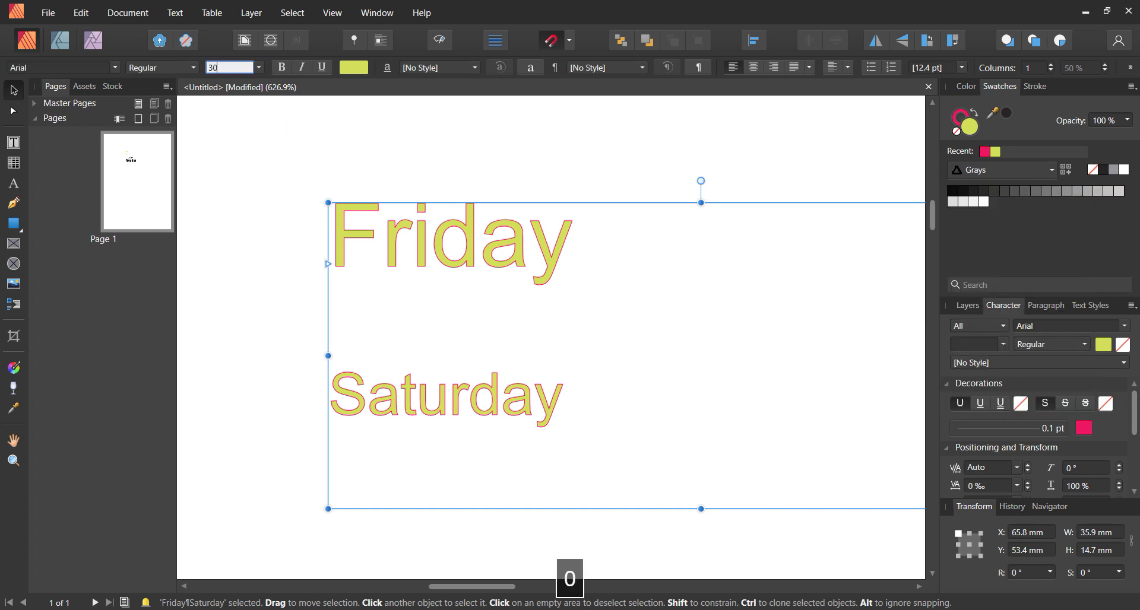
{"action": "key", "text": "Return"}
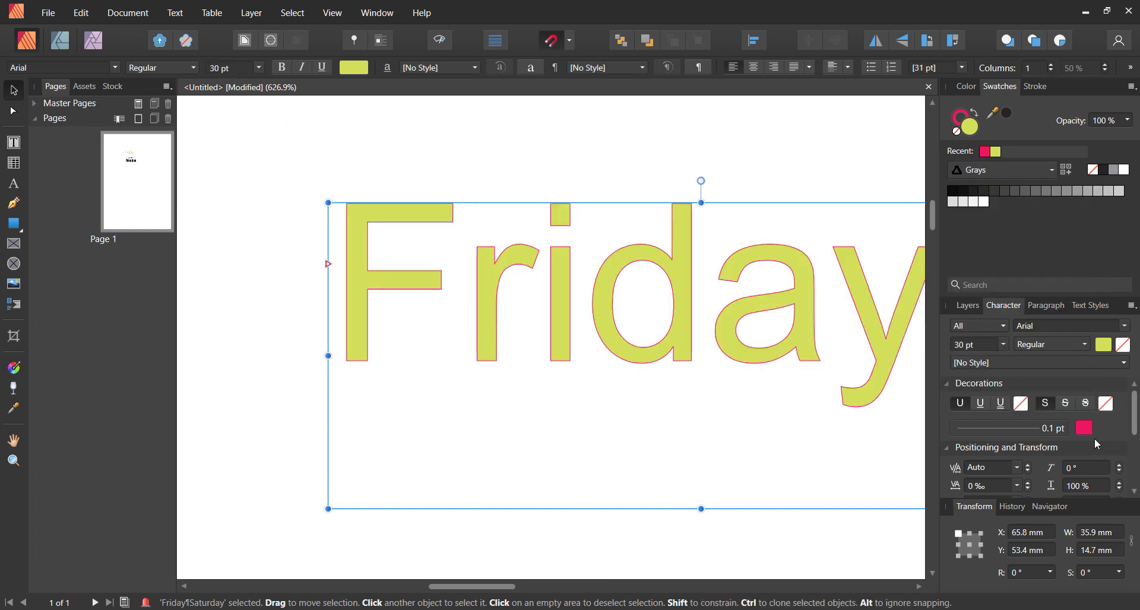
{"action": "left_click", "coordinate": [1061, 428]}
{"action": "mouse_move", "coordinate": [963, 223]}
{"action": "left_mouse_down"}
{"action": "mouse_move", "coordinate": [982, 226]}
{"action": "mouse_move", "coordinate": [968, 226]}
{"action": "left_mouse_up"}
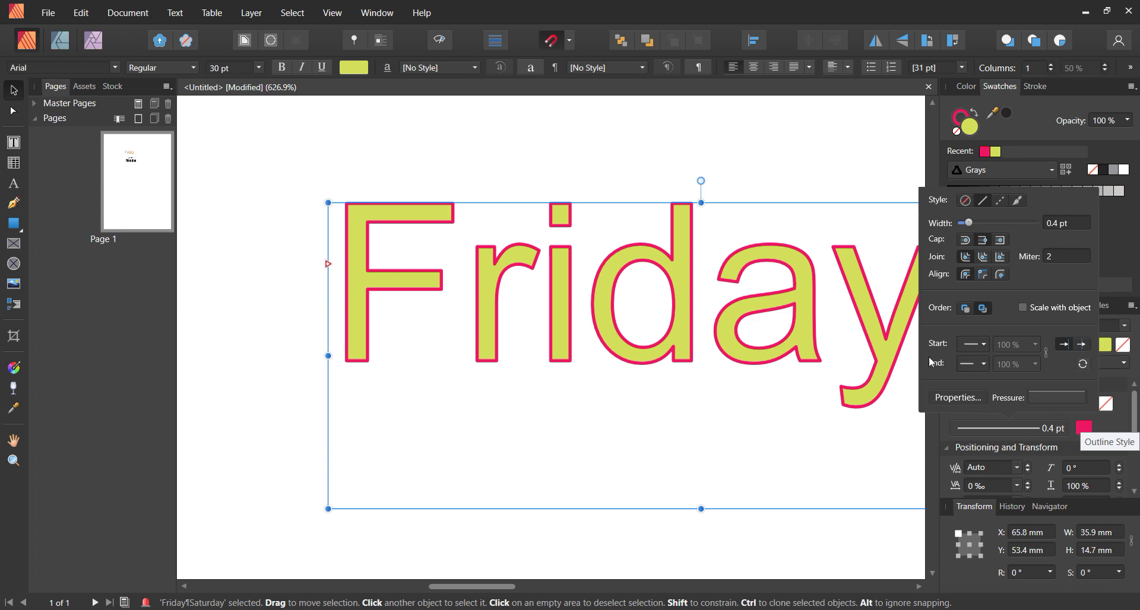
Change the fill colour of the frame text to light pink (#FFB3FA) from the colour spectrum
{"action": "left_click", "coordinate": [353, 67]}
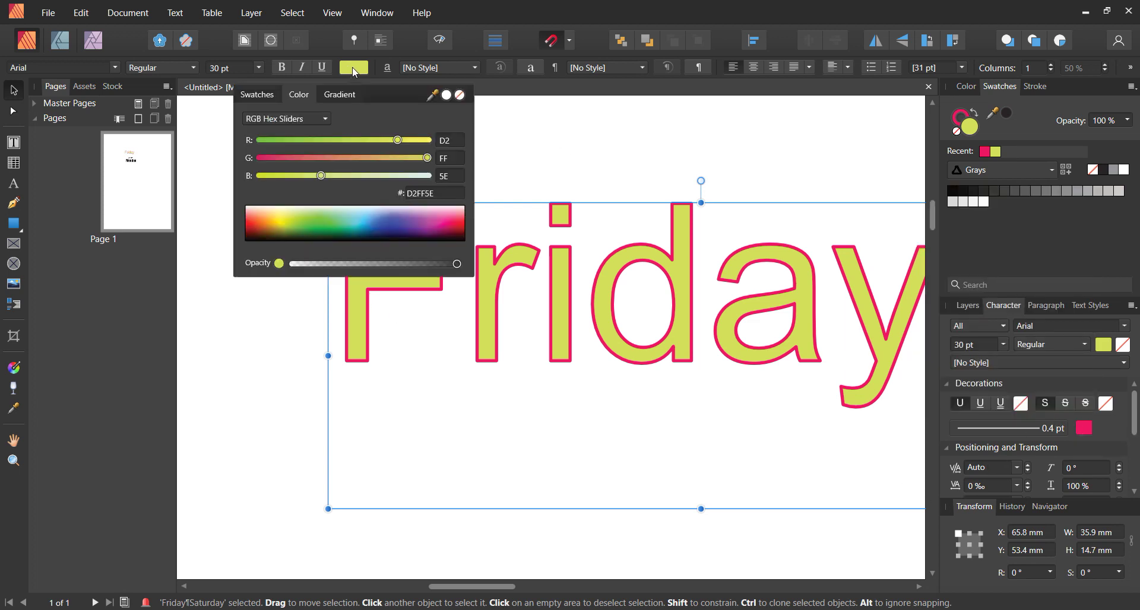
{"action": "left_click", "coordinate": [432, 216]}
{"action": "left_click", "coordinate": [430, 212]}
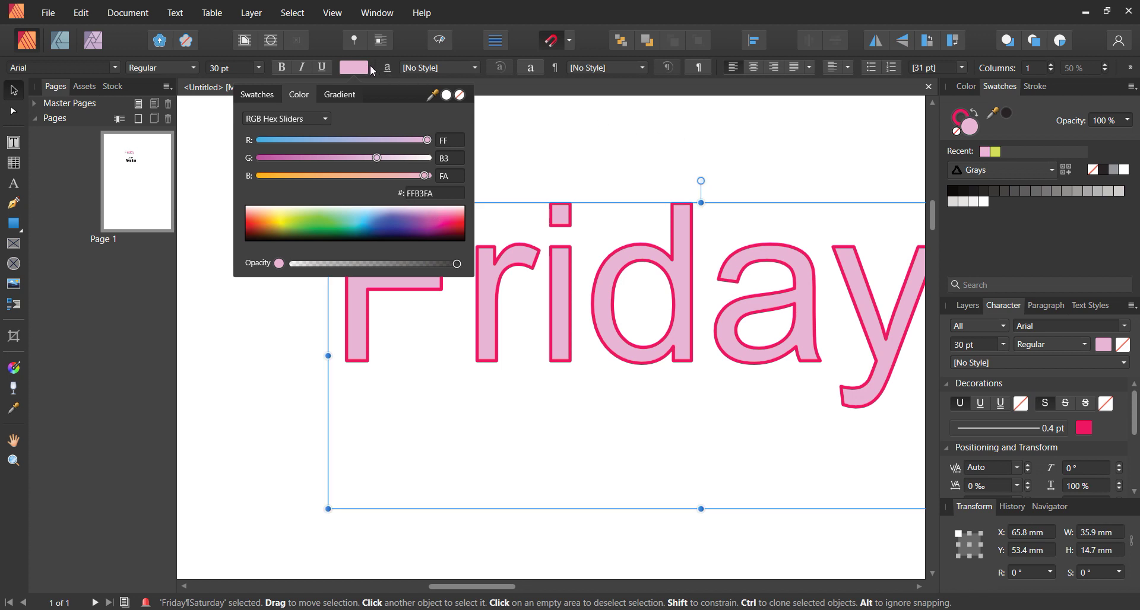
Apply a single strikethrough and a single underline to the frame text and view their colour options
{"action": "left_click", "coordinate": [1065, 406]}
{"action": "left_click", "coordinate": [983, 404]}
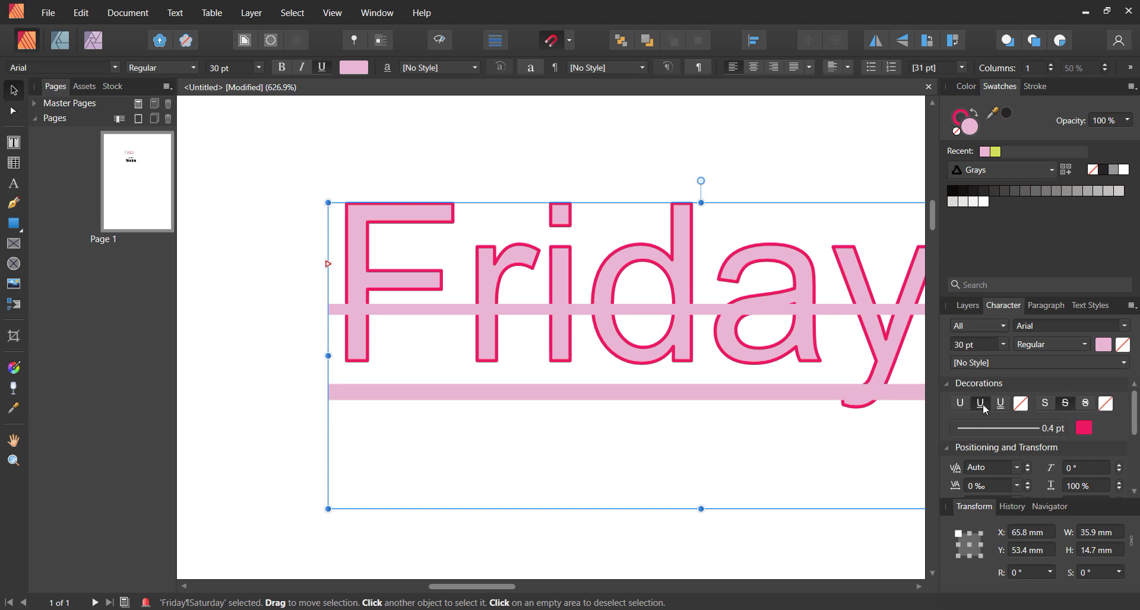
{"action": "left_click", "coordinate": [1105, 405]}
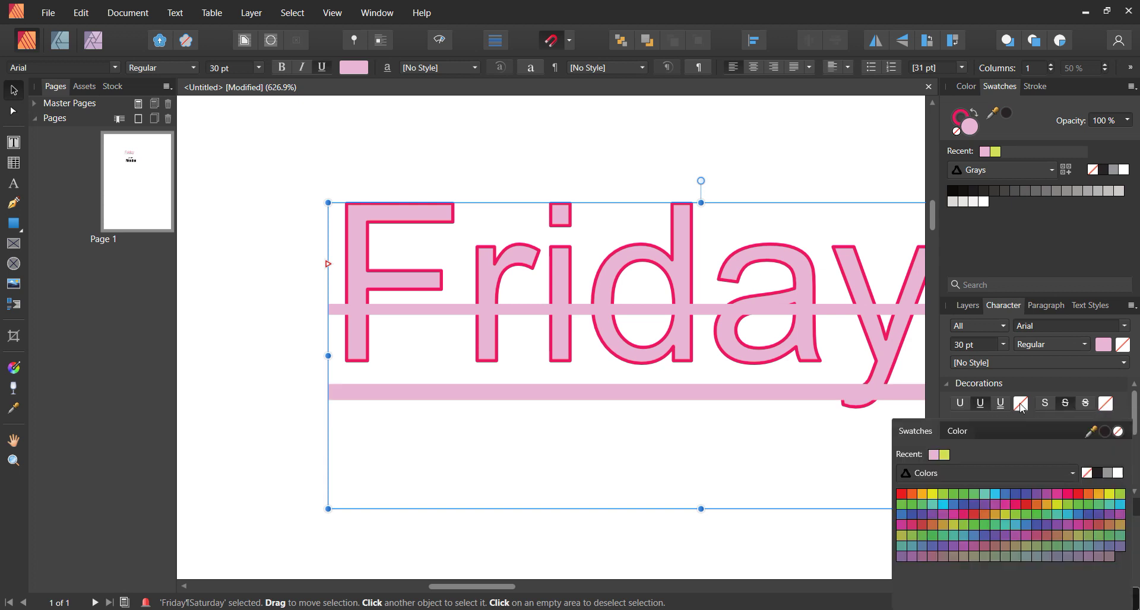
{"action": "left_click", "coordinate": [1020, 403]}
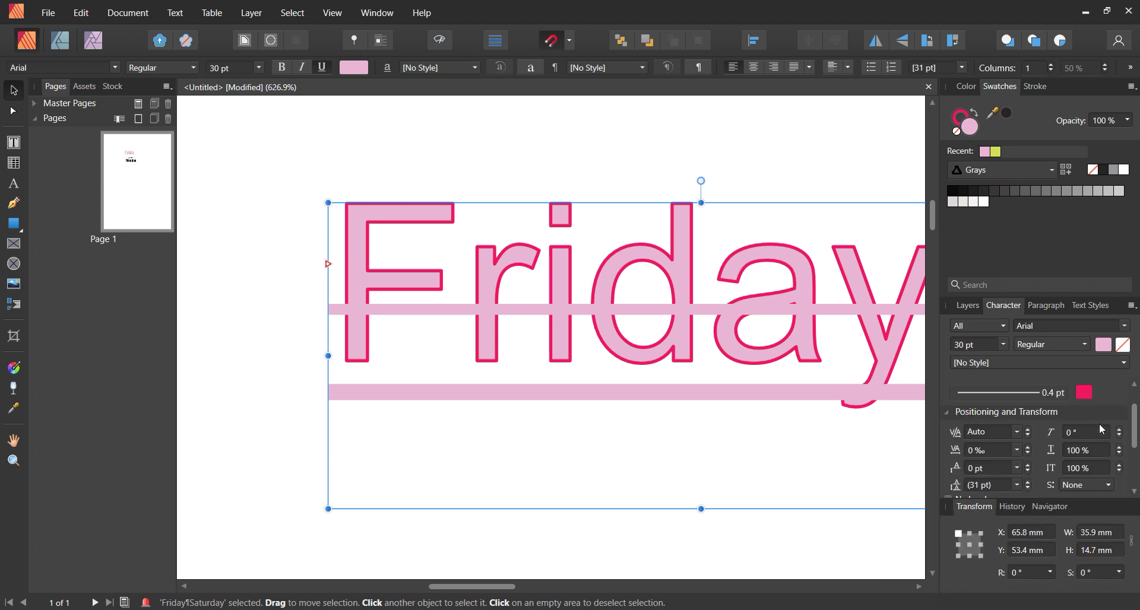
Remove the strikethrough and the underline from the frame text
{"action": "left_click", "coordinate": [1047, 406]}
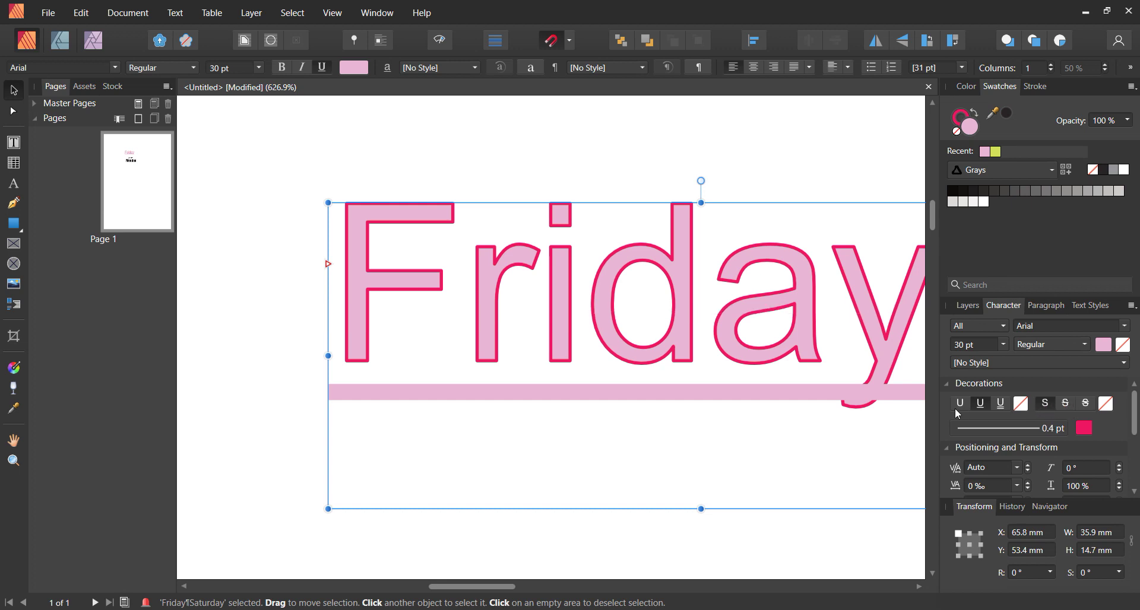
{"action": "left_click", "coordinate": [958, 406]}
{"action": "left_click_drag", "start_coordinate": [446, 584], "coordinate": [459, 586]}
Try a shear of -6° on the frame text and reset the shear to 0°
{"action": "scroll", "coordinate": [1080, 433], "scroll_direction": "down", "scroll_amount": 3}
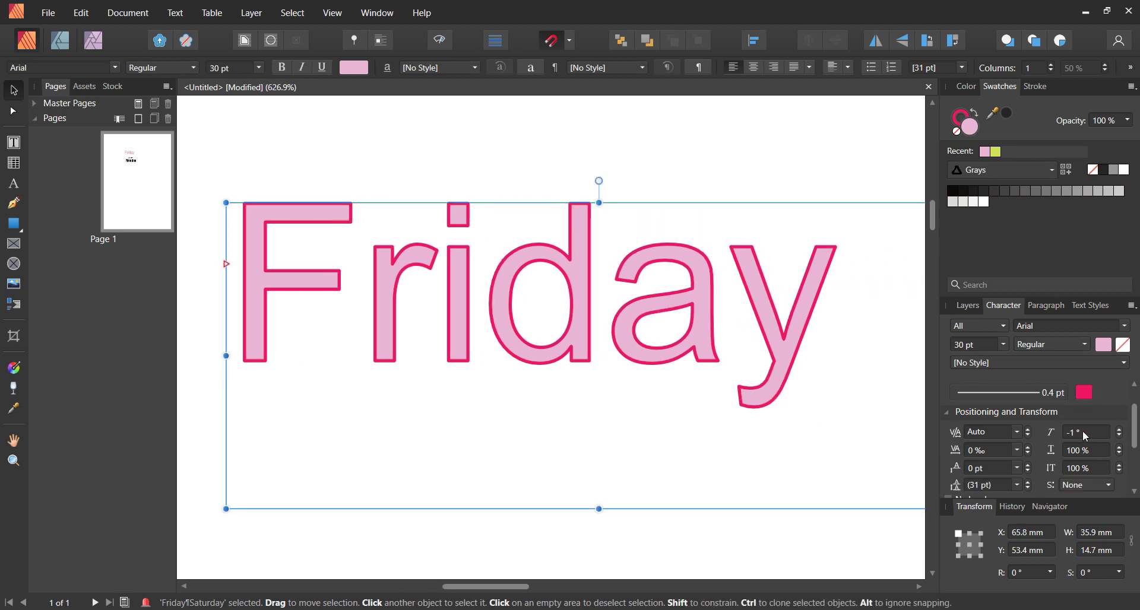
{"action": "scroll", "coordinate": [1084, 437], "scroll_direction": "down", "scroll_amount": 1}
{"action": "scroll", "coordinate": [1087, 441], "scroll_direction": "down", "scroll_amount": 4}
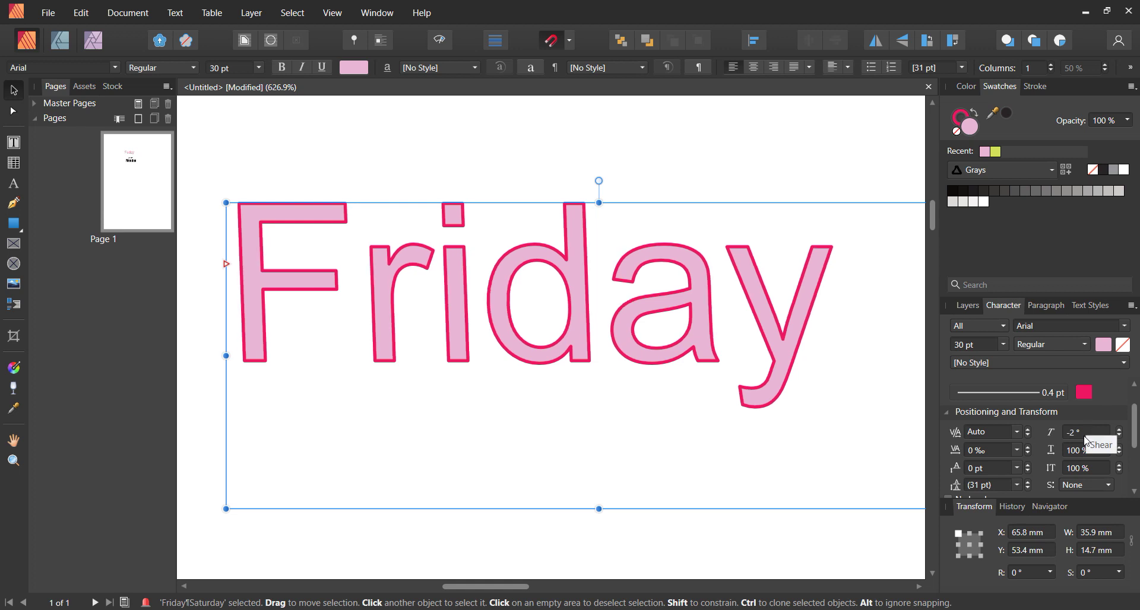
{"action": "left_click", "coordinate": [1085, 435]}
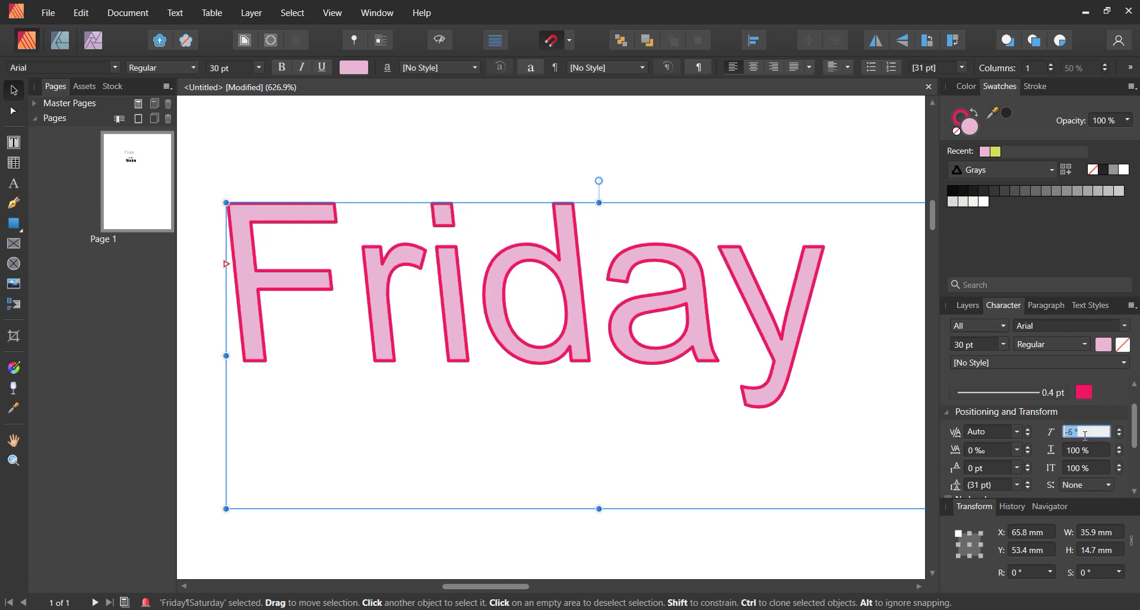
{"action": "type", "text": "0"}
{"action": "key", "text": "Return"}
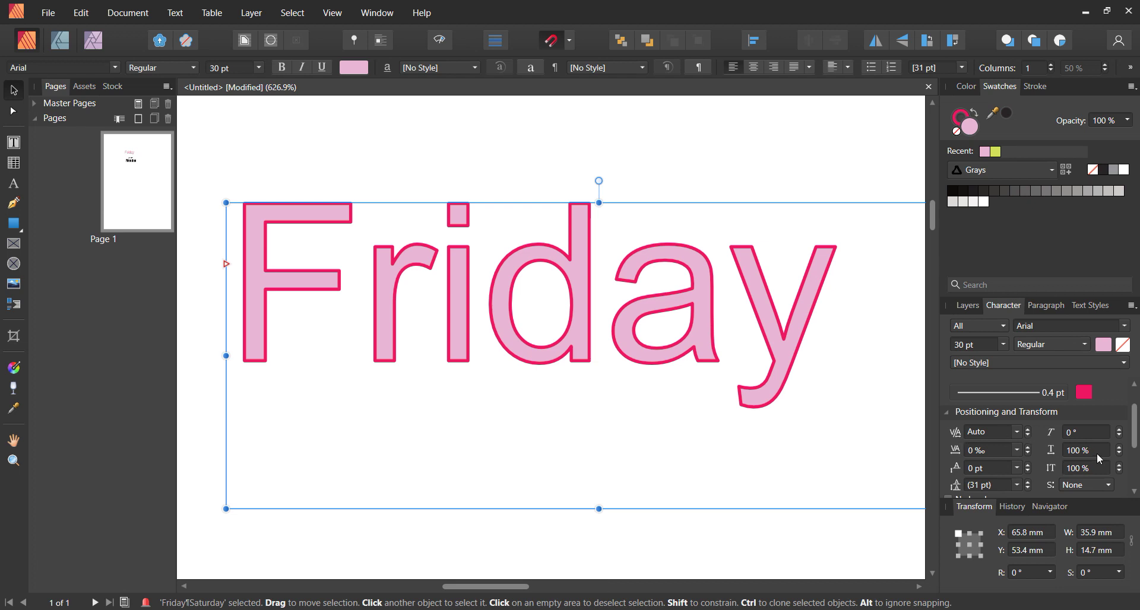
Try stretching the frame text to a horizontal scale of 200 %
{"action": "left_click", "coordinate": [1094, 449]}
{"action": "type", "text": "200"}
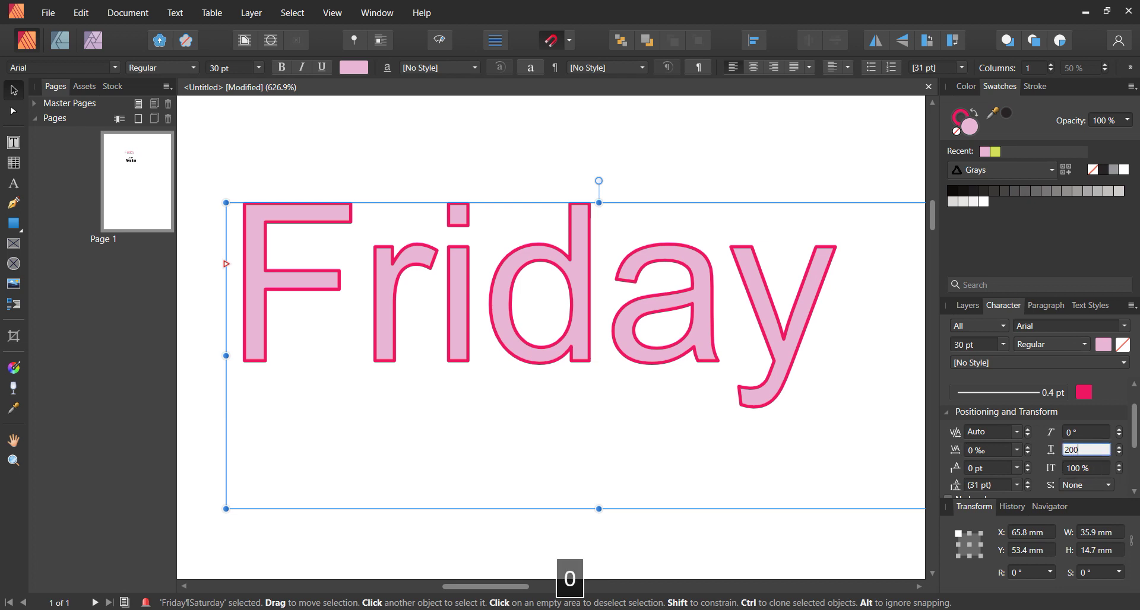
{"action": "key", "text": "Return"}
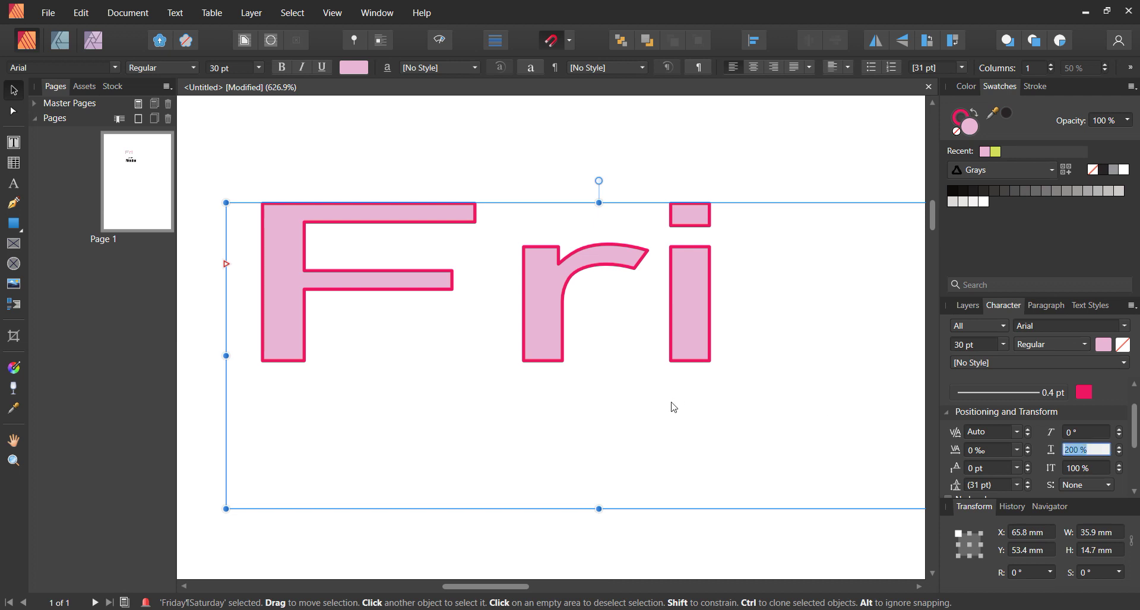
Widen the "Friday" and "Saturday" text frame to about 41.5 mm and move it up and left on the page
{"action": "scroll", "coordinate": [671, 407], "scroll_direction": "down", "scroll_amount": 2}
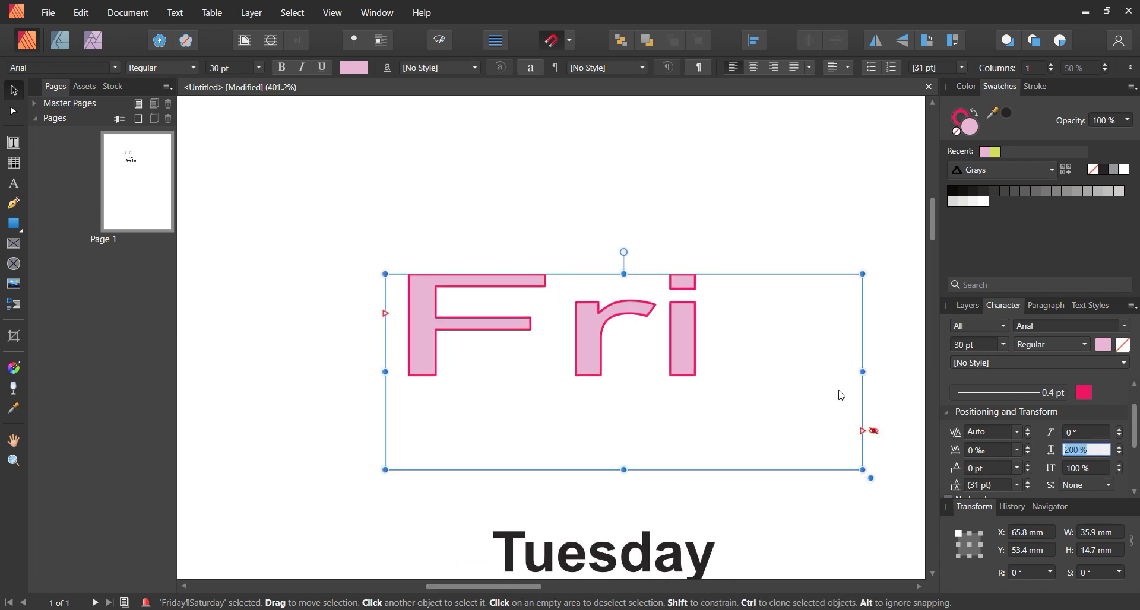
{"action": "double_click", "coordinate": [863, 372]}
{"action": "left_click_drag", "start_coordinate": [663, 310], "coordinate": [401, 237]}
Try horizontal scales of 50 % and 0 % on the frame text and restore the scale to 100 %
{"action": "left_click", "coordinate": [1087, 449]}
{"action": "type", "text": "50"}
{"action": "key", "text": "Return"}
{"action": "left_click_drag", "start_coordinate": [377, 287], "coordinate": [616, 321]}
{"action": "left_click", "coordinate": [1082, 450]}
{"action": "type", "text": "0"}
{"action": "key", "text": "Return"}
{"action": "type", "text": "100"}
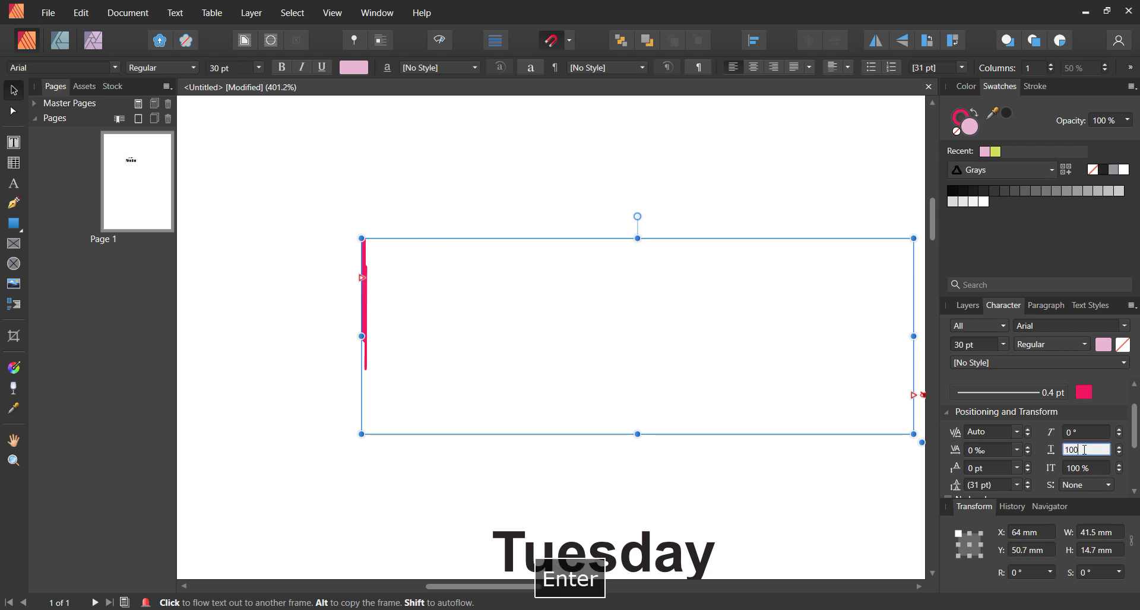
{"action": "key", "text": "Return"}
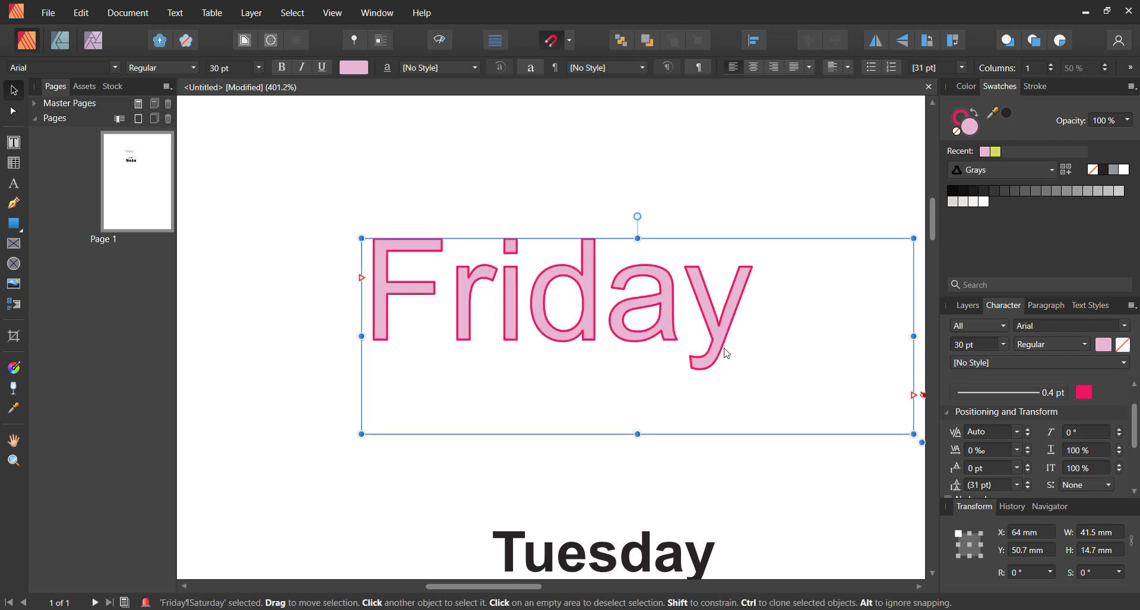
Move the text frame higher on the page and enlarge it to about 47.7 × 28.9 mm
{"action": "left_click_drag", "start_coordinate": [684, 293], "coordinate": [651, 189]}
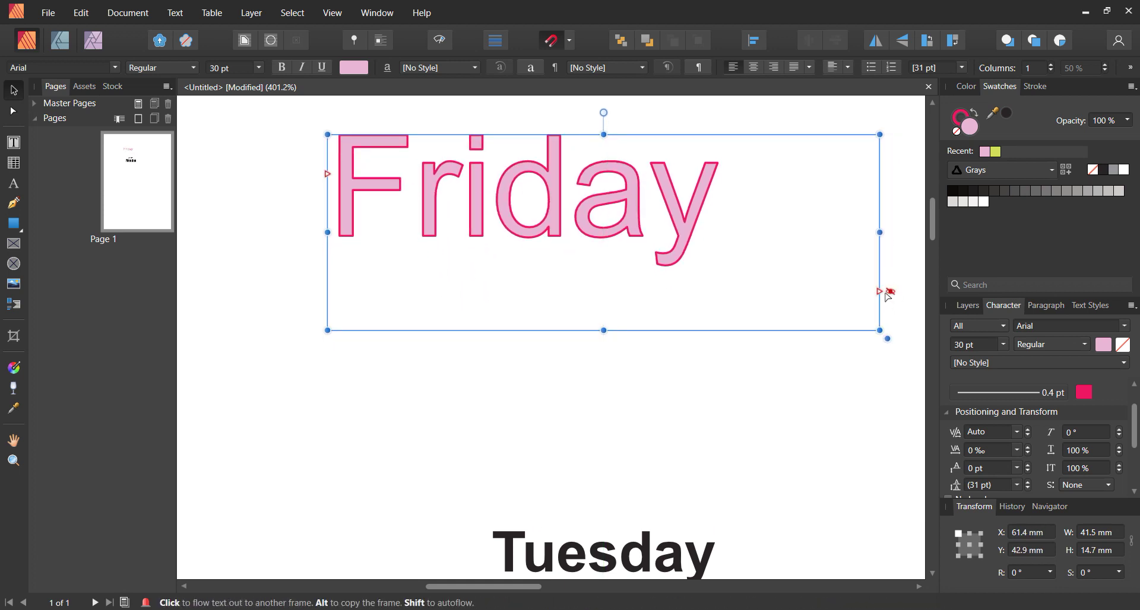
{"action": "left_click_drag", "start_coordinate": [606, 330], "coordinate": [603, 519]}
{"action": "left_click_drag", "start_coordinate": [328, 327], "coordinate": [246, 327]}
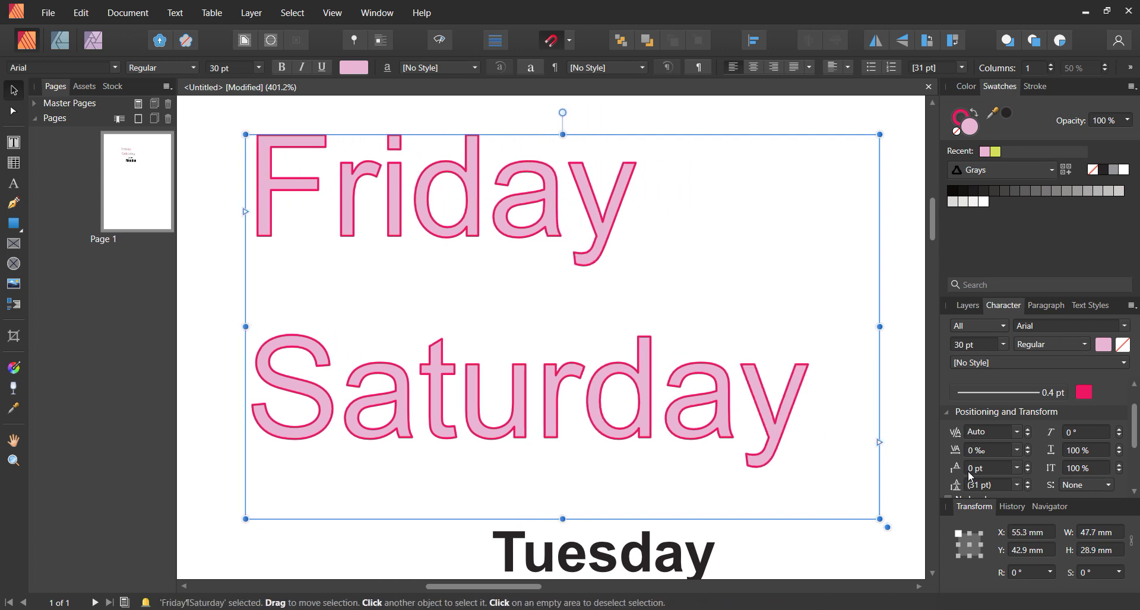
Reduce the leading override of the "Friday" and "Saturday" lines step by step to 18 pt
{"action": "scroll", "coordinate": [1026, 467], "scroll_direction": "down", "scroll_amount": 1}
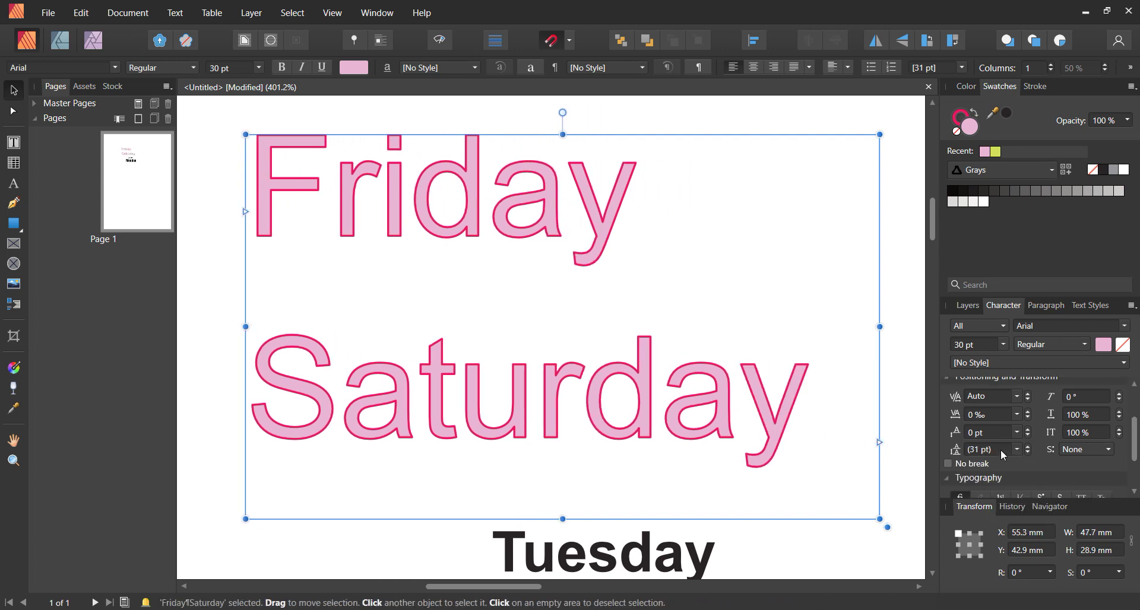
{"action": "left_click", "coordinate": [997, 450]}
{"action": "left_click", "coordinate": [1028, 454]}
{"action": "left_click", "coordinate": [1027, 454]}
{"action": "left_click", "coordinate": [1027, 454]}
{"action": "left_click", "coordinate": [1027, 454]}
{"action": "left_click", "coordinate": [1028, 454]}
{"action": "left_click", "coordinate": [1027, 454]}
{"action": "left_click", "coordinate": [1029, 454]}
{"action": "left_click", "coordinate": [1028, 453]}
{"action": "left_click", "coordinate": [1028, 454]}
{"action": "left_click", "coordinate": [1028, 454]}
{"action": "left_click", "coordinate": [1028, 453]}
{"action": "left_click", "coordinate": [1029, 453]}
{"action": "left_click", "coordinate": [1028, 454]}
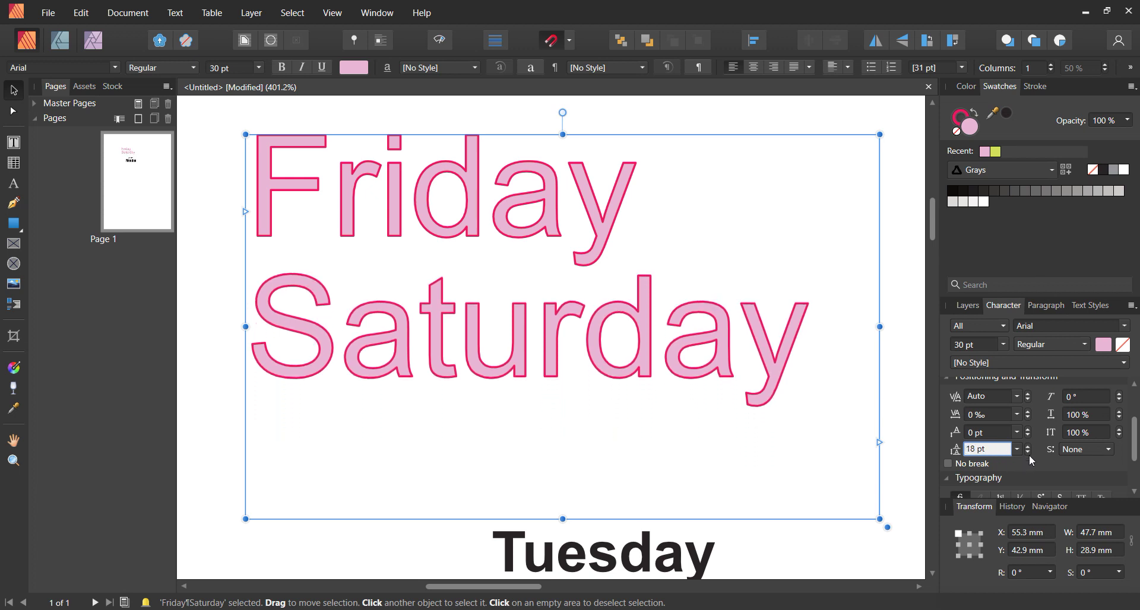
Set the leading override of the frame text to 20 pt
{"action": "left_click_drag", "start_coordinate": [986, 450], "coordinate": [946, 452]}
{"action": "type", "text": "20"}
{"action": "key", "text": "Return"}
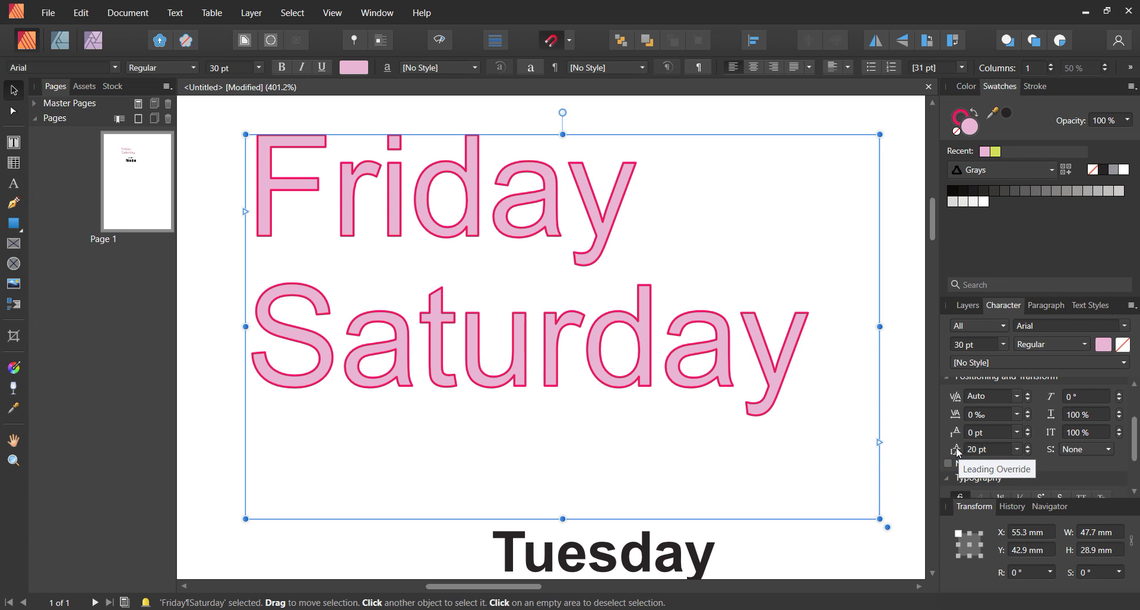
Reduce the horizontal scale of the frame text to 97 %
{"action": "scroll", "coordinate": [1050, 445], "scroll_direction": "up", "scroll_amount": 1}
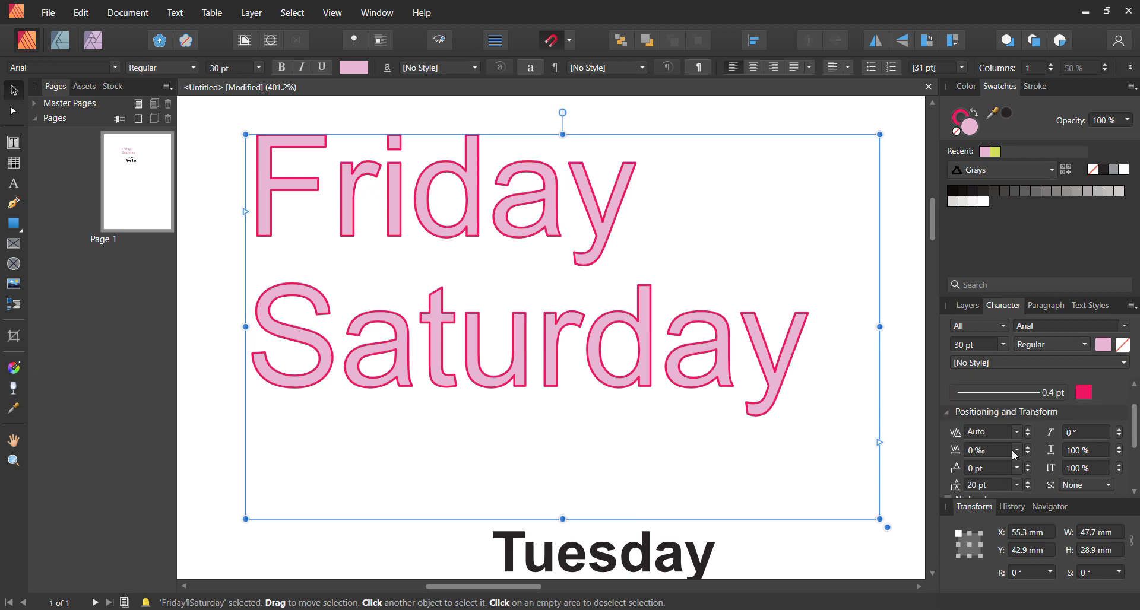
{"action": "left_click", "coordinate": [976, 449]}
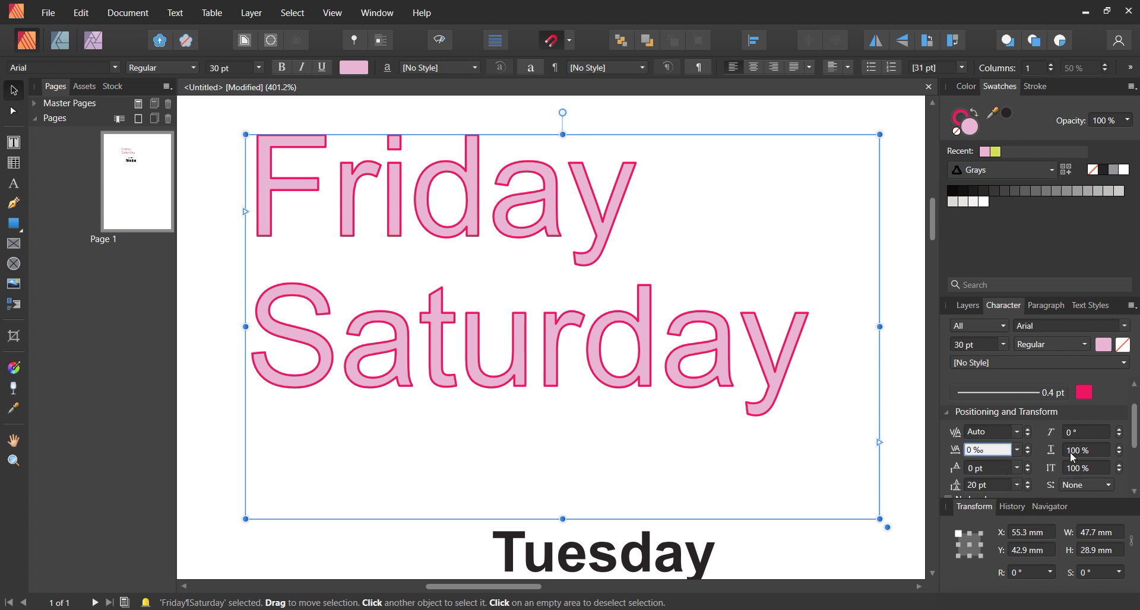
{"action": "scroll", "coordinate": [1072, 454], "scroll_direction": "down", "scroll_amount": 3}
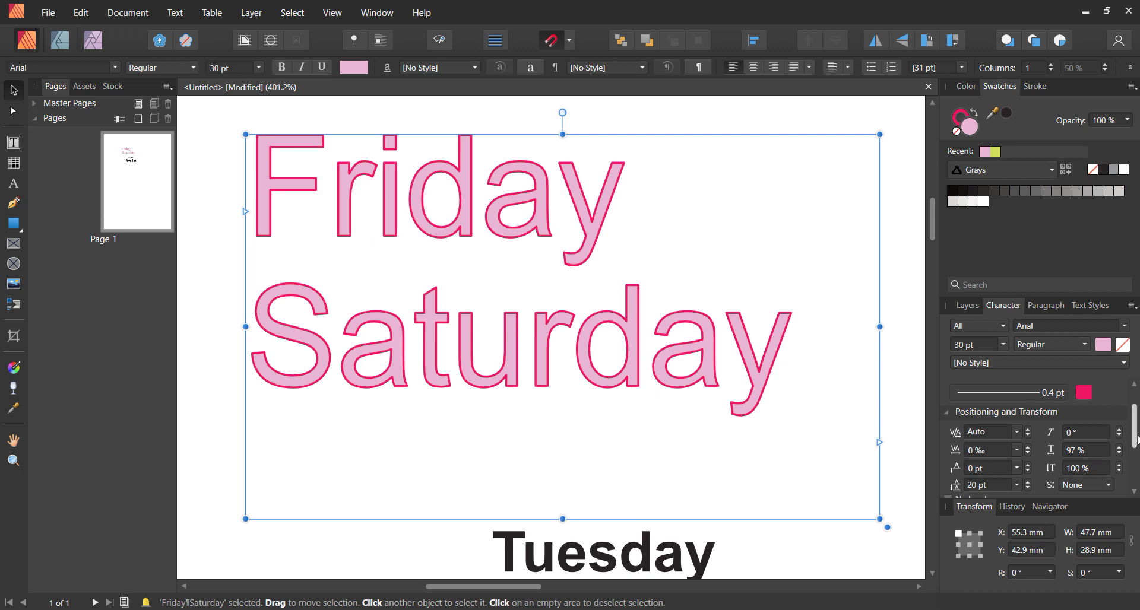
{"action": "scroll", "coordinate": [1135, 460], "scroll_direction": "down", "scroll_amount": 3}
{"action": "scroll", "coordinate": [1135, 460], "scroll_direction": "up", "scroll_amount": 1}
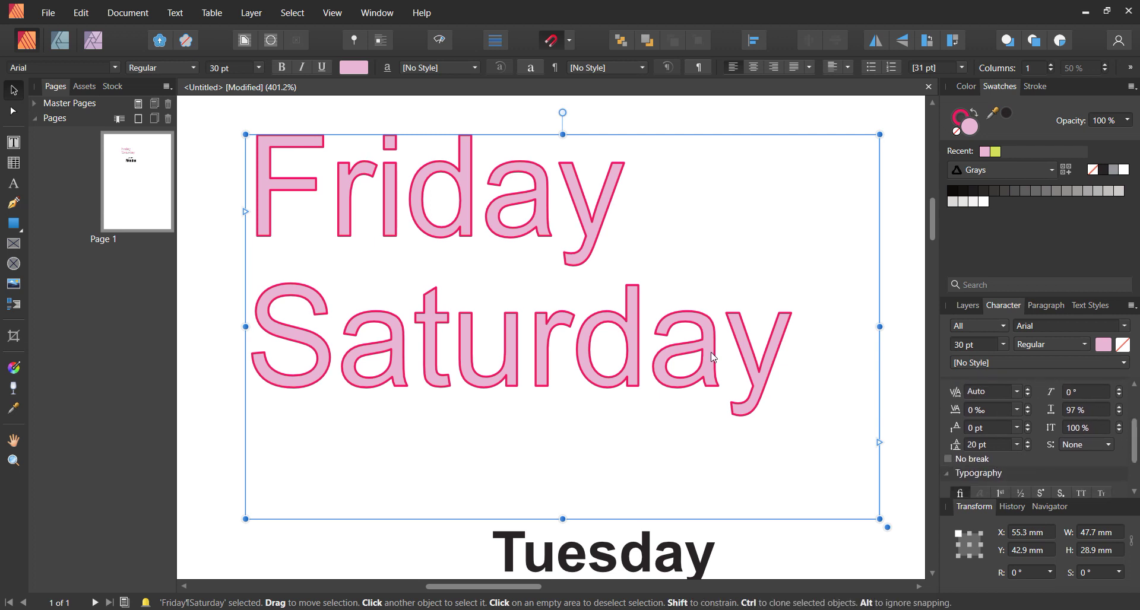
Set the font size of the "Friday" and "Saturday" text to 28 pt
{"action": "left_click", "coordinate": [245, 69]}
{"action": "type", "text": "28"}
{"action": "key", "text": "Return"}
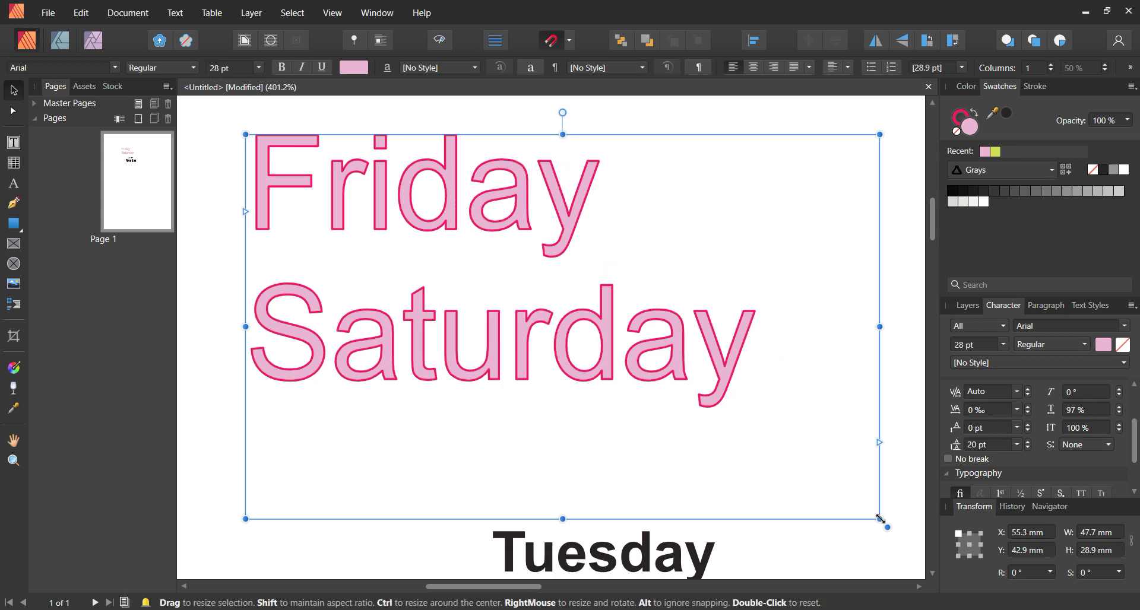
Enlarge the "Tuesday" artistic text to about 28.1 × 8.7 mm and move it clear above "Monday", overlapping the text frame's lower edge
{"action": "scroll", "coordinate": [687, 346], "scroll_direction": "down", "scroll_amount": 1}
{"action": "left_click", "coordinate": [709, 512]}
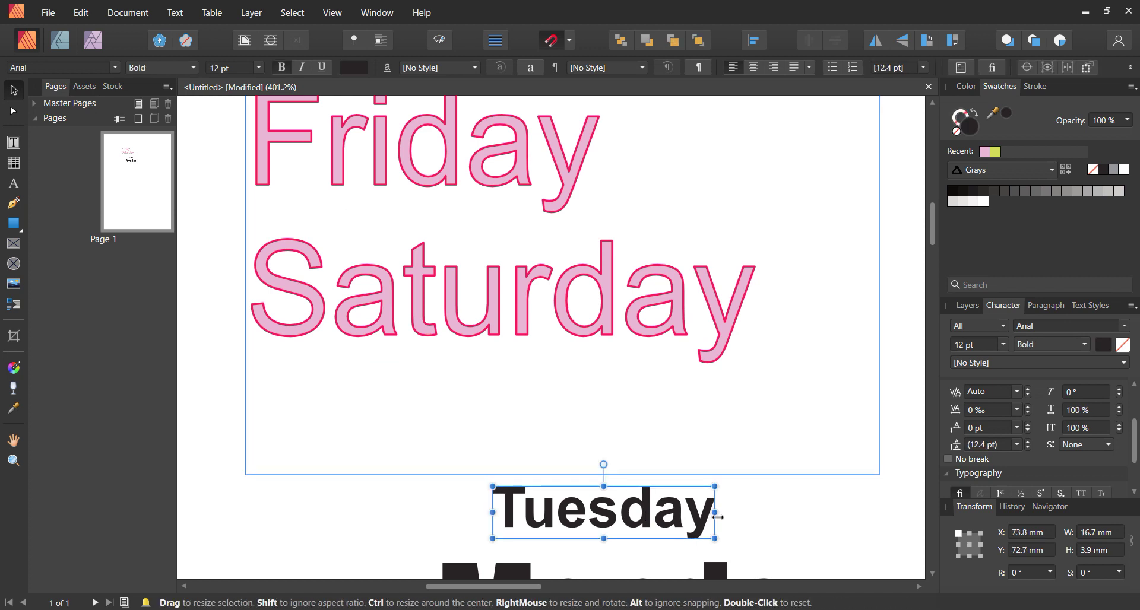
{"action": "scroll", "coordinate": [717, 516], "scroll_direction": "down", "scroll_amount": 1}
{"action": "left_click_drag", "start_coordinate": [714, 517], "coordinate": [864, 542]}
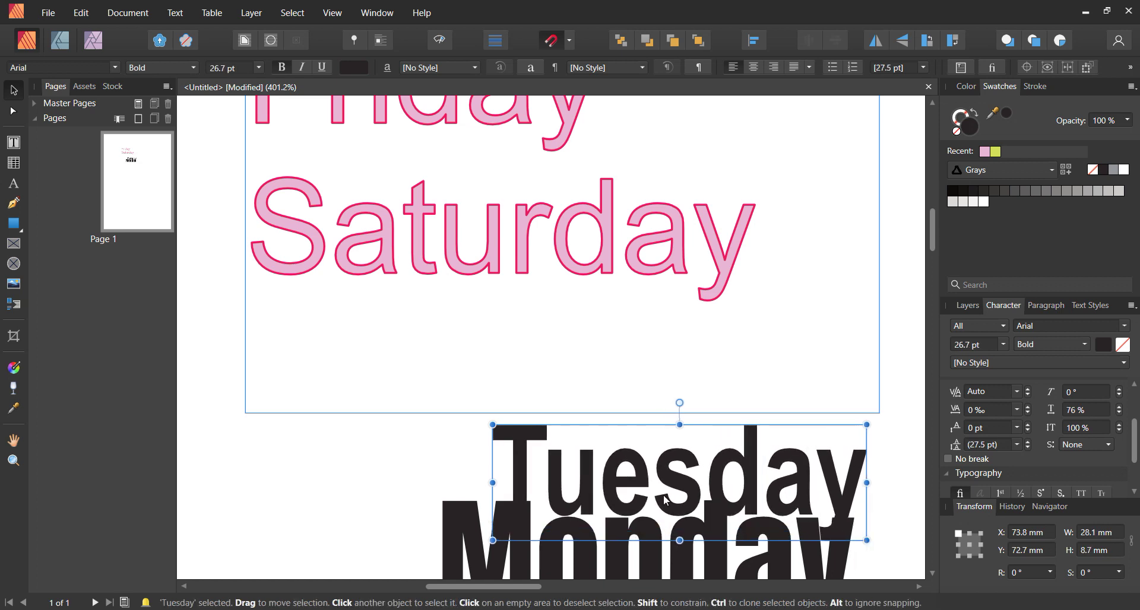
{"action": "left_click_drag", "start_coordinate": [796, 537], "coordinate": [640, 412]}
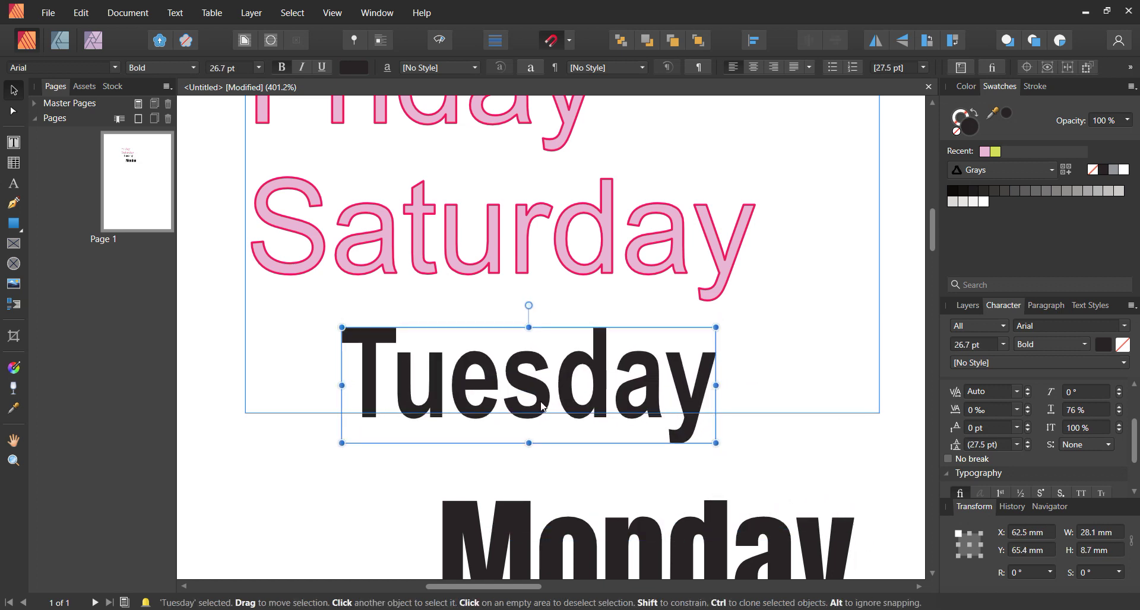
Set the font size of all the "Friday" and "Saturday" frame text to 34 pt
{"action": "left_click", "coordinate": [619, 266]}
{"action": "key", "text": "ctrl+a"}
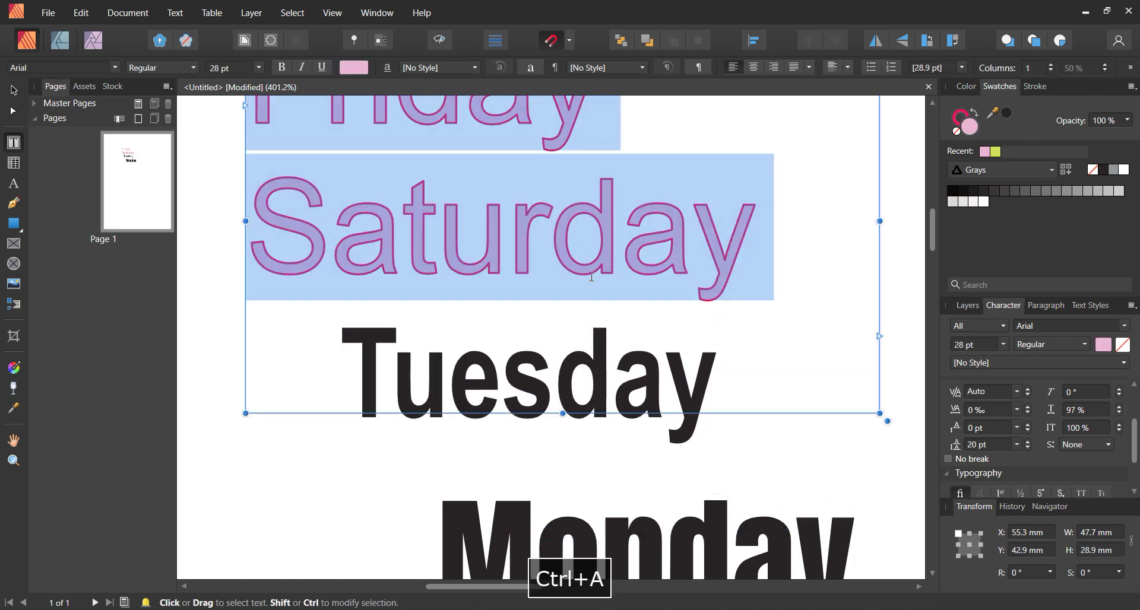
{"action": "left_click", "coordinate": [234, 68]}
{"action": "type", "text": "34"}
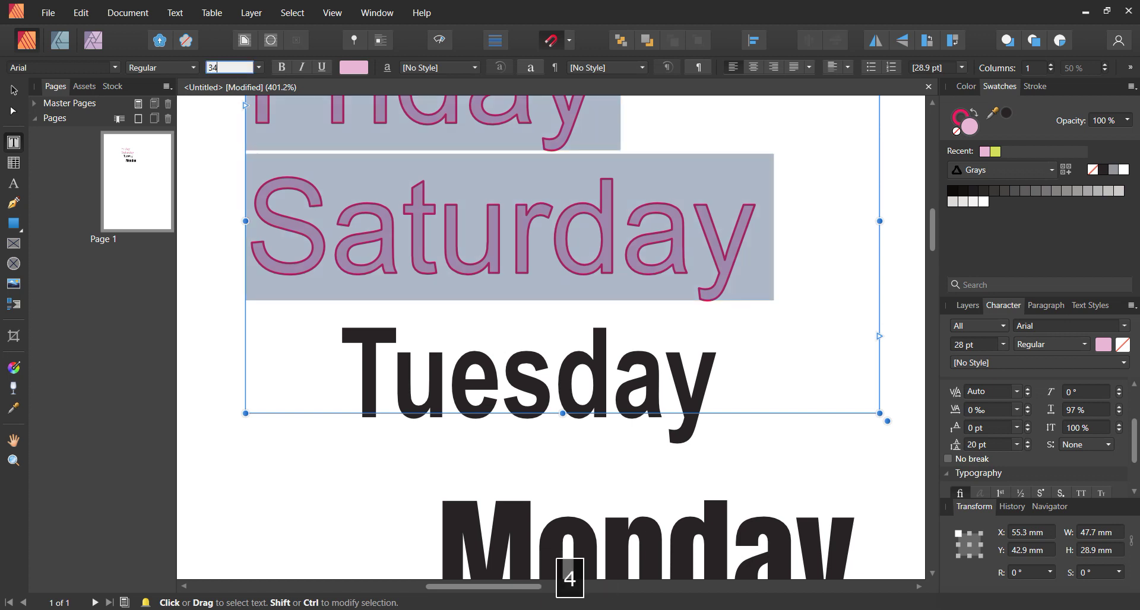
{"action": "key", "text": "Return"}
{"action": "scroll", "coordinate": [496, 259], "scroll_direction": "up", "scroll_amount": 1}
{"action": "key", "text": "Escape"}
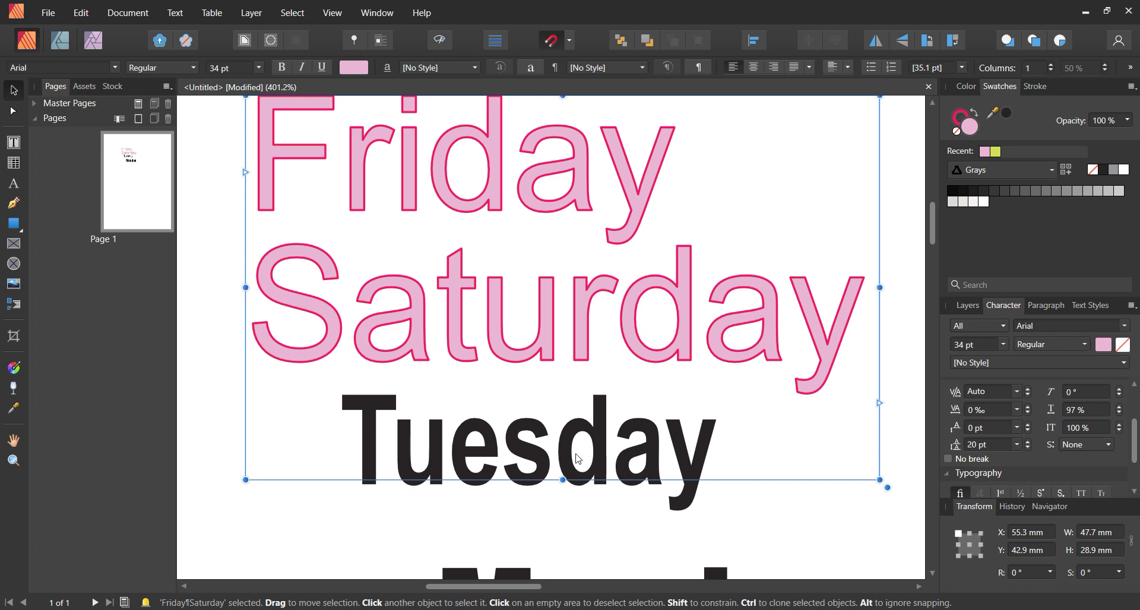
Set the font size of the "Friday" and "Saturday" frame text to 32 pt
{"action": "scroll", "coordinate": [677, 354], "scroll_direction": "up", "scroll_amount": 1}
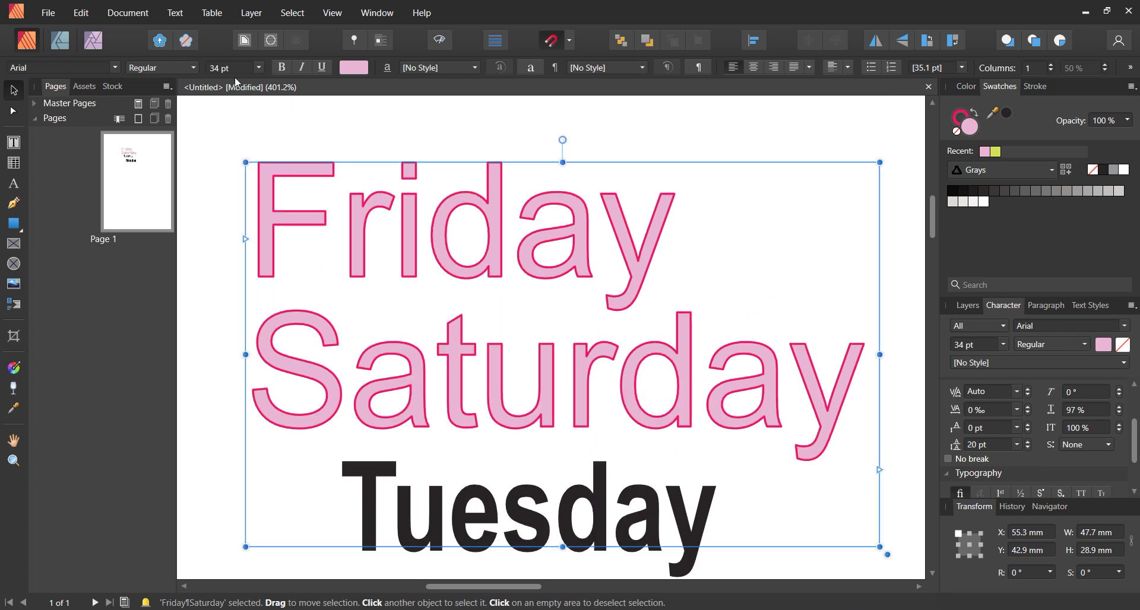
{"action": "type", "text": "32"}
{"action": "key", "text": "Return"}
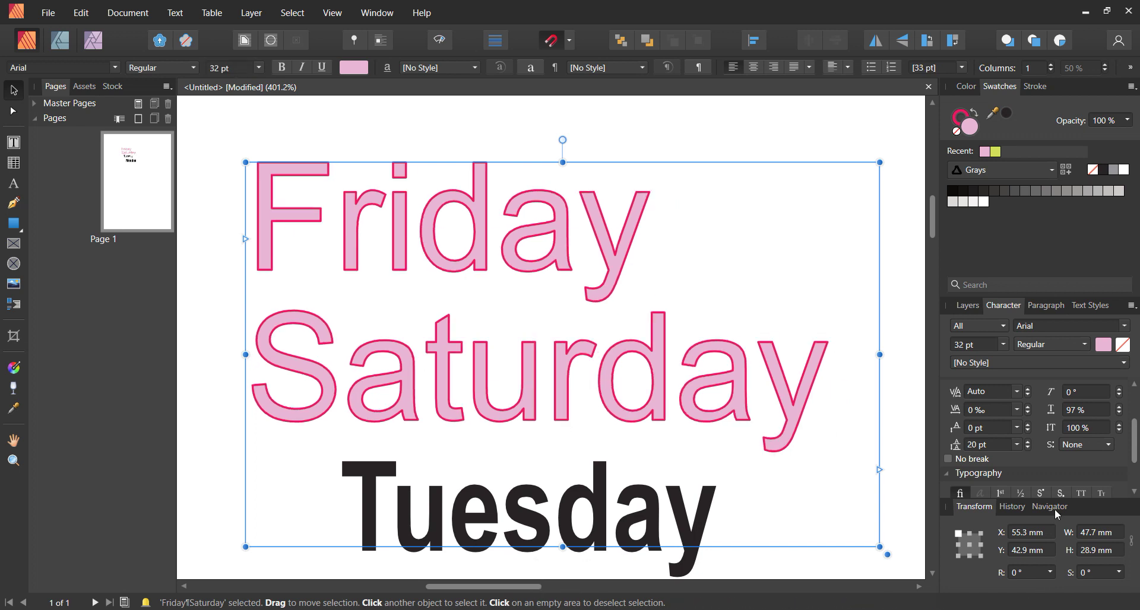
Examine the typography, language, decoration and positioning options for the frame text's characters, along with its paragraph spacing options
{"action": "scroll", "coordinate": [1056, 440], "scroll_direction": "down", "scroll_amount": 2}
{"action": "scroll", "coordinate": [1056, 440], "scroll_direction": "down", "scroll_amount": 1}
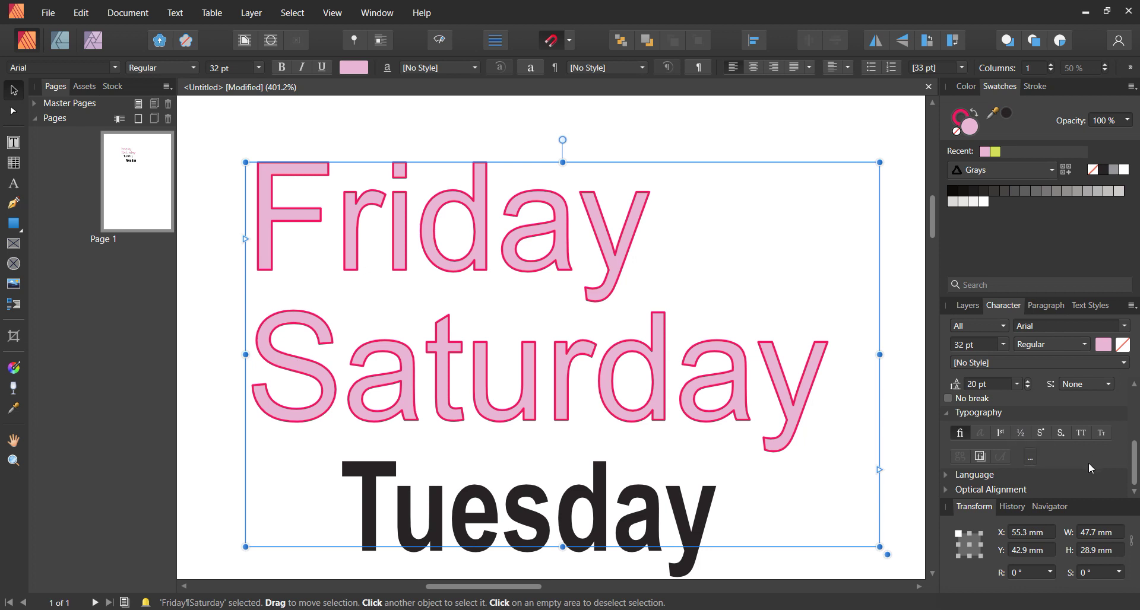
{"action": "left_click", "coordinate": [989, 475]}
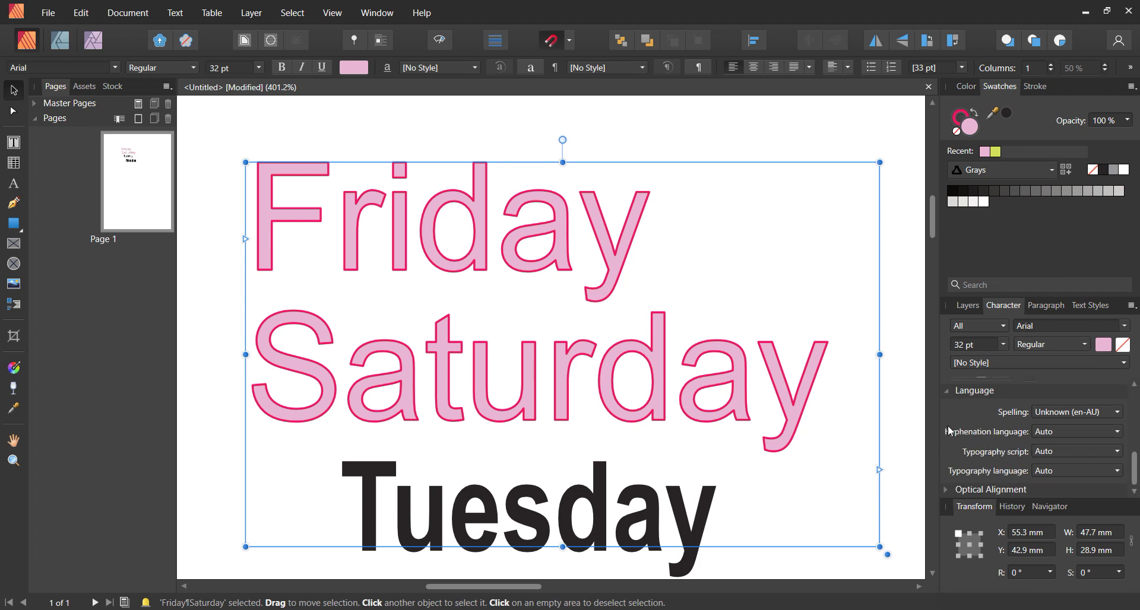
{"action": "left_click", "coordinate": [946, 392]}
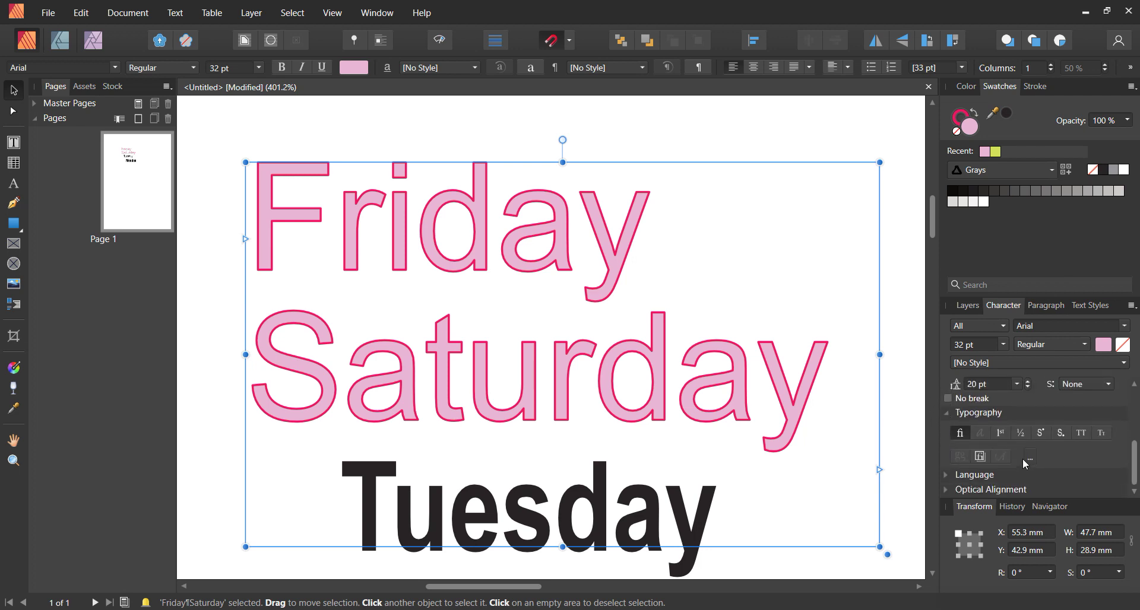
{"action": "scroll", "coordinate": [1022, 458], "scroll_direction": "up", "scroll_amount": 5}
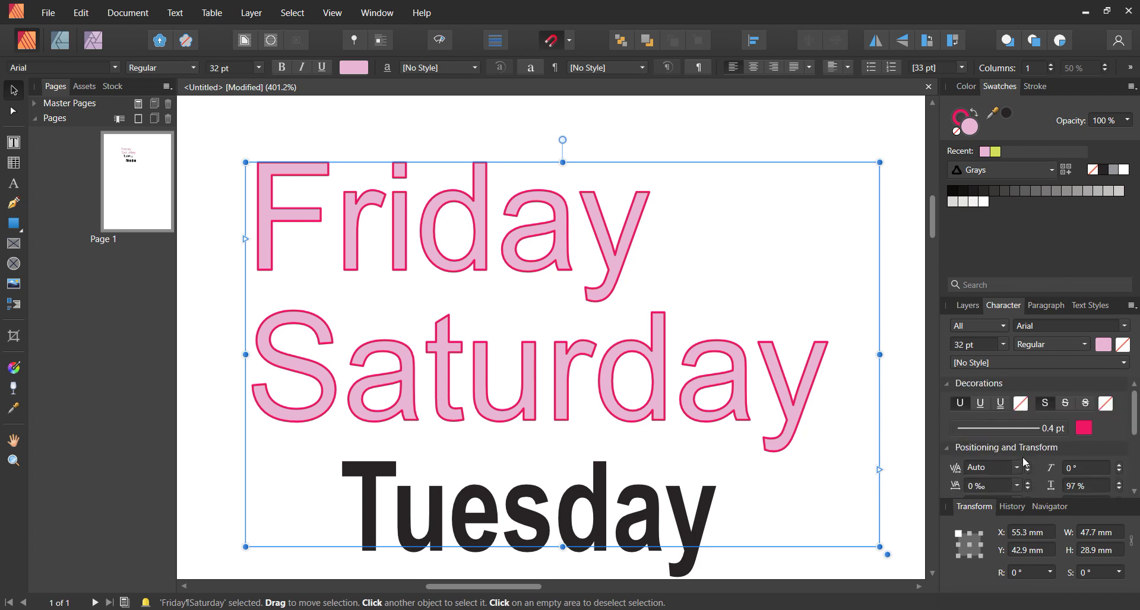
{"action": "left_click", "coordinate": [1042, 304]}
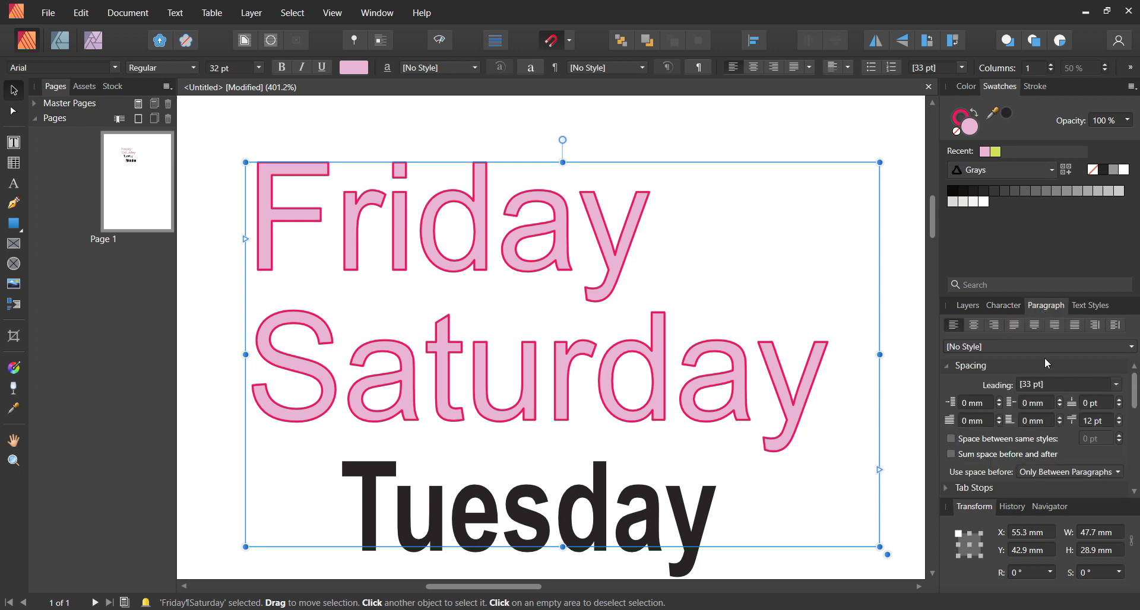
{"action": "left_click", "coordinate": [1005, 306]}
{"action": "scroll", "coordinate": [1051, 437], "scroll_direction": "down", "scroll_amount": 2}
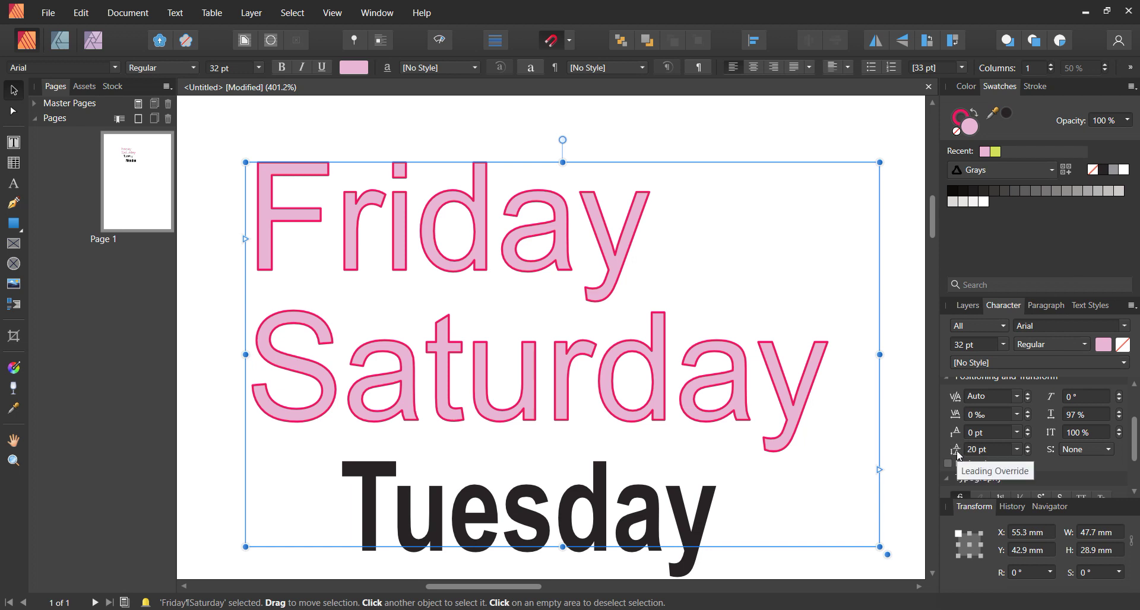
Set the left indent of the "Friday" and "Saturday" paragraphs to 2 mm
{"action": "left_click", "coordinate": [1046, 305]}
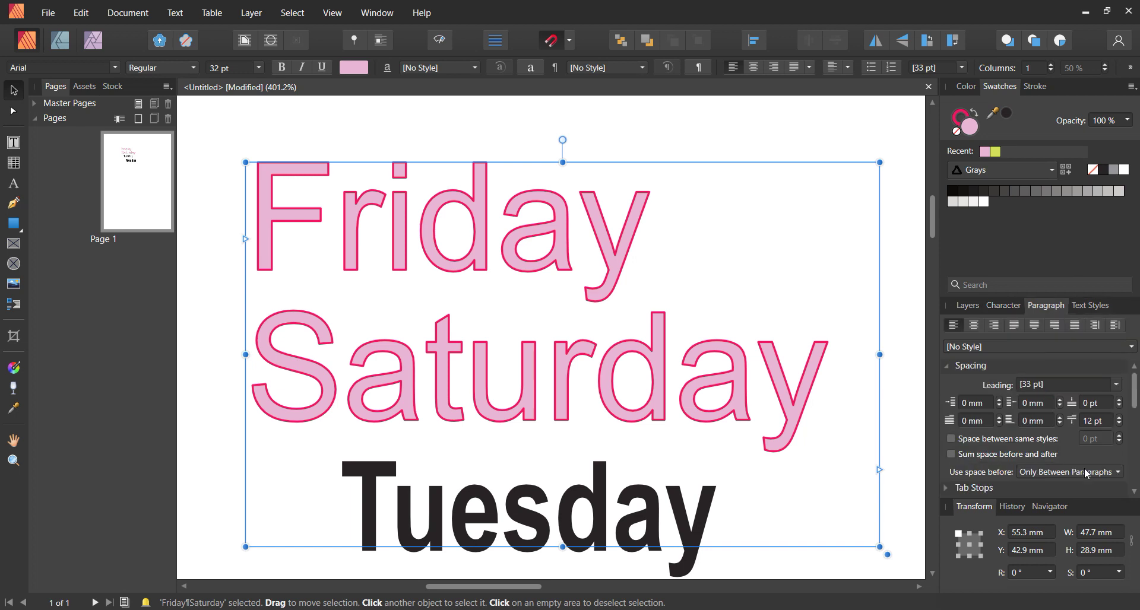
{"action": "left_click", "coordinate": [1118, 418]}
{"action": "left_click", "coordinate": [1118, 418]}
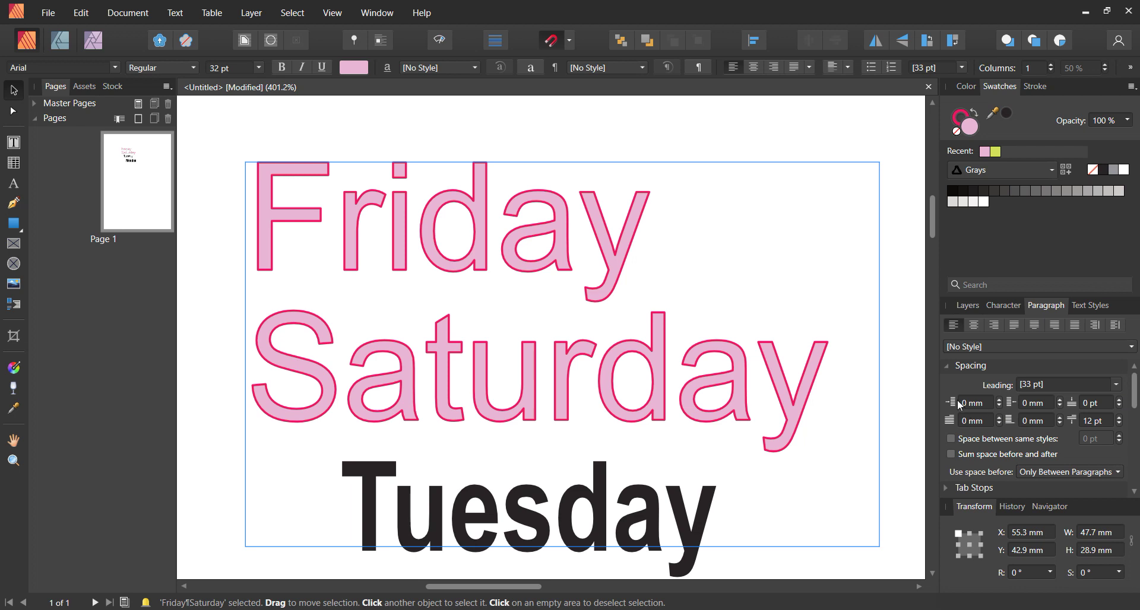
{"action": "left_click", "coordinate": [987, 402]}
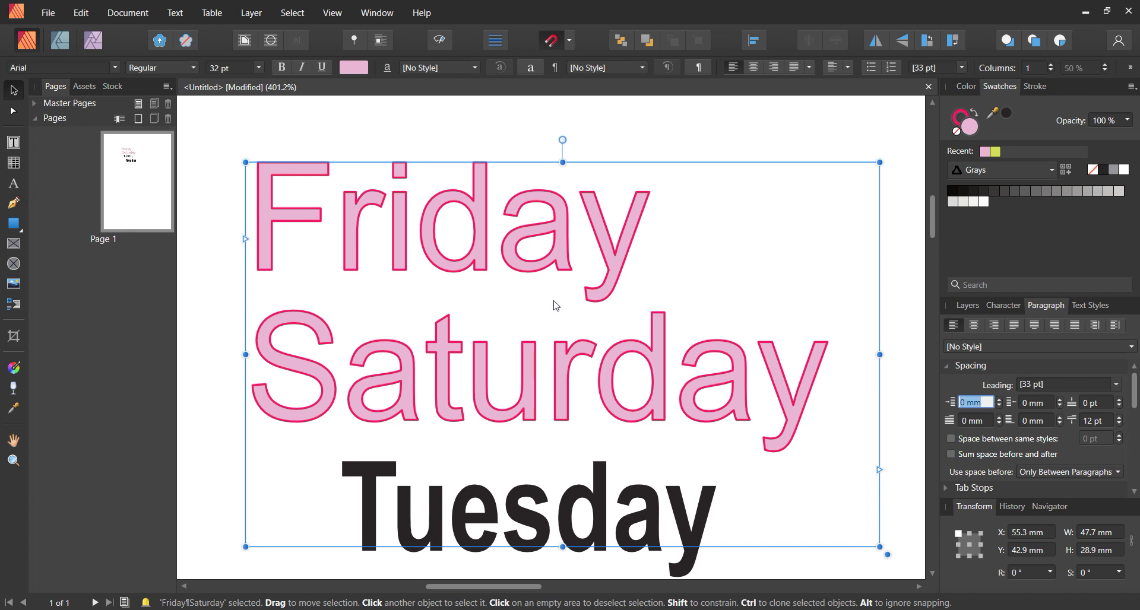
{"action": "type", "text": "2"}
{"action": "key", "text": "Return"}
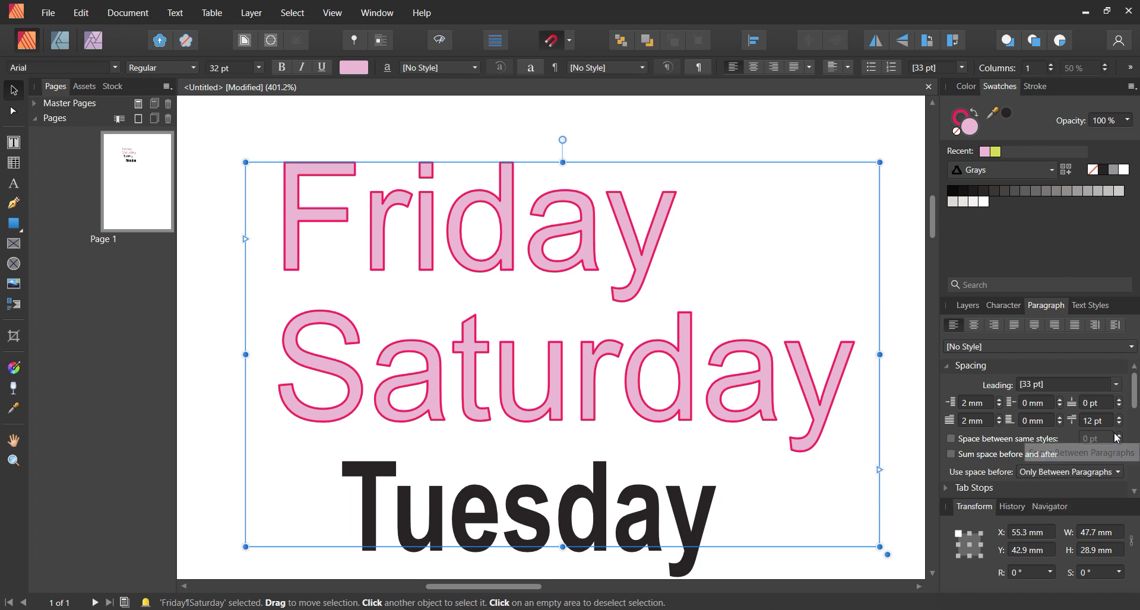
Try centre and right alignment on the frame text and return it to left alignment
{"action": "left_click", "coordinate": [974, 328]}
{"action": "left_click", "coordinate": [986, 327]}
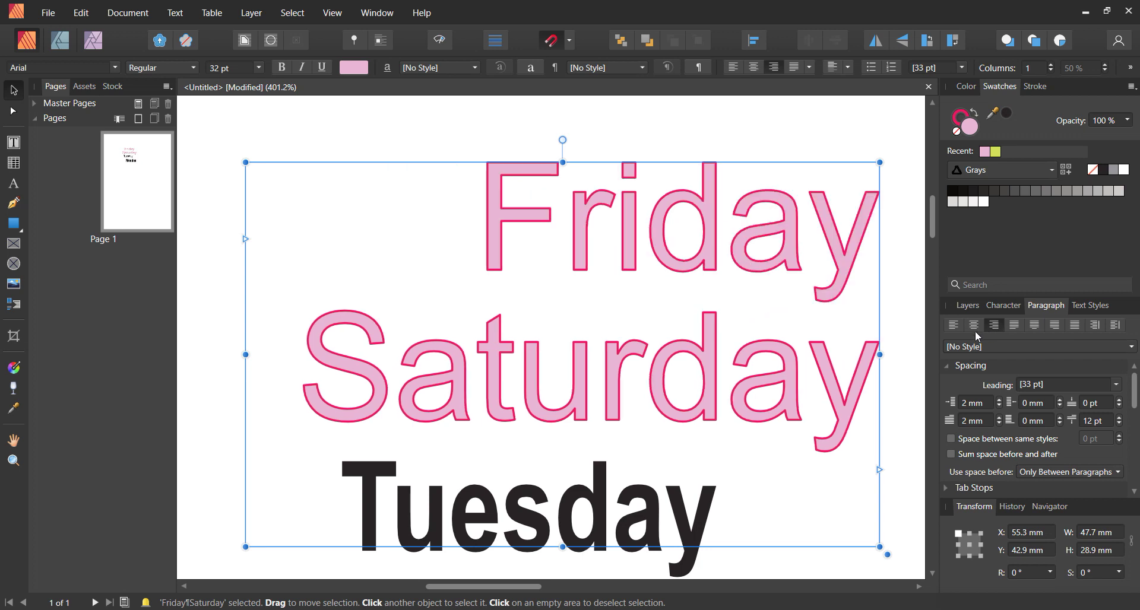
{"action": "left_click", "coordinate": [964, 328]}
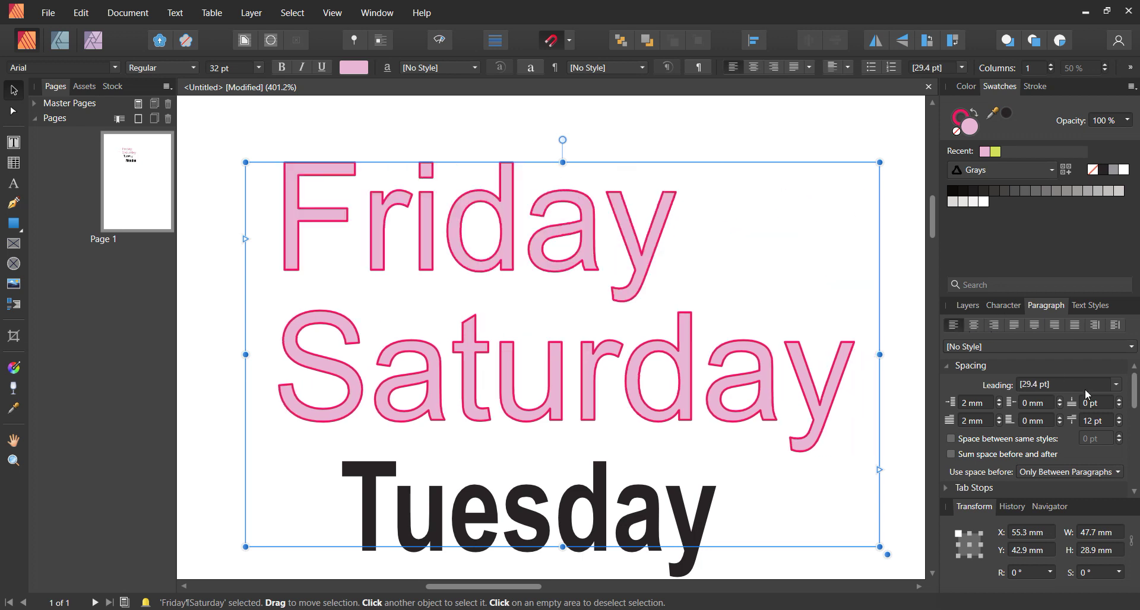
Examine the available paragraph and character text styles, the frame text's paragraph and character settings, and the document's layer list
{"action": "left_click", "coordinate": [1096, 305]}
{"action": "scroll", "coordinate": [1037, 413], "scroll_direction": "down", "scroll_amount": 3}
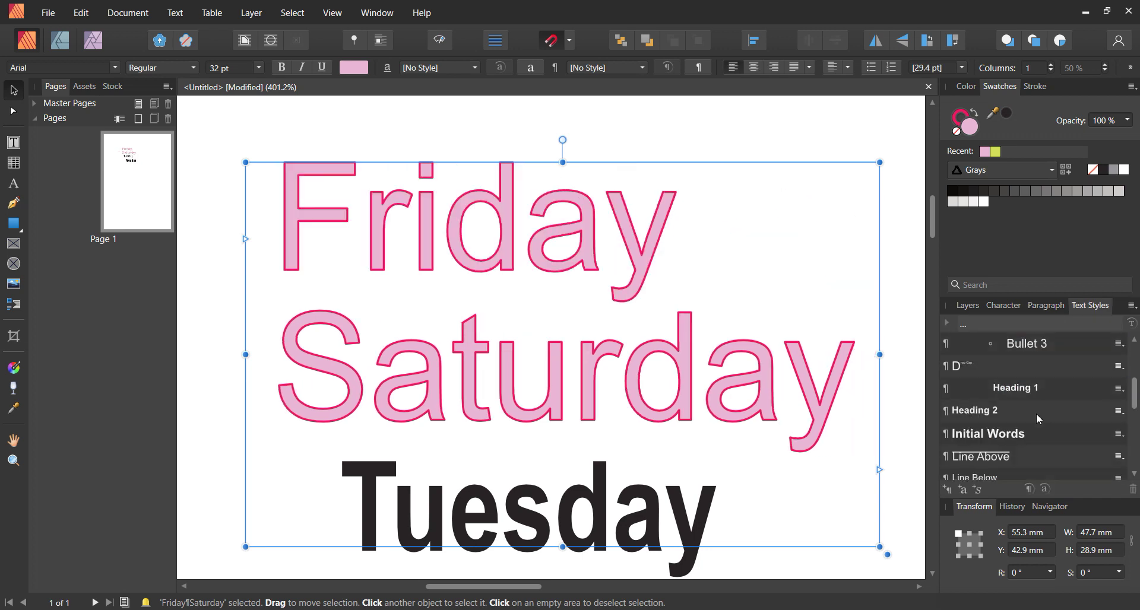
{"action": "scroll", "coordinate": [1035, 415], "scroll_direction": "down", "scroll_amount": 1}
{"action": "scroll", "coordinate": [1036, 418], "scroll_direction": "down", "scroll_amount": 2}
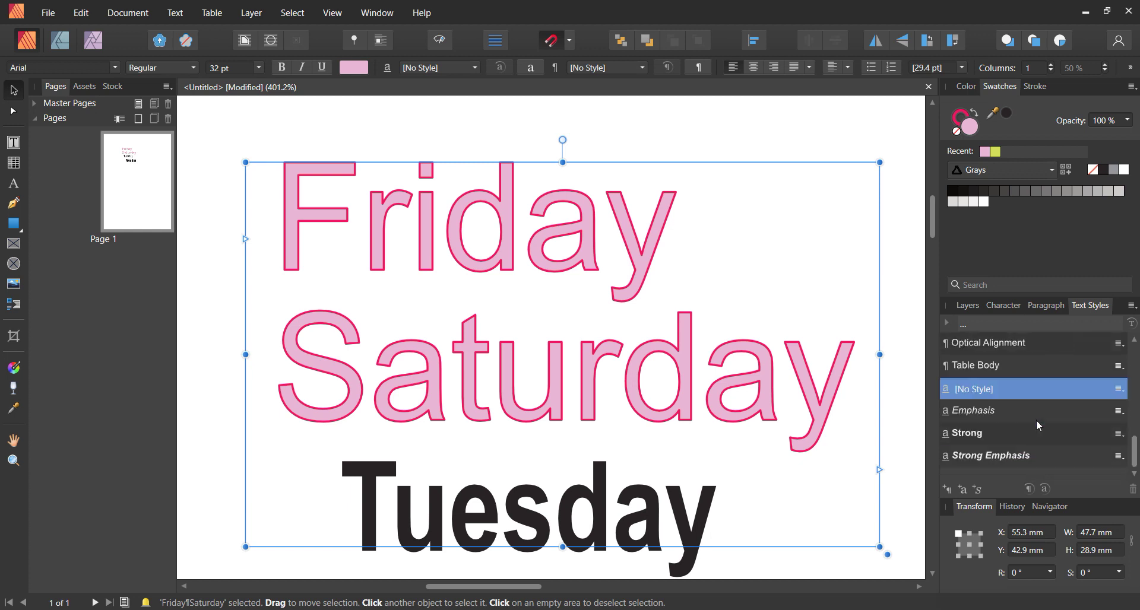
{"action": "scroll", "coordinate": [1027, 414], "scroll_direction": "up", "scroll_amount": 8}
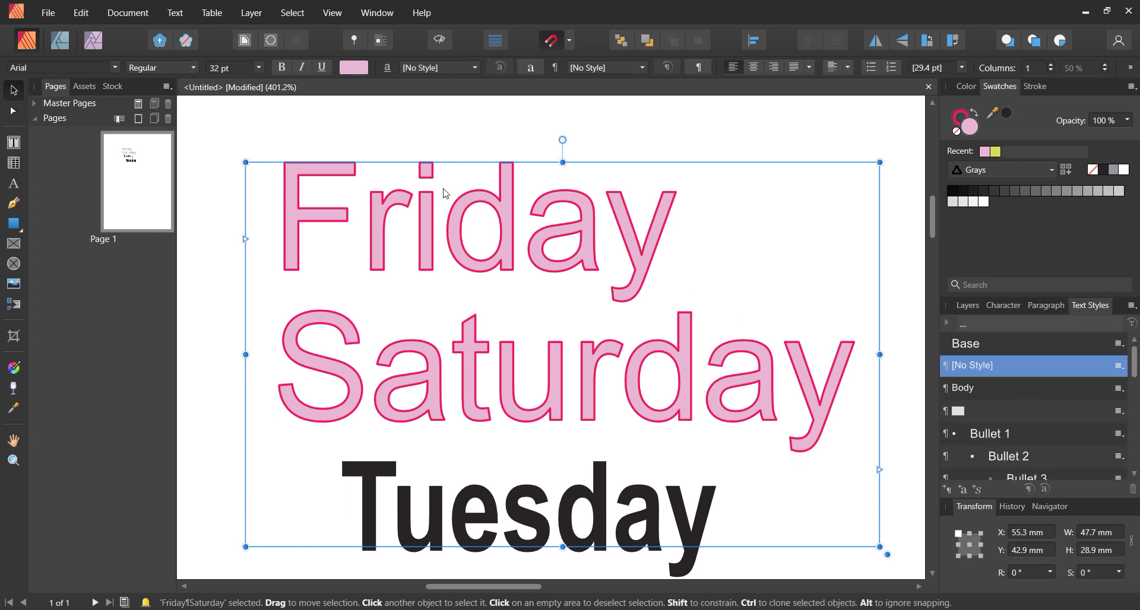
{"action": "left_click", "coordinate": [1046, 306]}
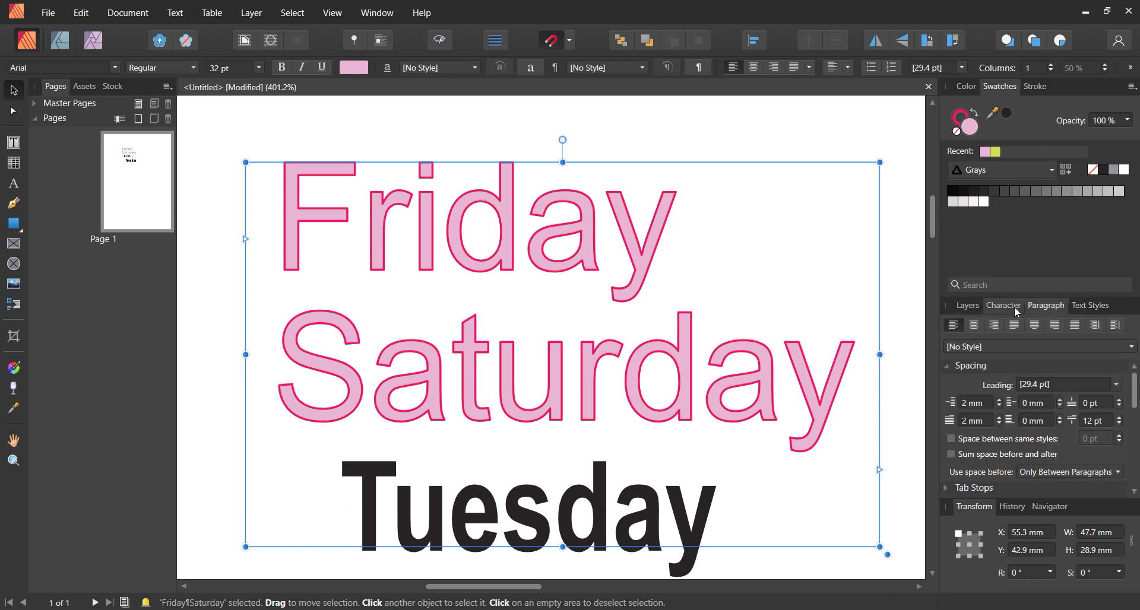
{"action": "left_click", "coordinate": [1003, 306]}
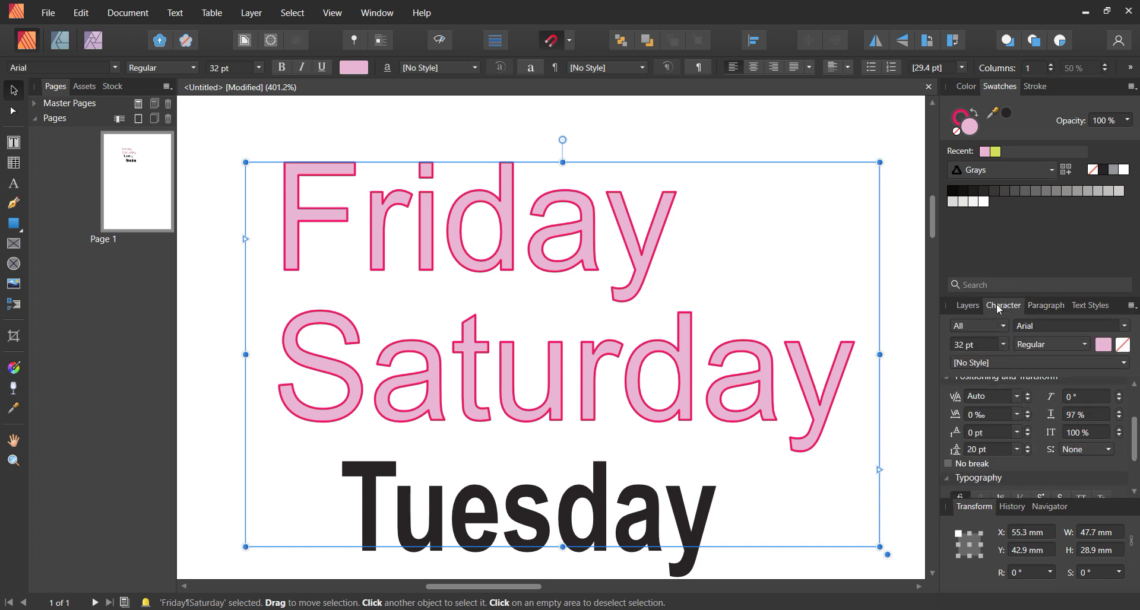
{"action": "left_click", "coordinate": [967, 305]}
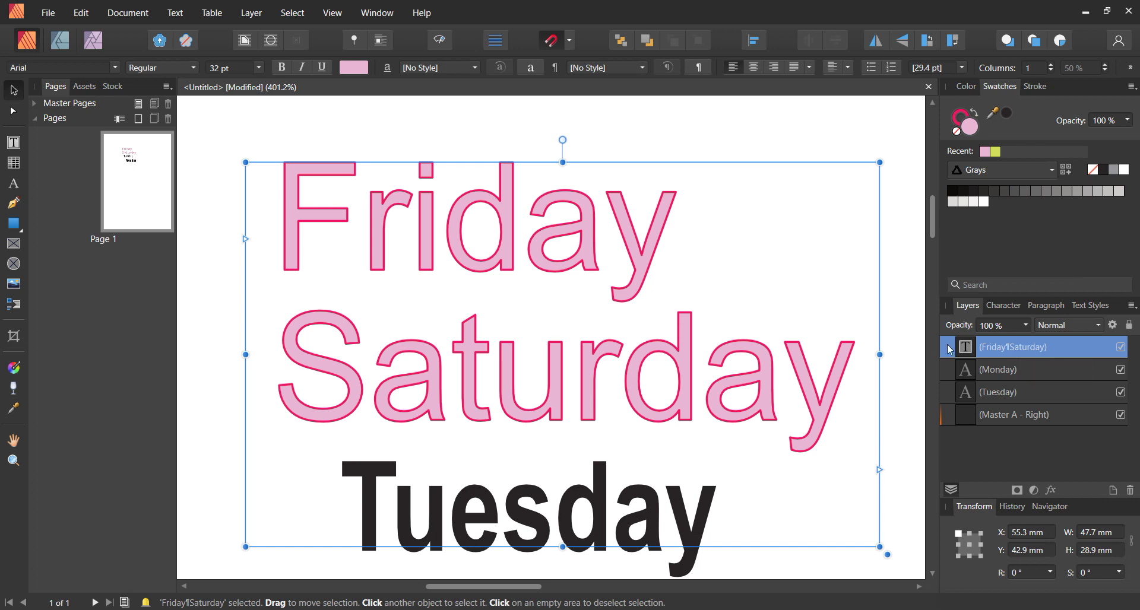
{"action": "scroll", "coordinate": [900, 336], "scroll_direction": "down", "scroll_amount": 1}
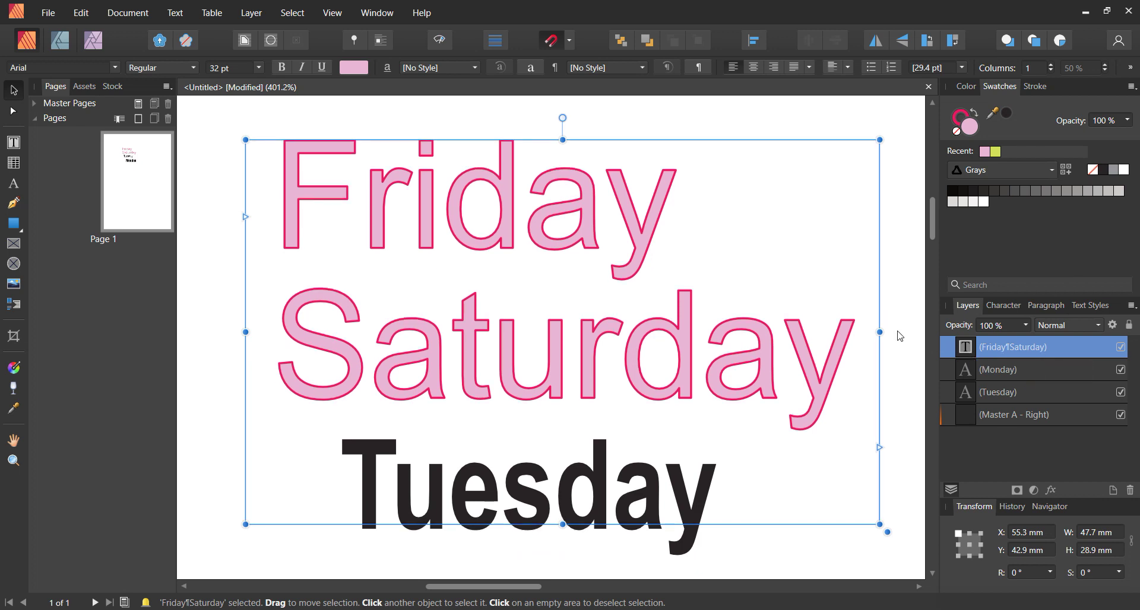